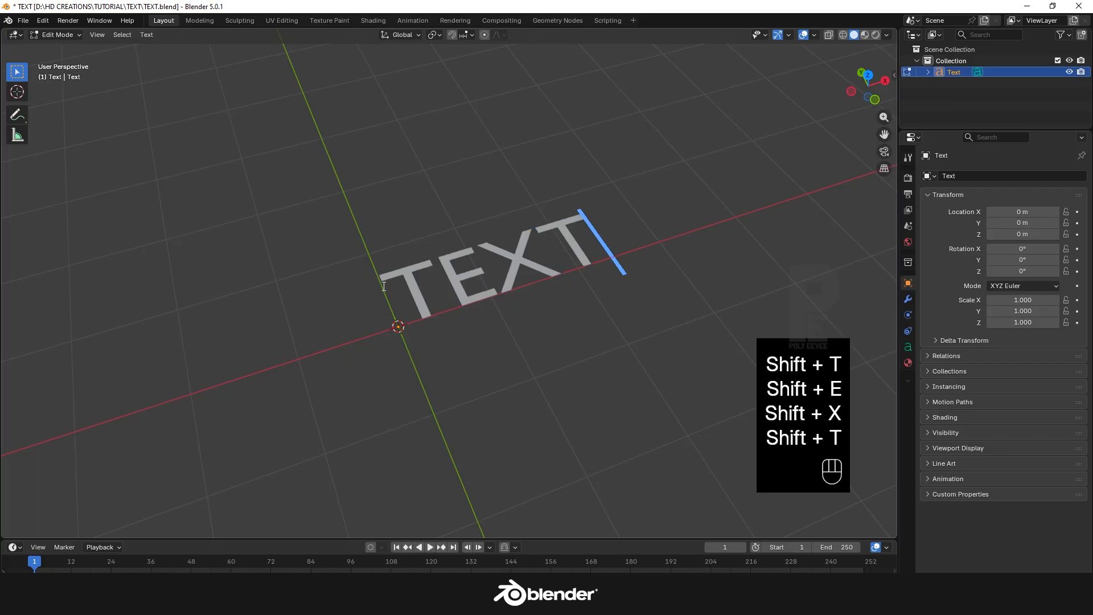
Load Agency FB Bold as the text's bold font, apply bold to all its letters, and return to Object Mode
{"action": "key", "text": "ctrl+a"}
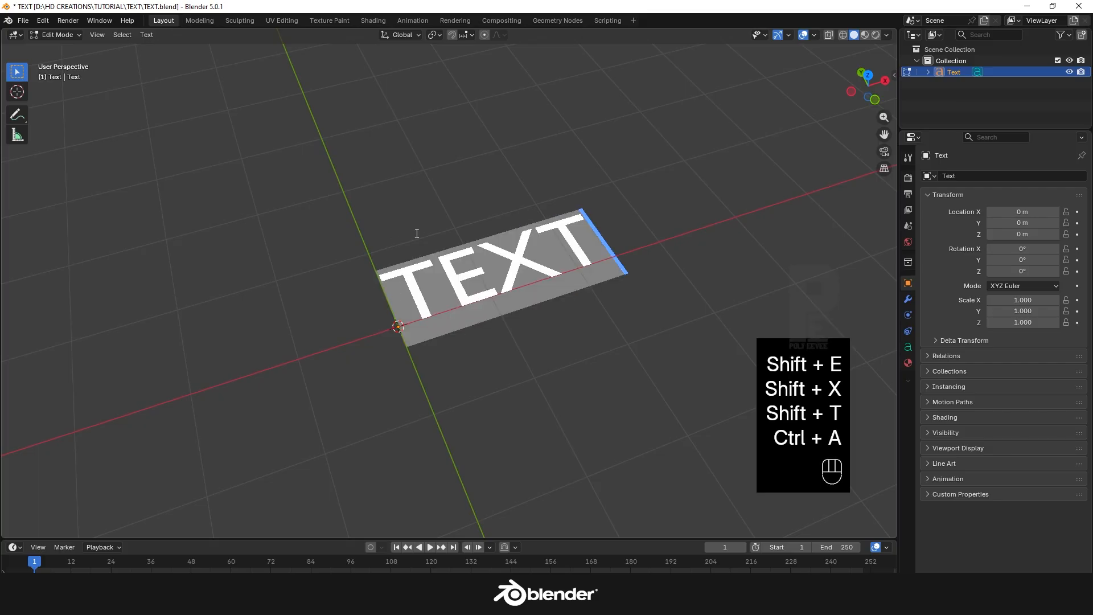
{"action": "left_click", "coordinate": [908, 346]}
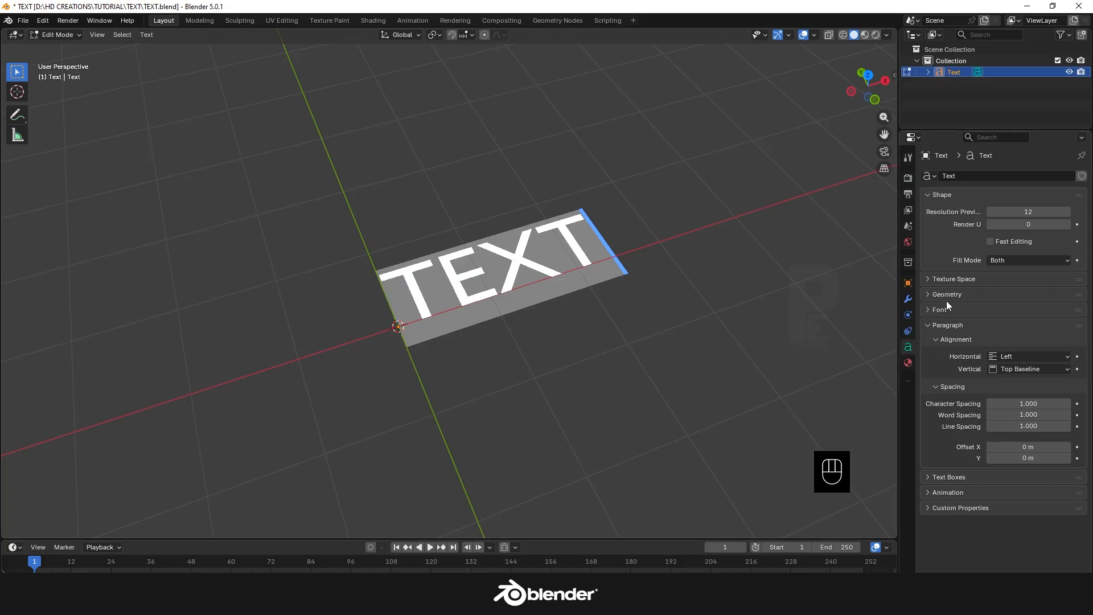
{"action": "left_click", "coordinate": [930, 309]}
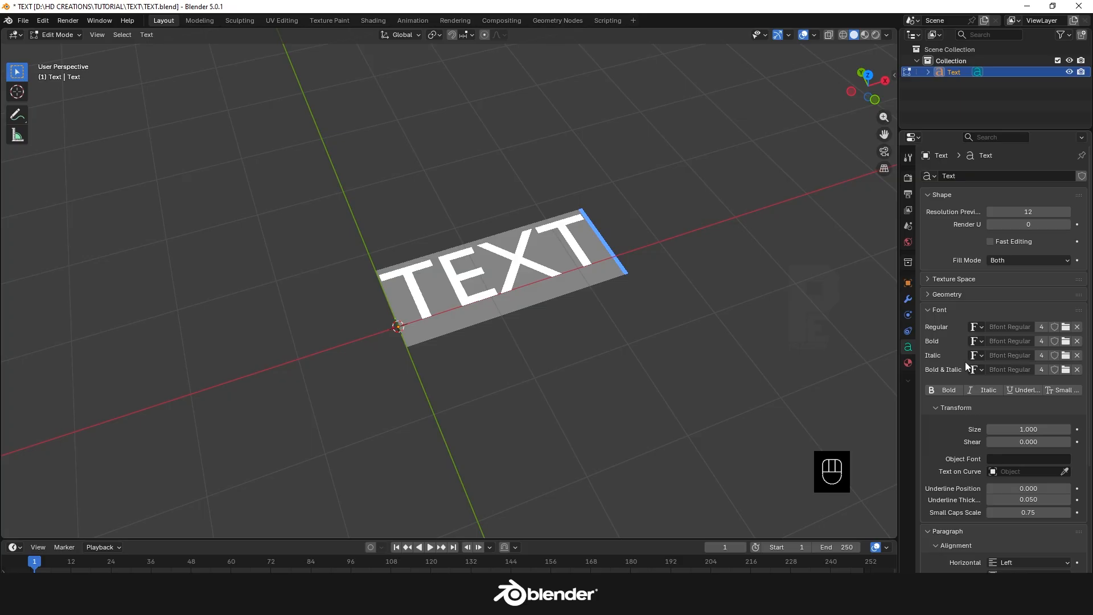
{"action": "left_click", "coordinate": [1065, 341]}
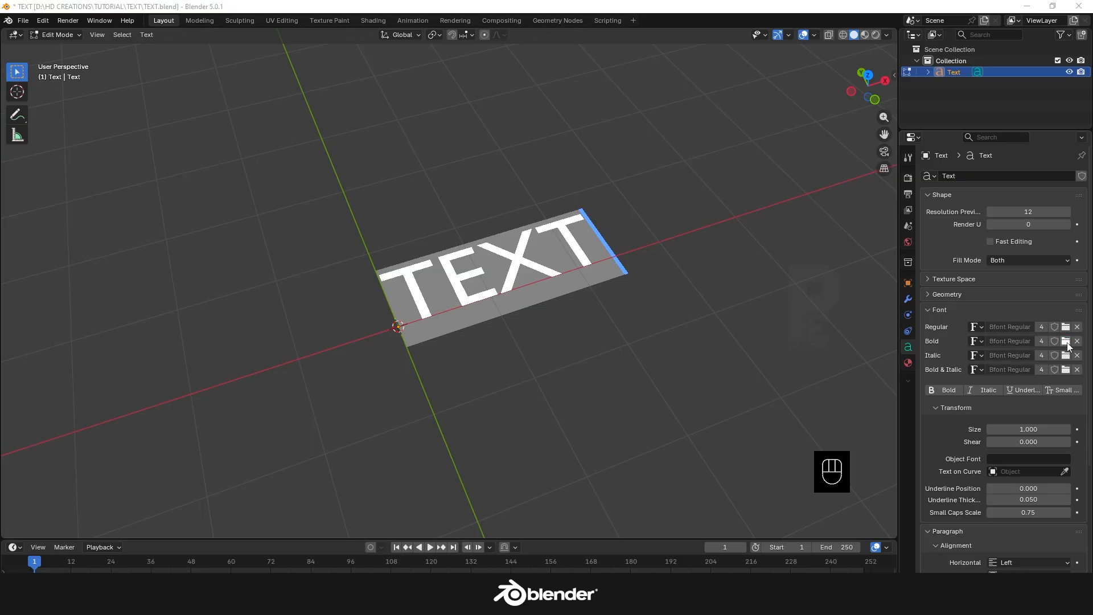
{"action": "scroll", "coordinate": [336, 335], "scroll_direction": "down", "scroll_amount": 3}
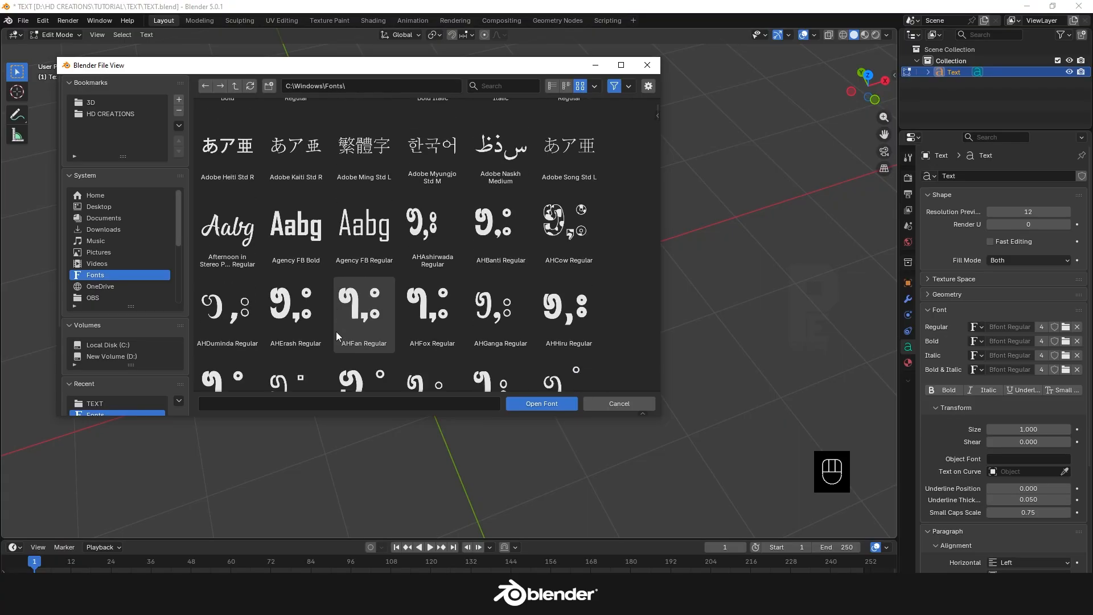
{"action": "double_click", "coordinate": [308, 211]}
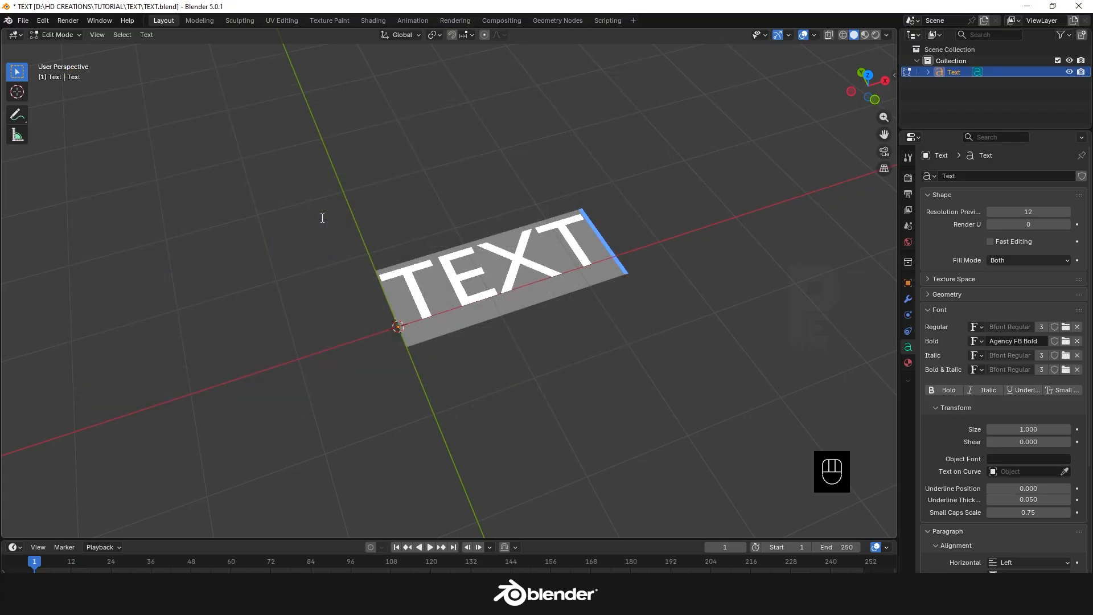
{"action": "left_click", "coordinate": [947, 389]}
{"action": "key", "text": "Tab"}
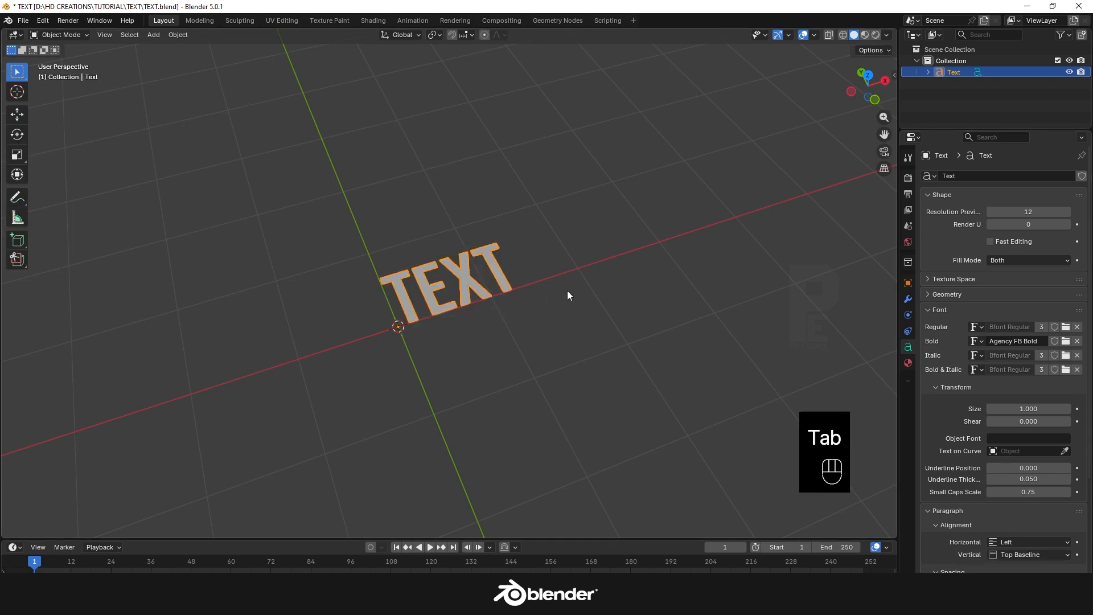
Stretch the text along the X axis by about 1.36, and scale it up uniformly by about 1.7
{"action": "key", "text": "s"}
{"action": "key", "text": "x"}
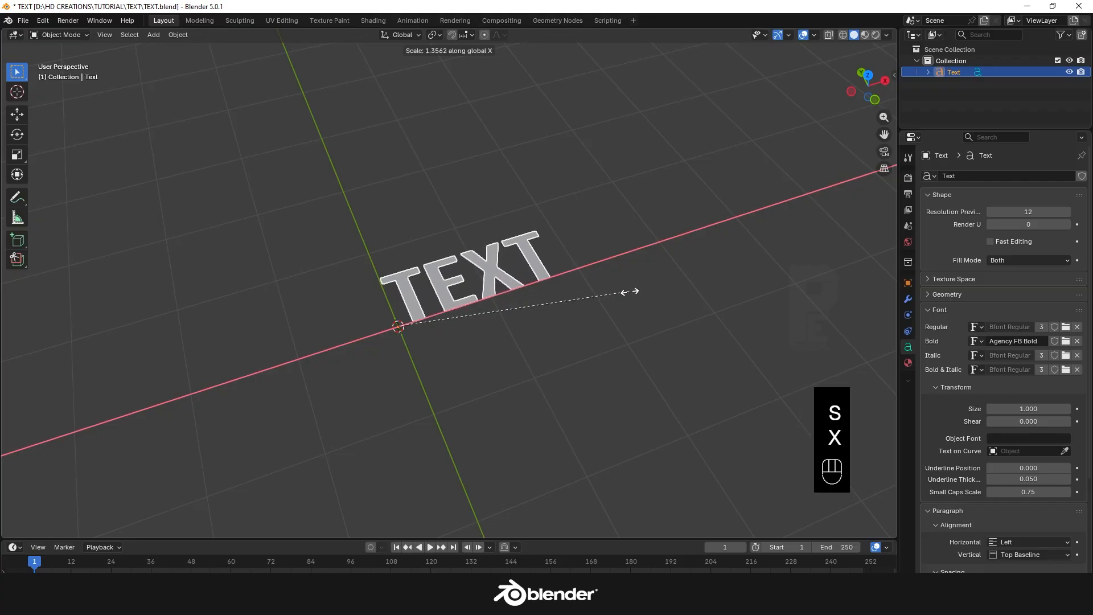
{"action": "left_click", "coordinate": [626, 292]}
{"action": "key", "text": "s"}
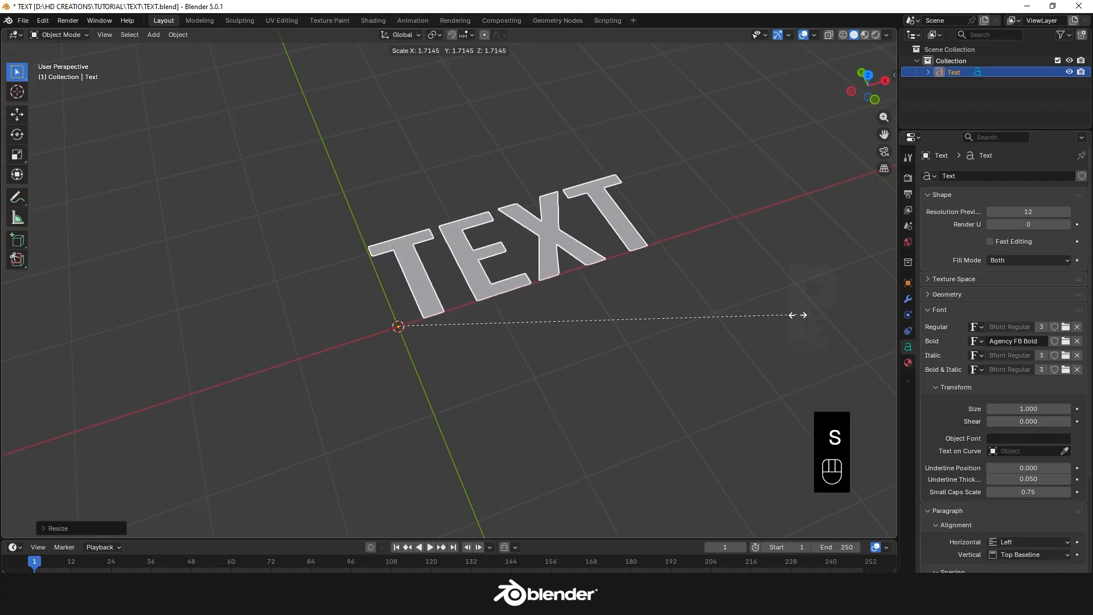
{"action": "left_click", "coordinate": [806, 314]}
Set the text's origin to its geometry and snap the text to the 3D cursor, keeping the offset
{"action": "right_click", "coordinate": [483, 260]}
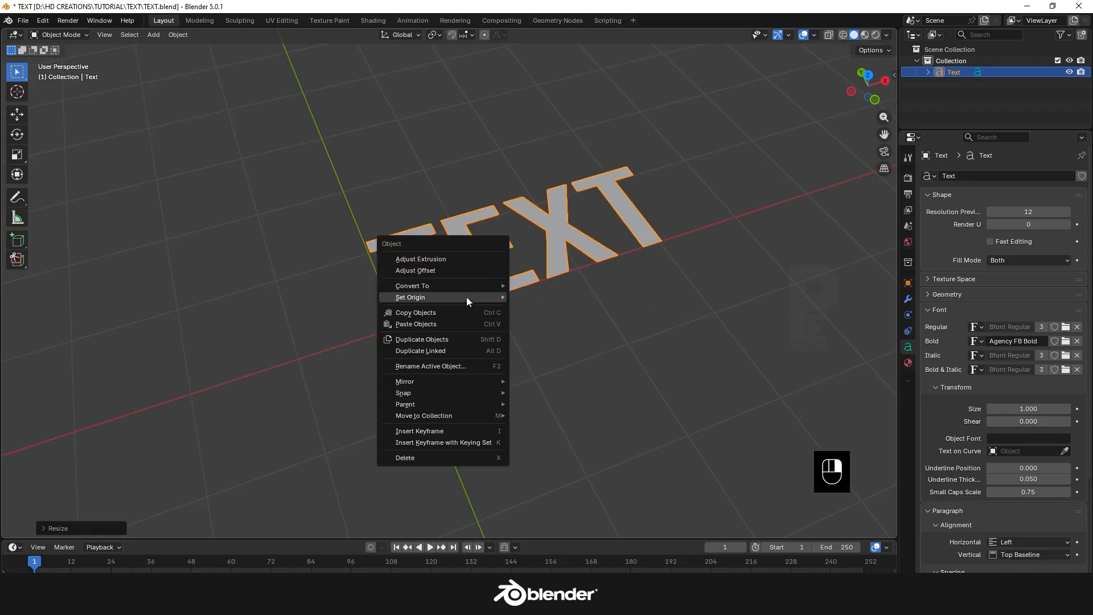
{"action": "mouse_move", "coordinate": [499, 299]}
{"action": "left_click", "coordinate": [571, 311]}
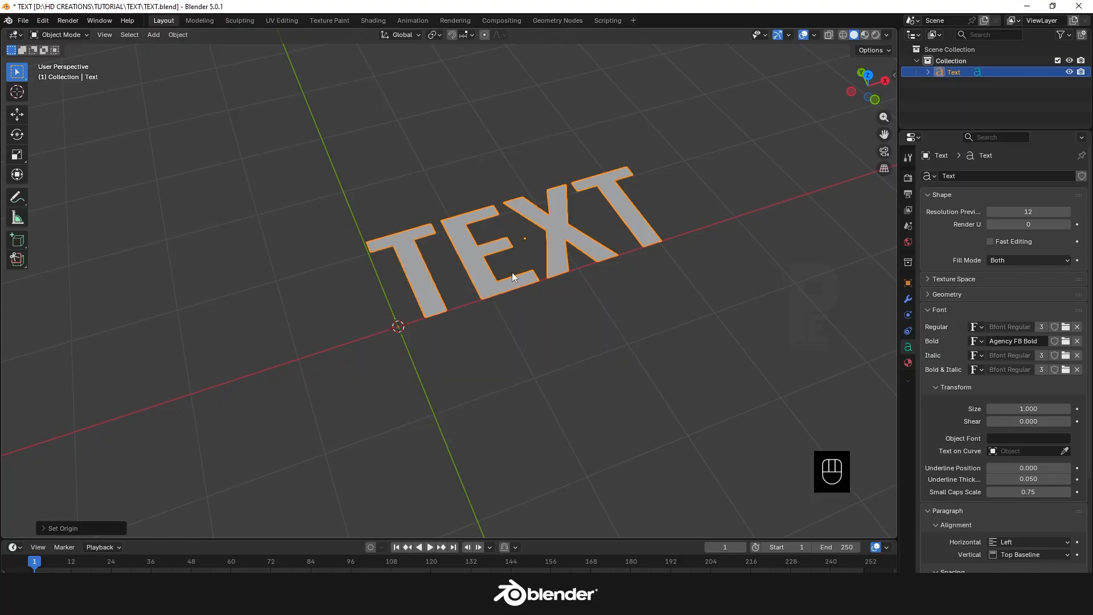
{"action": "key", "text": "shift+s"}
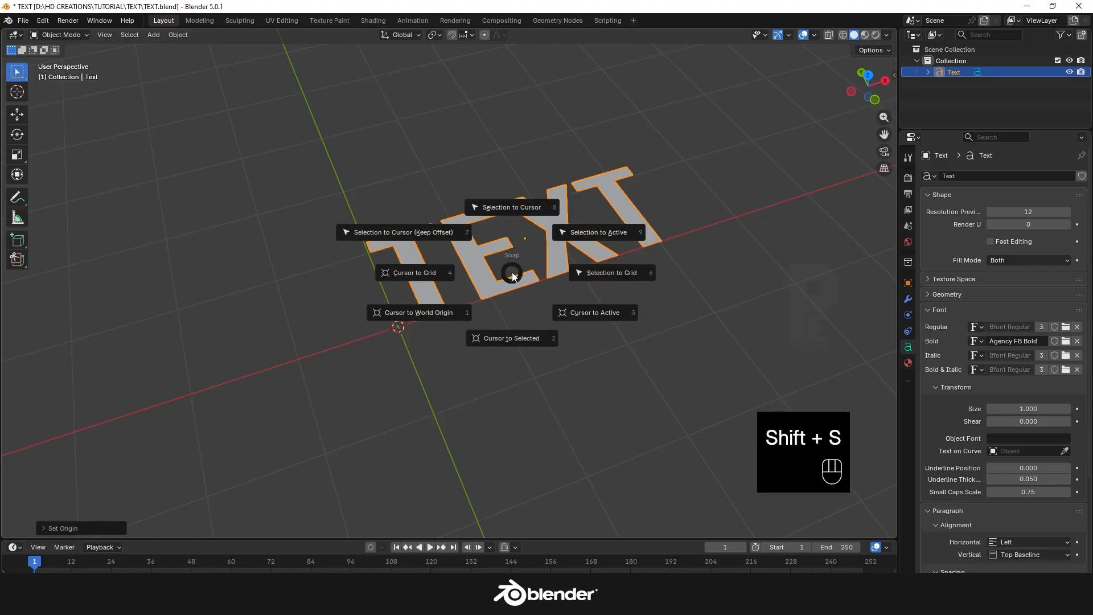
{"action": "left_click", "coordinate": [416, 230]}
Rotate the text 90 degrees about the X axis so that it stands upright
{"action": "middle_click_drag", "start_coordinate": [476, 360], "coordinate": [521, 276]}
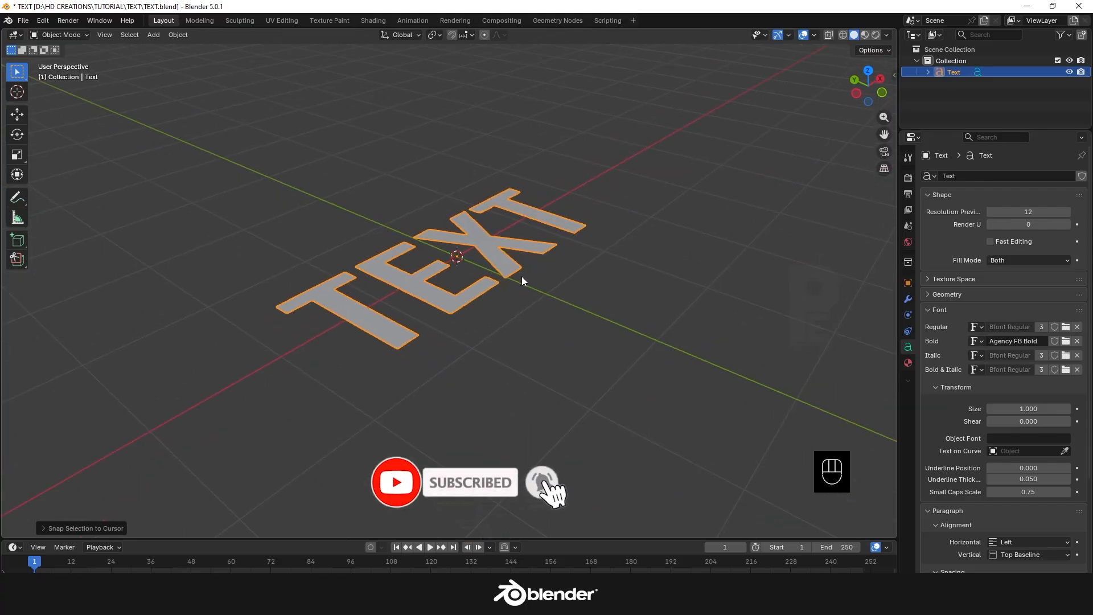
{"action": "key", "text": "r"}
{"action": "key", "text": "x"}
{"action": "key", "text": "KP_9"}
{"action": "key", "text": "KP_0"}
{"action": "key", "text": "KP_Enter"}
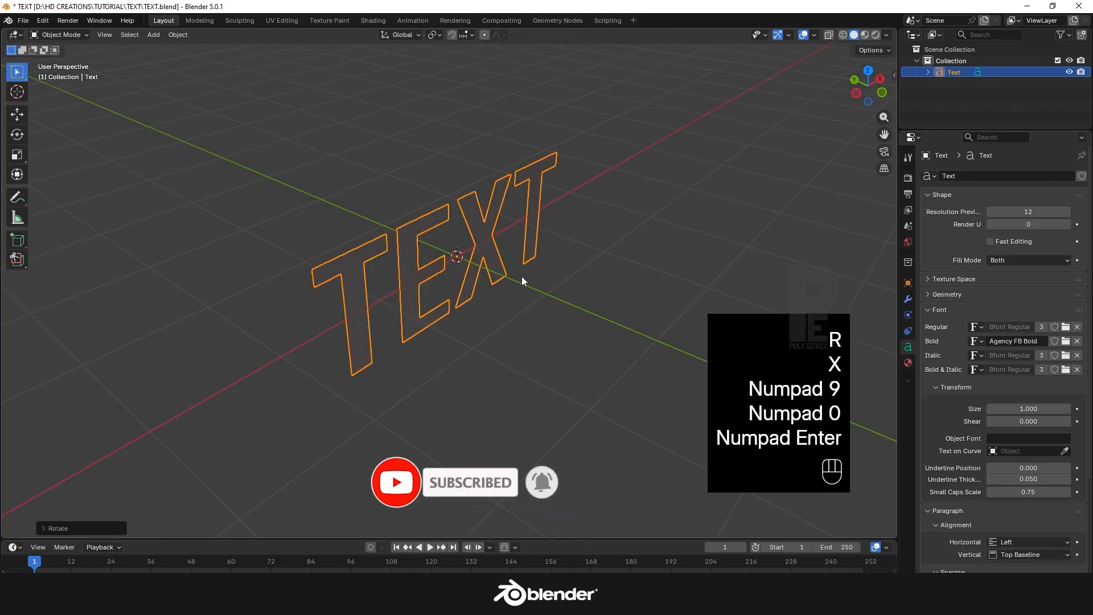
Give the text thickness by setting its geometry extrude value to 0.1 m
{"action": "middle_click_drag", "start_coordinate": [498, 297], "coordinate": [507, 256]}
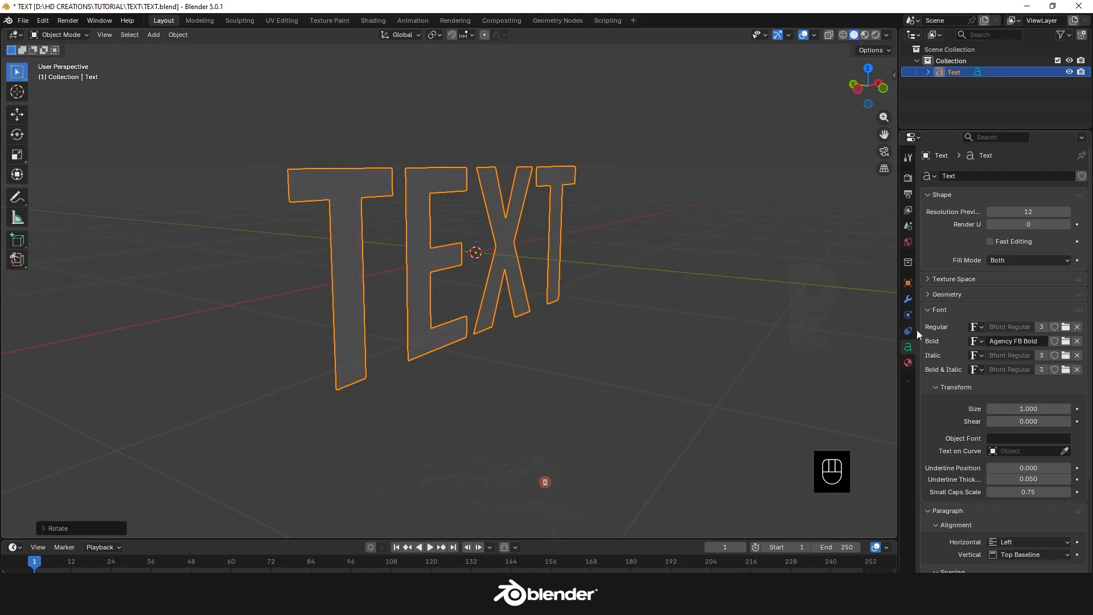
{"action": "left_click", "coordinate": [925, 309]}
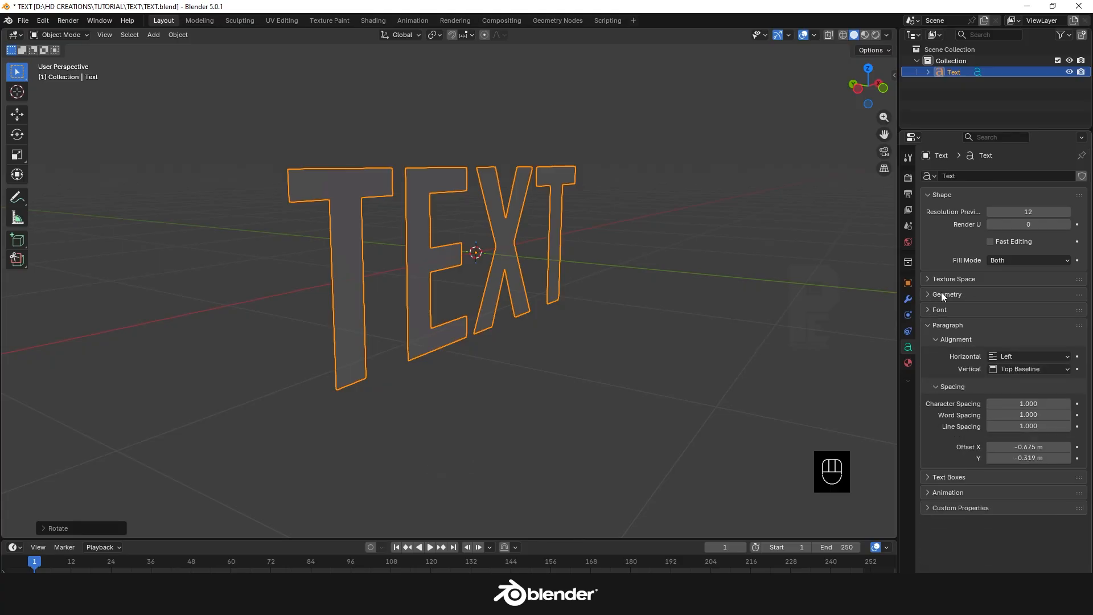
{"action": "left_click", "coordinate": [929, 294]}
{"action": "mouse_move", "coordinate": [1022, 324]}
{"action": "left_mouse_down"}
{"action": "mouse_move", "coordinate": [1059, 324]}
{"action": "mouse_move", "coordinate": [1013, 324]}
{"action": "mouse_move", "coordinate": [1065, 324]}
{"action": "mouse_move", "coordinate": [1023, 324]}
{"action": "left_mouse_up"}
Round the text's edges with a bevel depth of 0.01 m and a bevel resolution of 8
{"action": "middle_click_drag", "start_coordinate": [837, 323], "coordinate": [576, 292]}
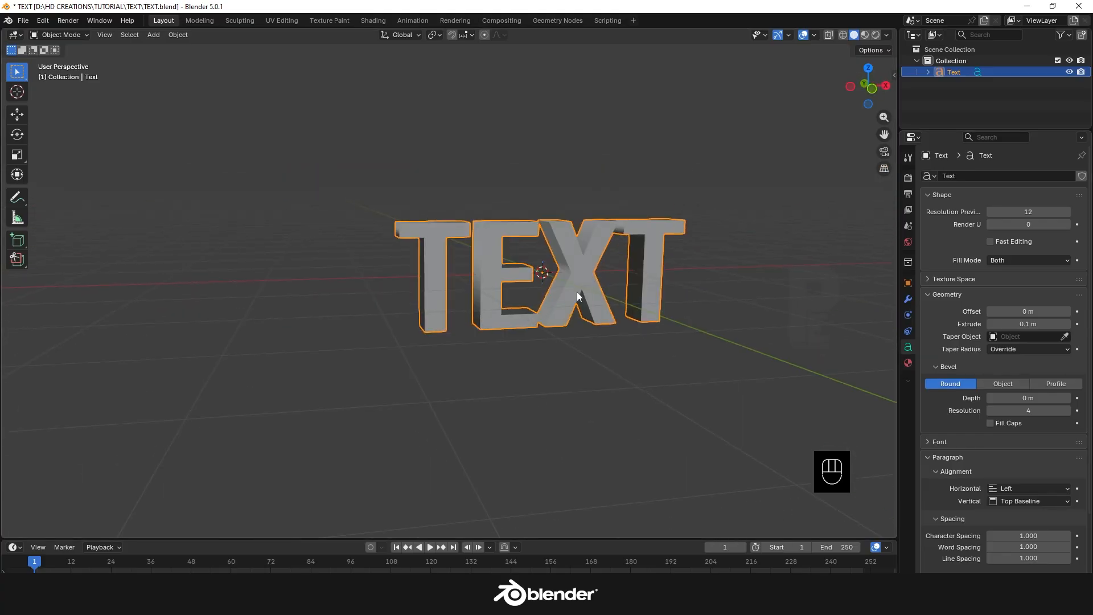
{"action": "left_click", "coordinate": [1036, 400]}
{"action": "type", "text": ".01"}
{"action": "key", "text": "Return"}
{"action": "scroll", "coordinate": [523, 224], "scroll_direction": "up", "scroll_amount": 4}
{"action": "middle_click_drag", "start_coordinate": [522, 224], "coordinate": [464, 239]}
{"action": "scroll", "coordinate": [417, 201], "scroll_direction": "up", "scroll_amount": 3}
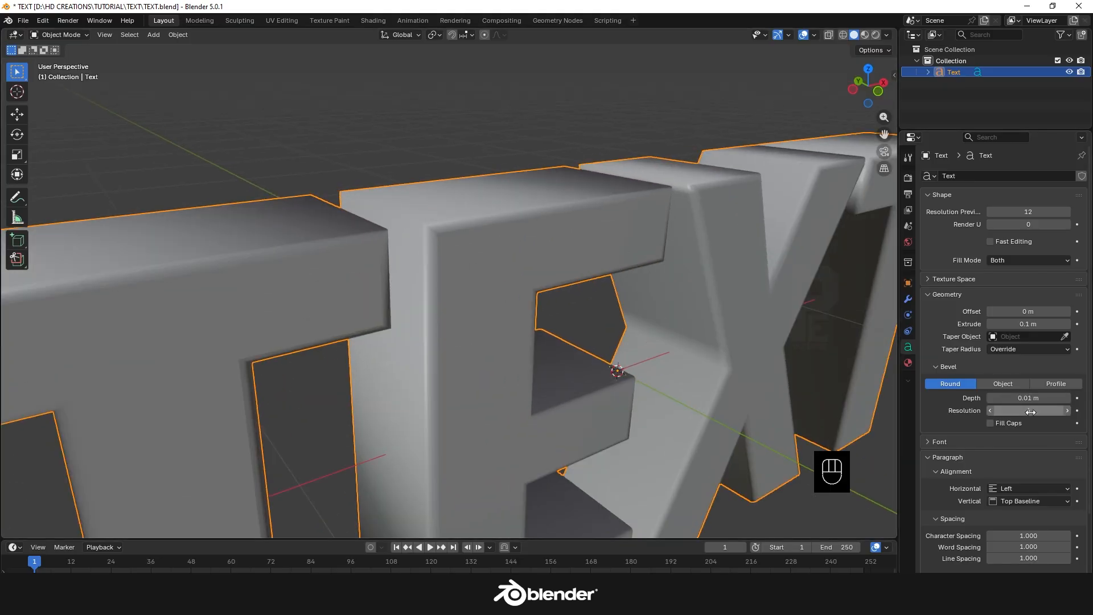
{"action": "left_click", "coordinate": [1030, 412]}
{"action": "key", "text": "Return"}
Add a camera to the scene from the front view
{"action": "scroll", "coordinate": [527, 340], "scroll_direction": "down", "scroll_amount": 5}
{"action": "middle_click_drag", "start_coordinate": [555, 342], "coordinate": [595, 313]}
{"action": "key", "text": "KP_1"}
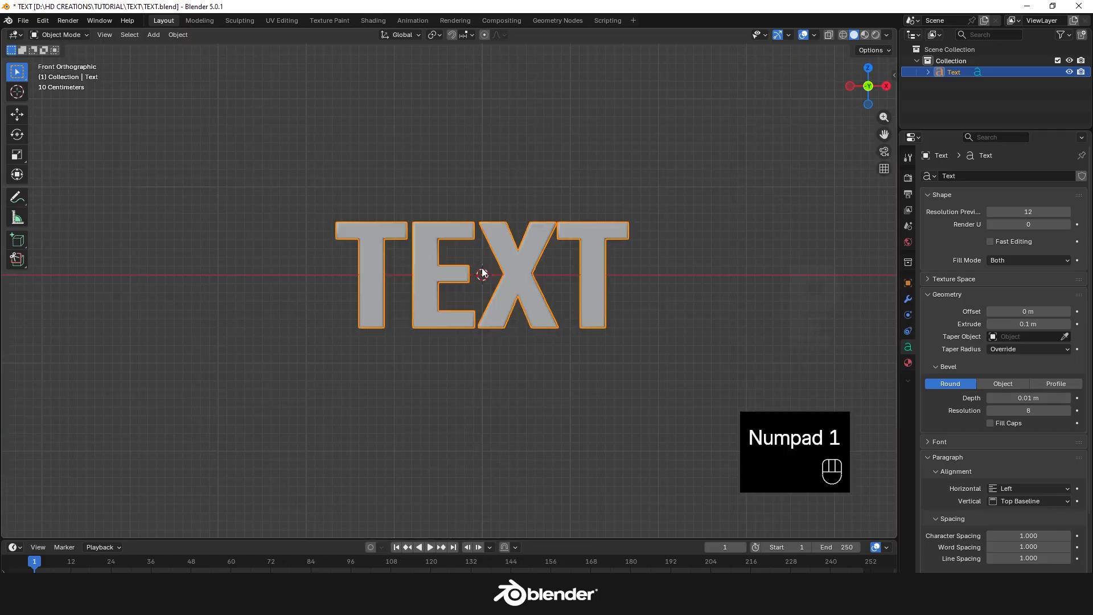
{"action": "key", "text": "shift"}
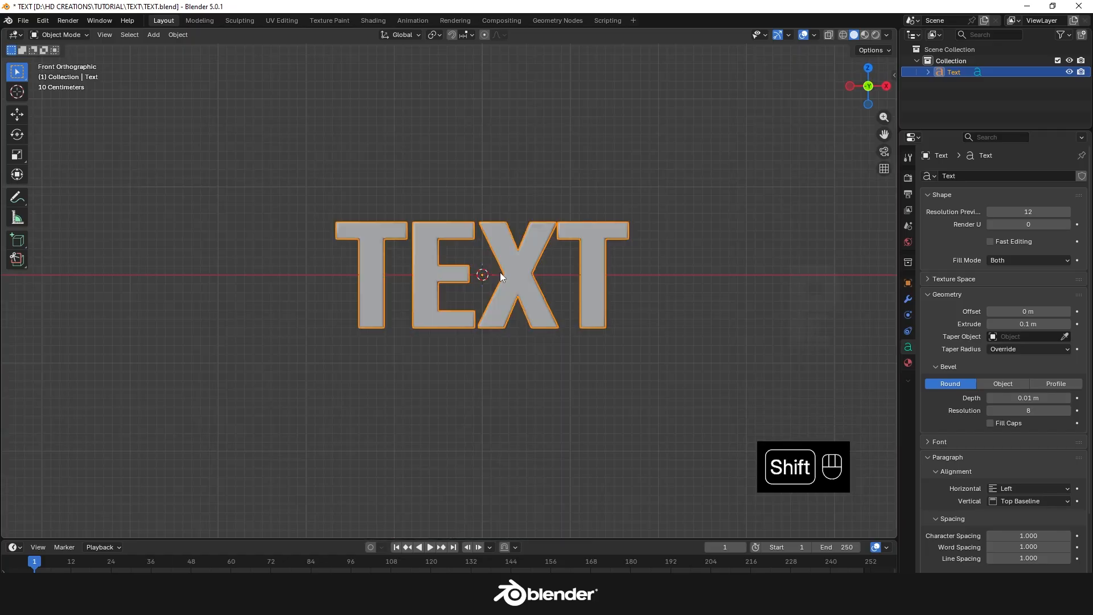
{"action": "key", "text": "shift+a"}
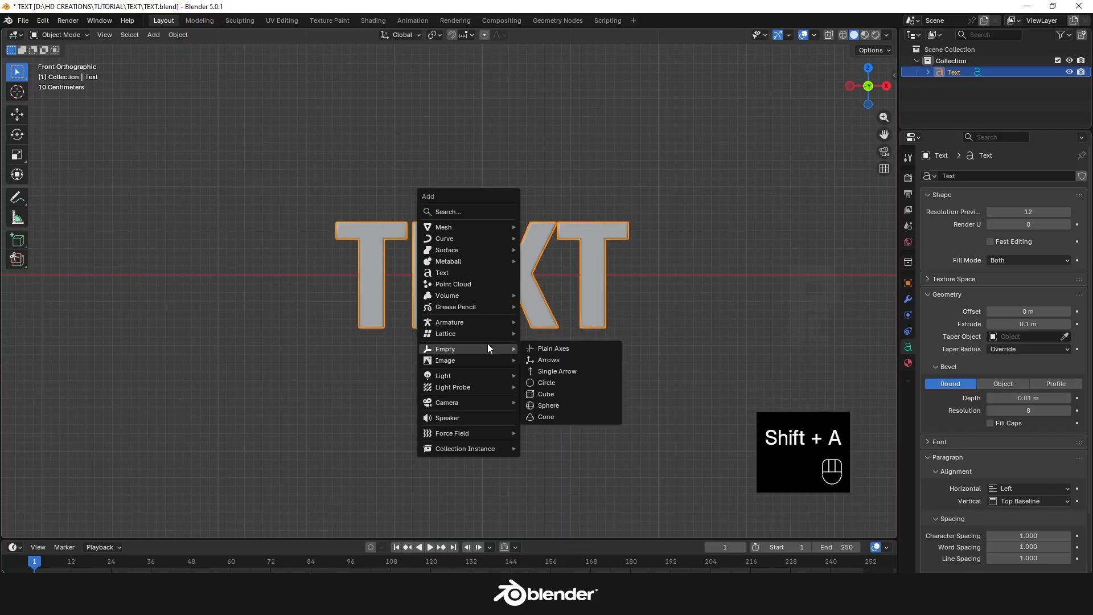
{"action": "mouse_move", "coordinate": [468, 401]}
{"action": "left_click", "coordinate": [533, 401]}
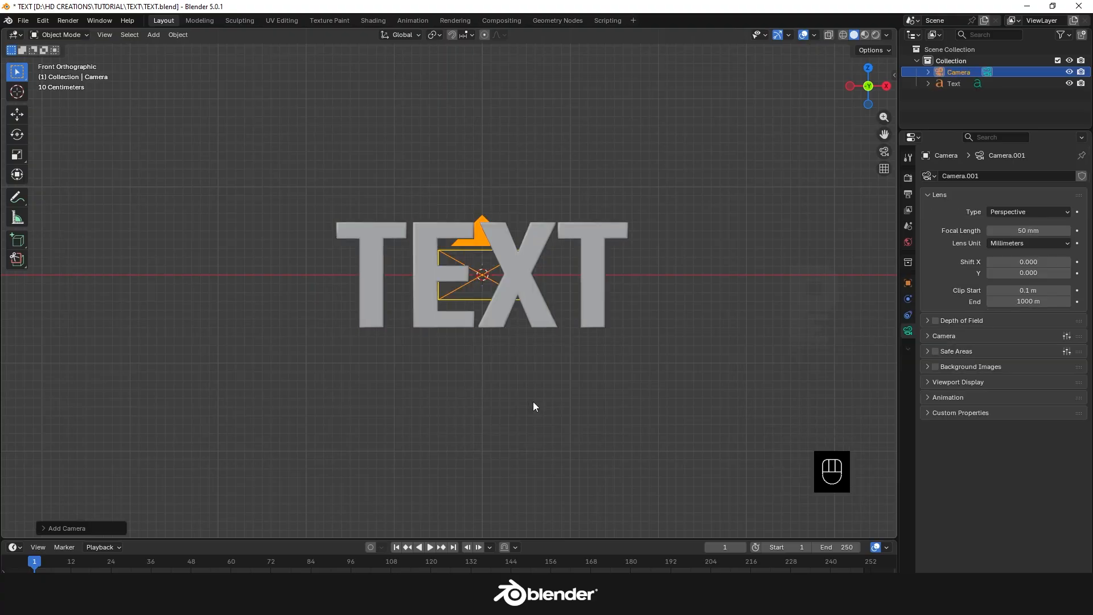
Lock the camera to the view and look through the camera
{"action": "key", "text": "n"}
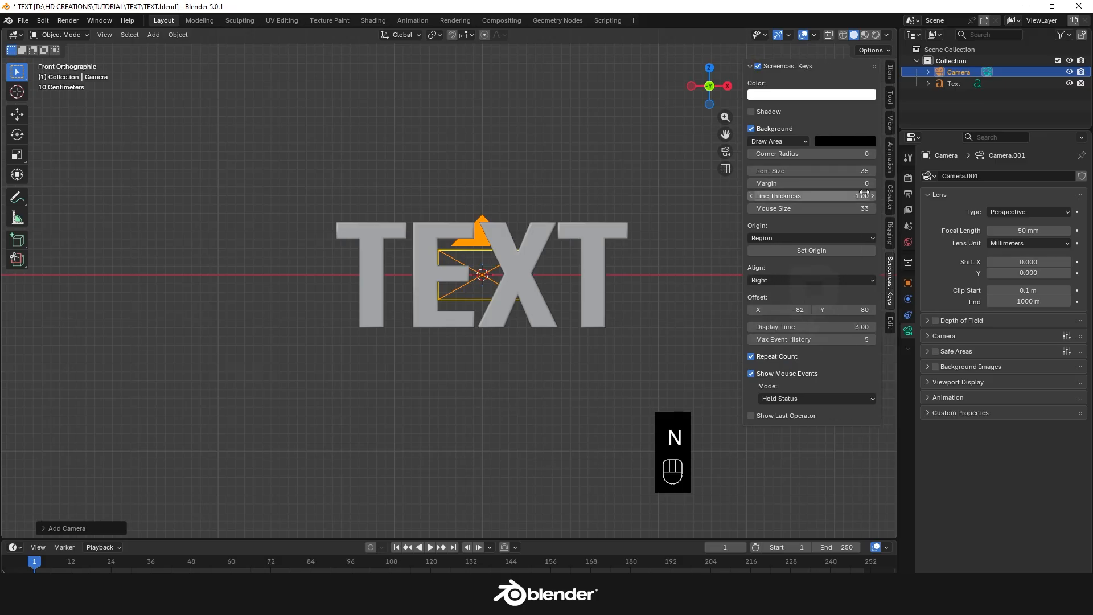
{"action": "left_click", "coordinate": [891, 100]}
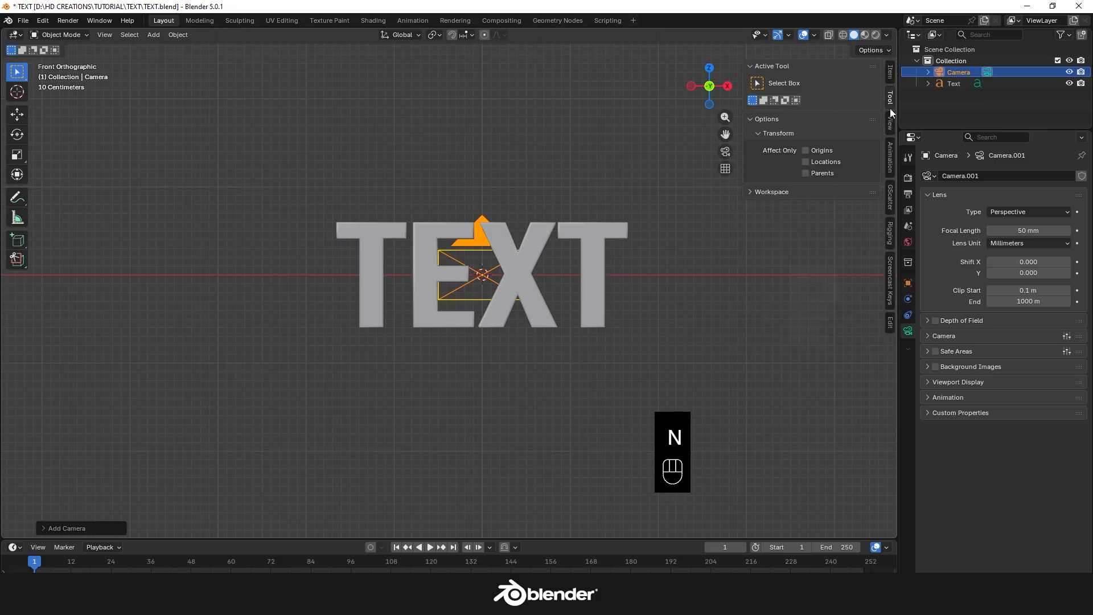
{"action": "left_click", "coordinate": [891, 125]}
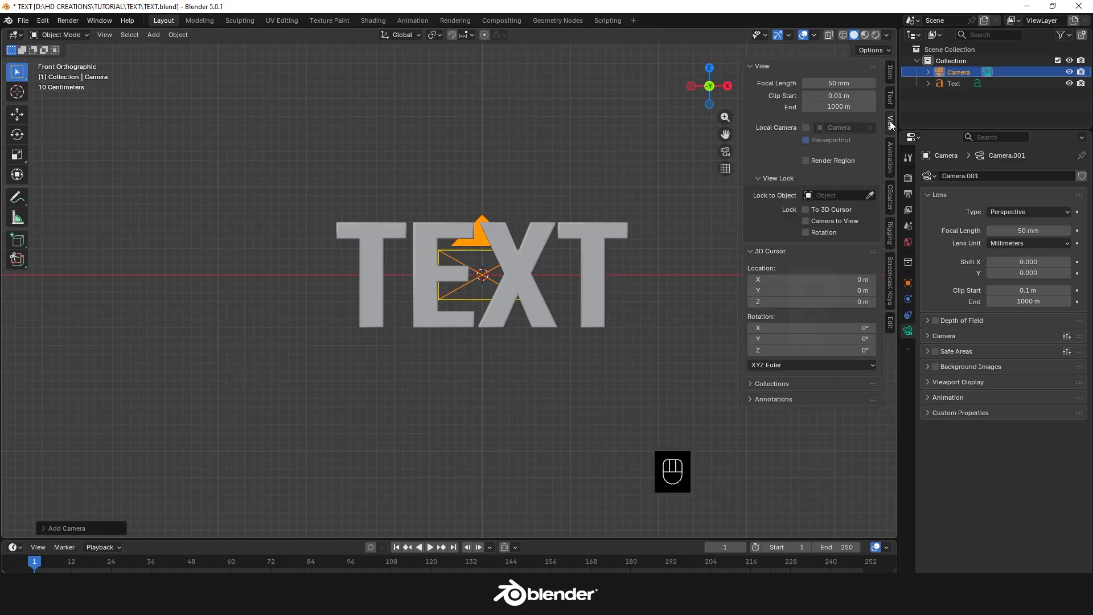
{"action": "left_click", "coordinate": [803, 222]}
{"action": "left_click", "coordinate": [724, 151]}
{"action": "key", "text": "n"}
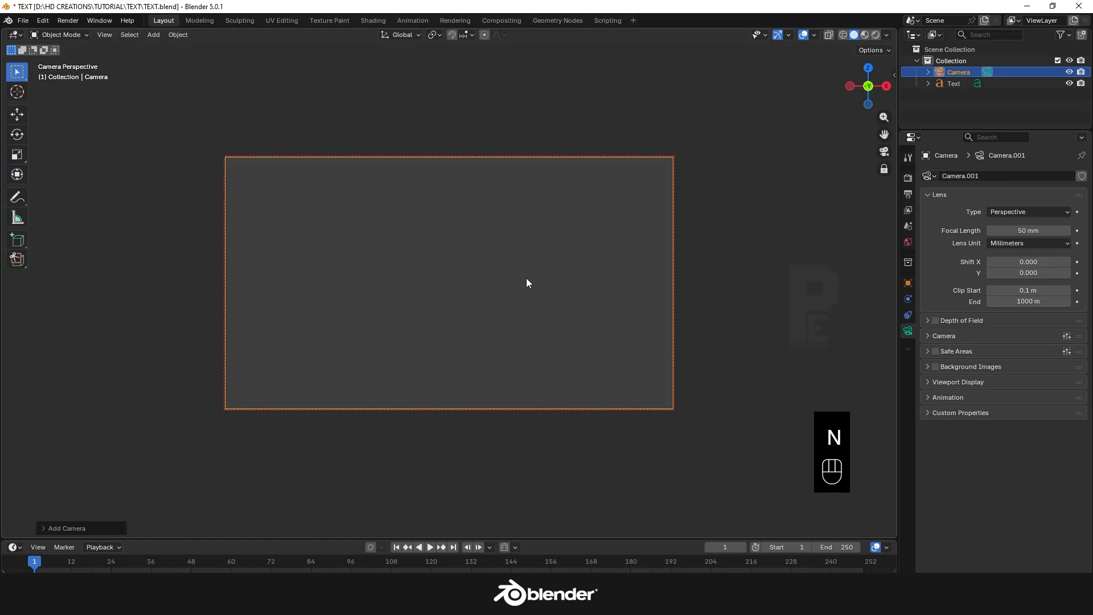
Pull the camera back to frame the whole text near the centre, and unlock the camera from the view
{"action": "scroll", "coordinate": [526, 278], "scroll_direction": "down", "scroll_amount": 8}
{"action": "scroll", "coordinate": [527, 281], "scroll_direction": "down", "scroll_amount": 5}
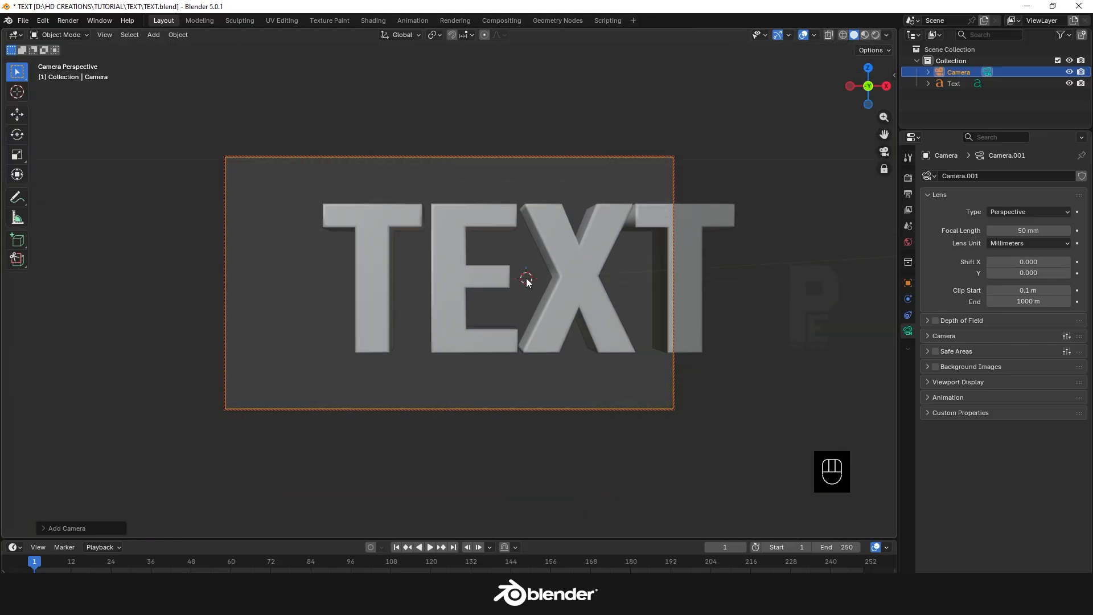
{"action": "middle_click_drag", "start_coordinate": [527, 282], "coordinate": [465, 266], "text": "shift"}
{"action": "scroll", "coordinate": [480, 277], "scroll_direction": "down", "scroll_amount": 2}
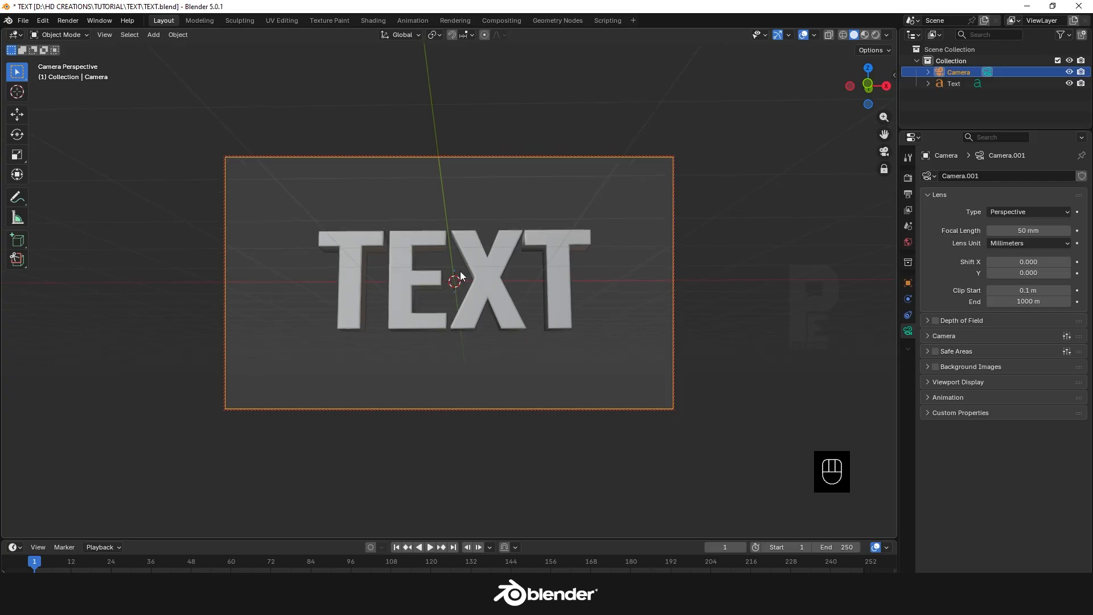
{"action": "key", "text": "n"}
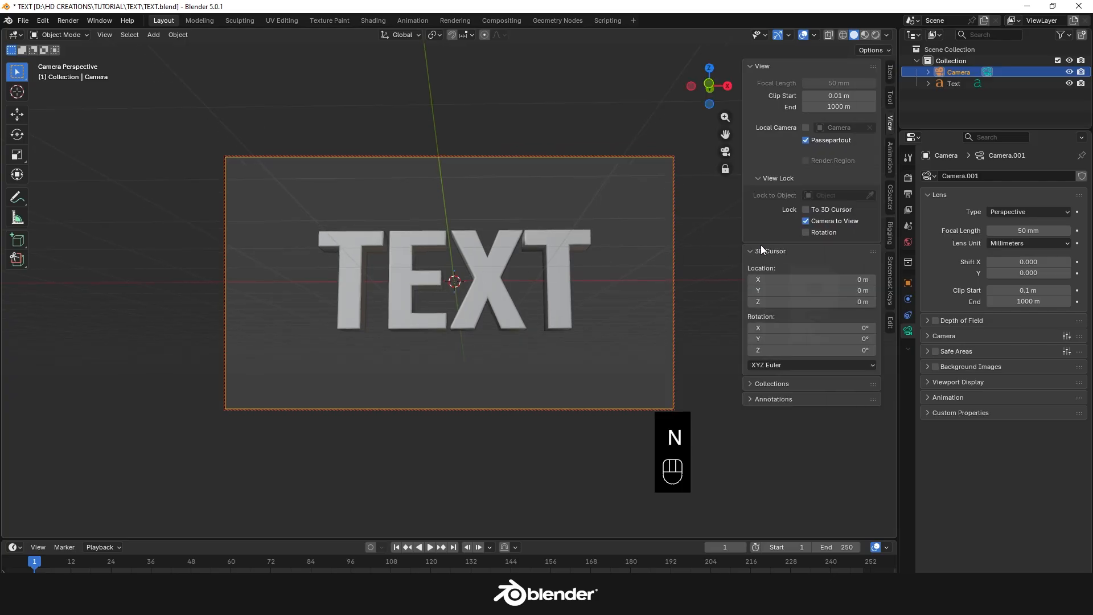
{"action": "left_click", "coordinate": [807, 223]}
{"action": "key", "text": "n"}
Switch the viewport to rendered shading and save the file
{"action": "left_click", "coordinate": [877, 35]}
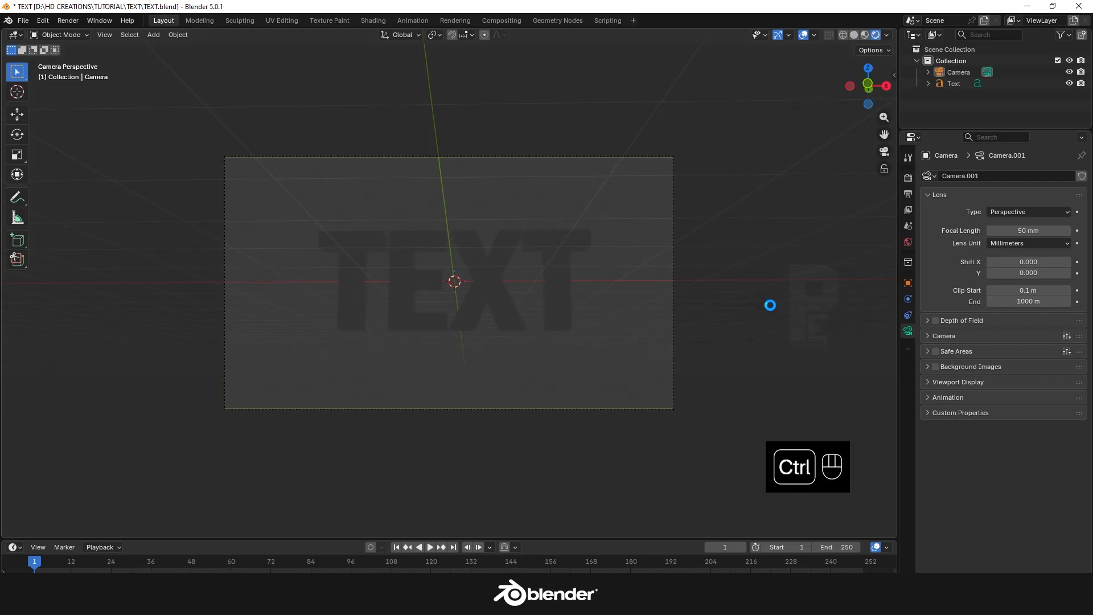
{"action": "key", "text": "ctrl+s"}
Enable raytracing in the EEVEE render settings and set its resolution to 1:8
{"action": "left_click", "coordinate": [907, 179]}
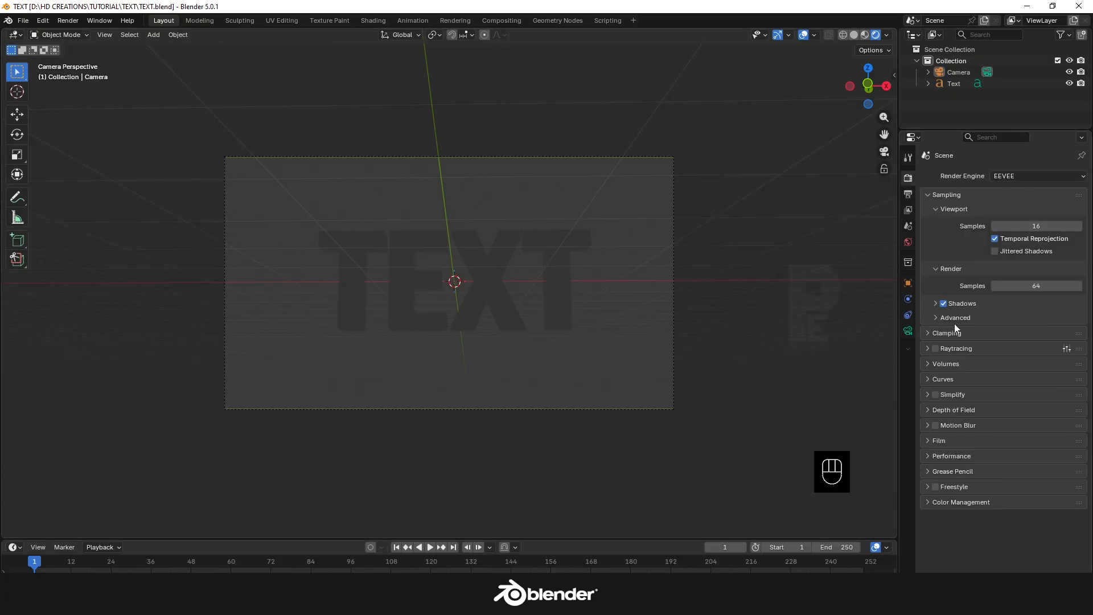
{"action": "left_click", "coordinate": [934, 349]}
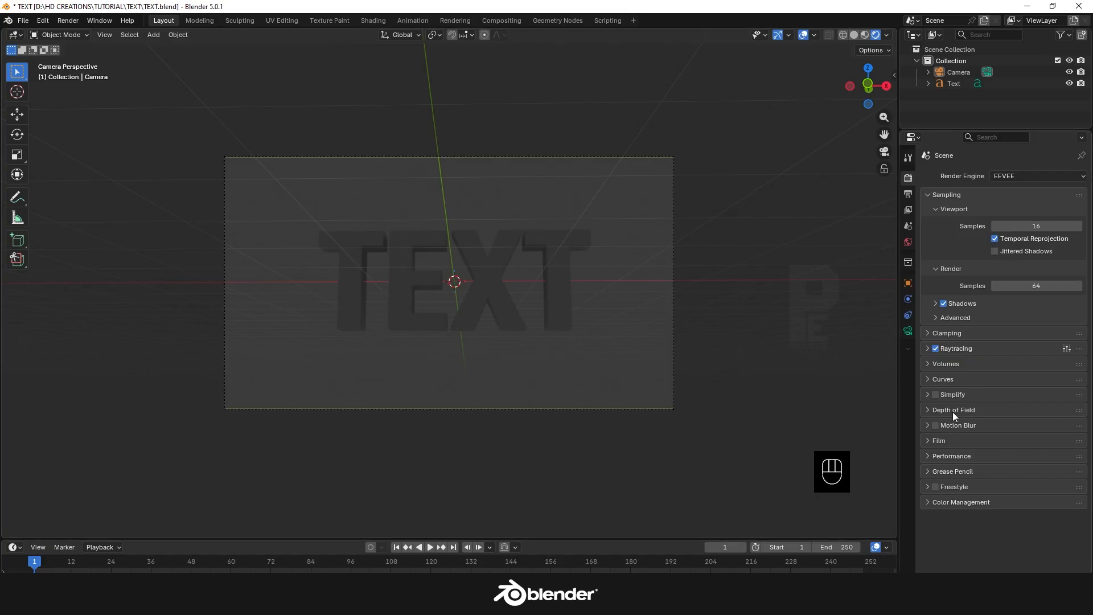
{"action": "left_click", "coordinate": [928, 347]}
{"action": "left_click", "coordinate": [996, 378]}
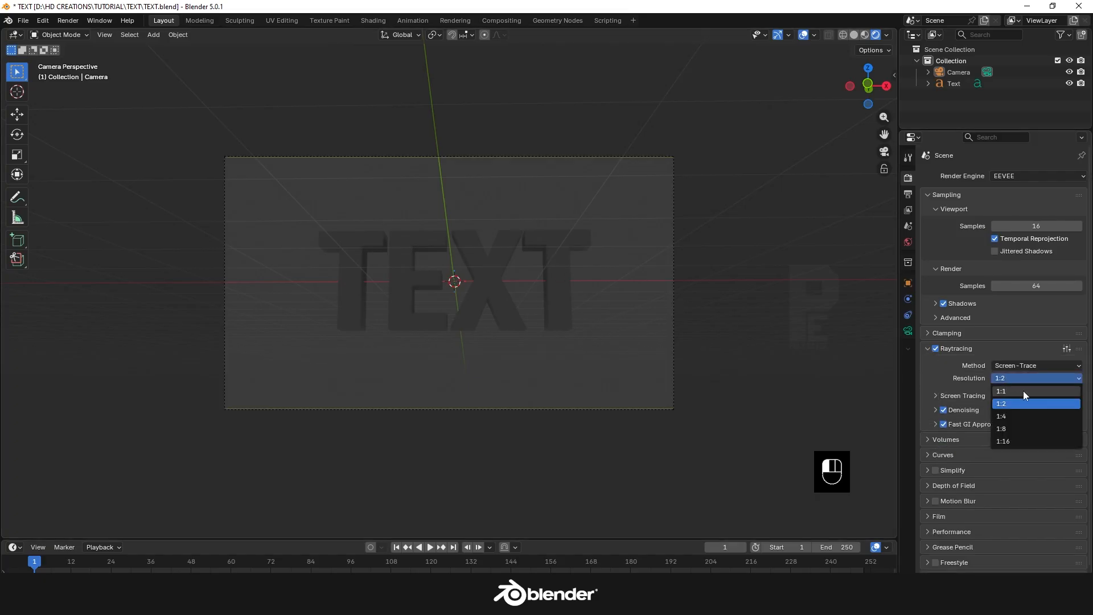
{"action": "left_click", "coordinate": [1009, 428]}
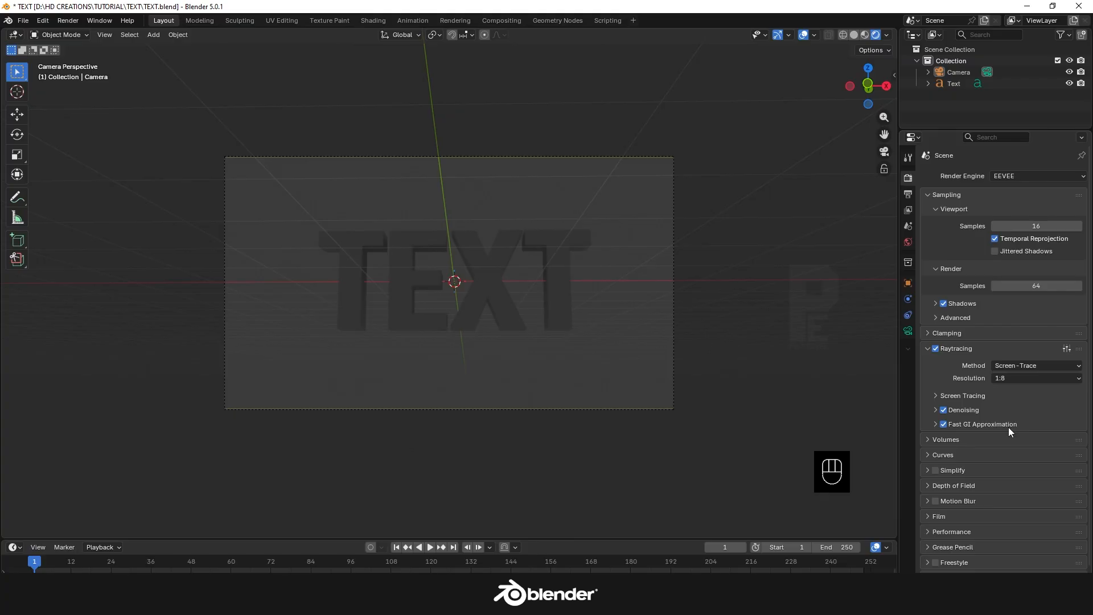
{"action": "left_click", "coordinate": [928, 349]}
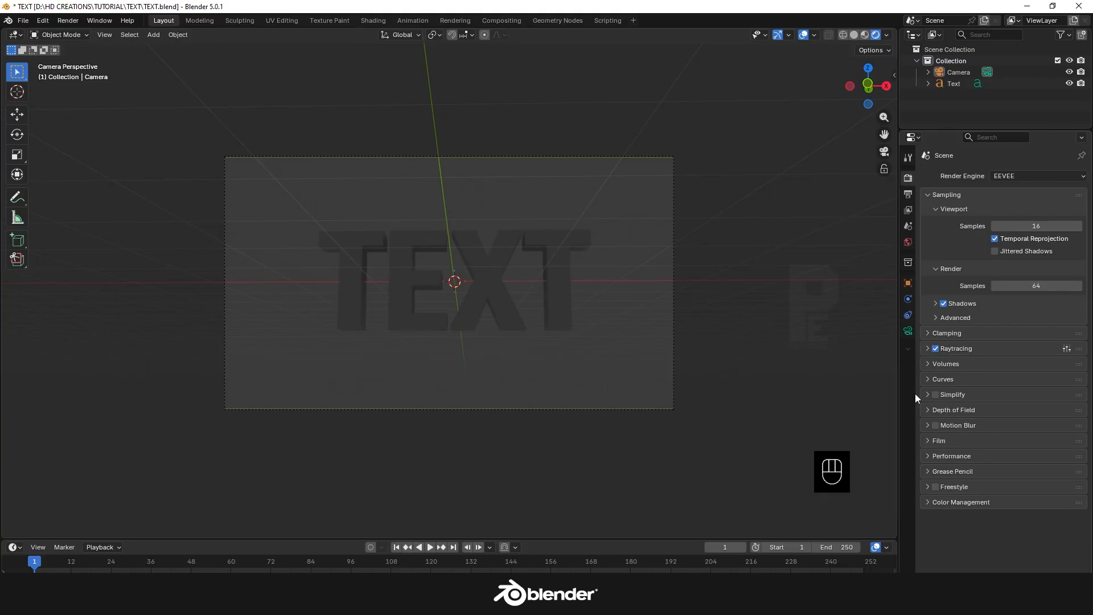
Enable a transparent film background and set the color management look to Very High Contrast
{"action": "left_click", "coordinate": [926, 441]}
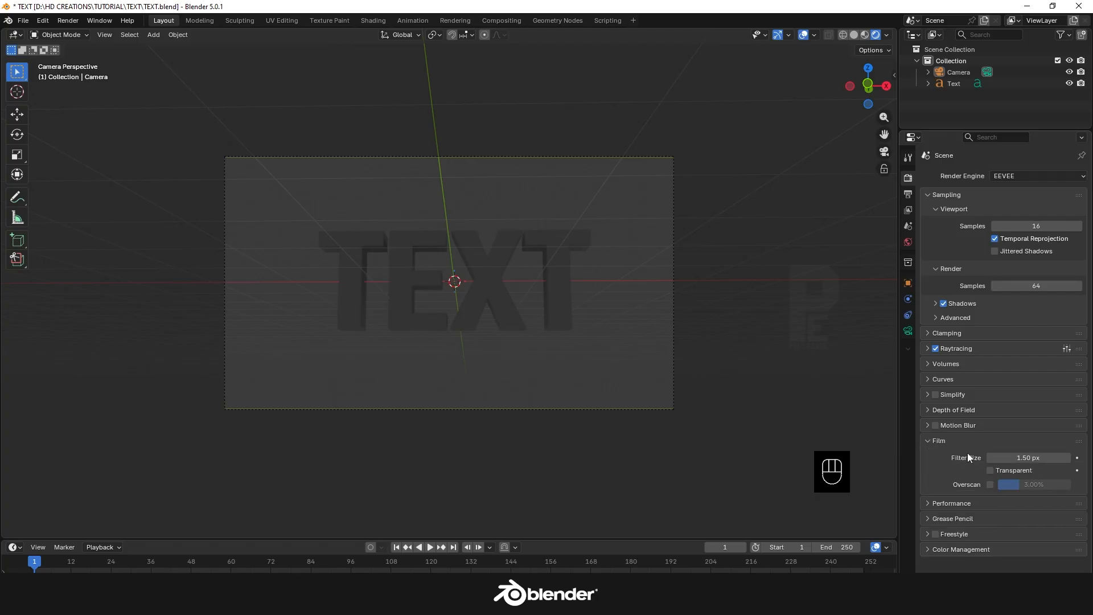
{"action": "left_click", "coordinate": [990, 470]}
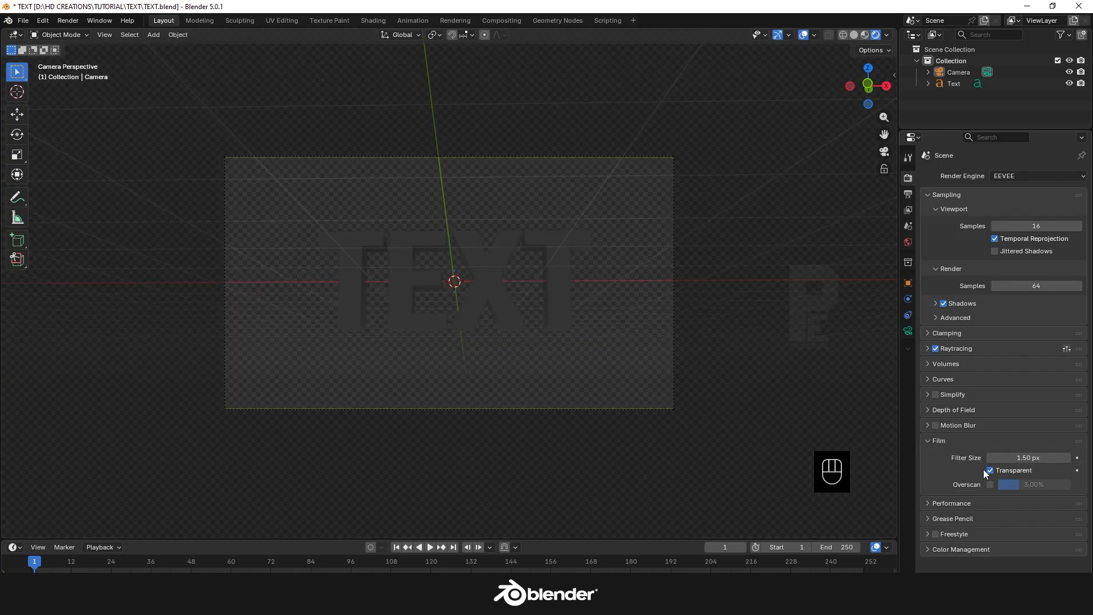
{"action": "left_click", "coordinate": [926, 550]}
{"action": "scroll", "coordinate": [976, 509], "scroll_direction": "down", "scroll_amount": 4}
{"action": "left_click", "coordinate": [1016, 485]}
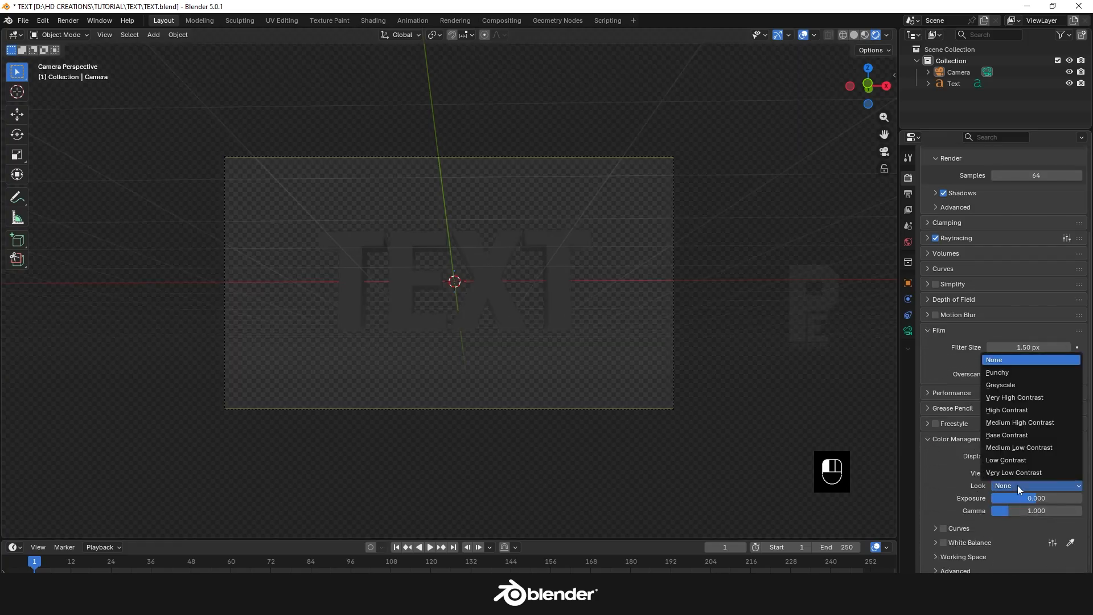
{"action": "left_click", "coordinate": [1009, 397]}
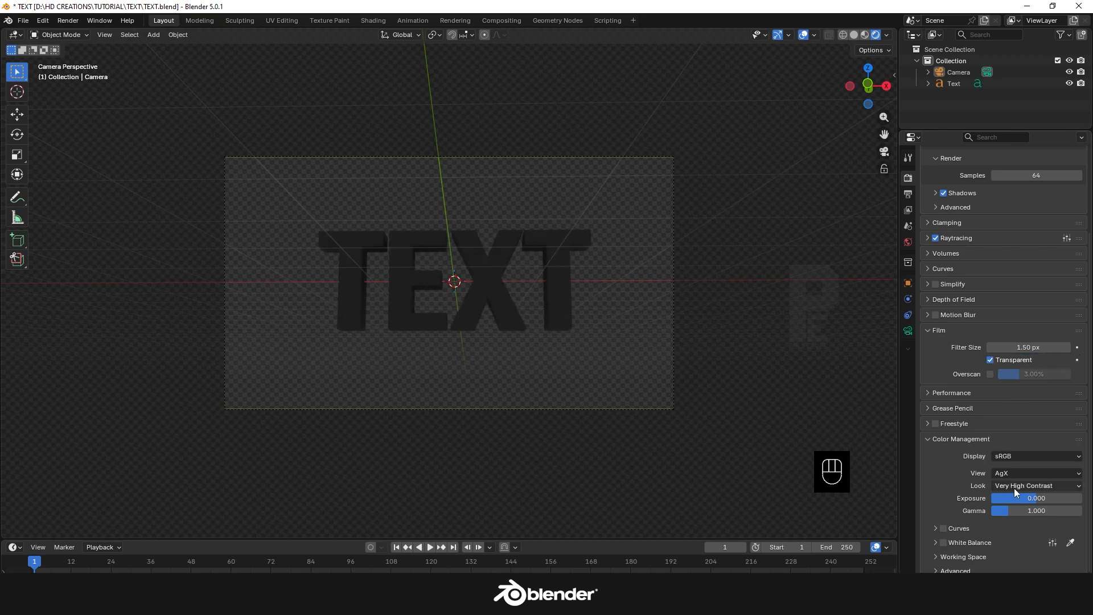
Lower the world background strength to 0.500
{"action": "left_click", "coordinate": [910, 242]}
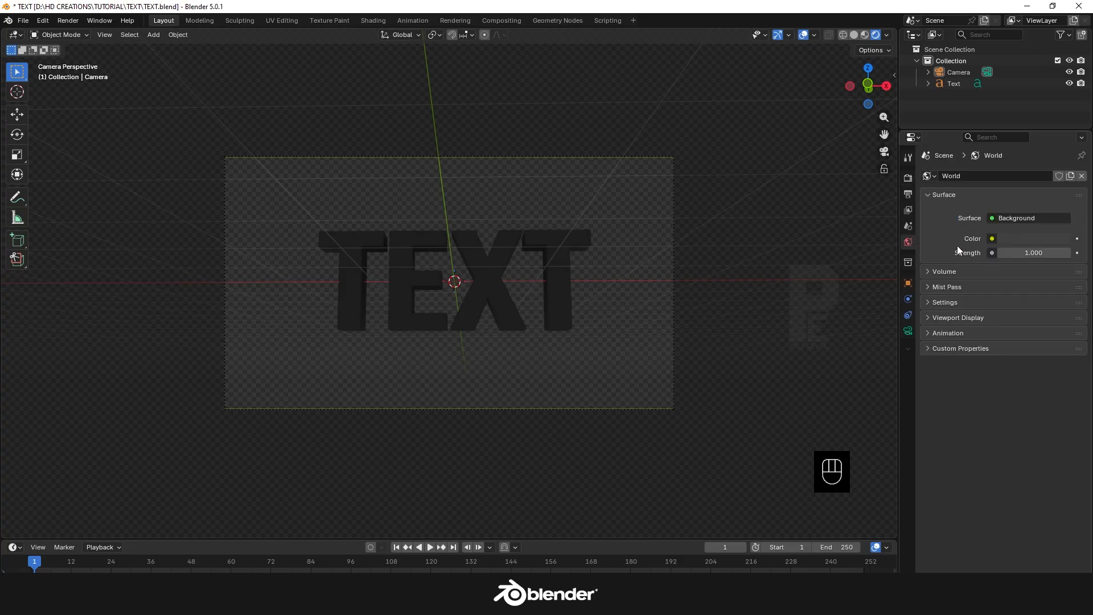
{"action": "left_click_drag", "start_coordinate": [1048, 253], "coordinate": [1019, 253]}
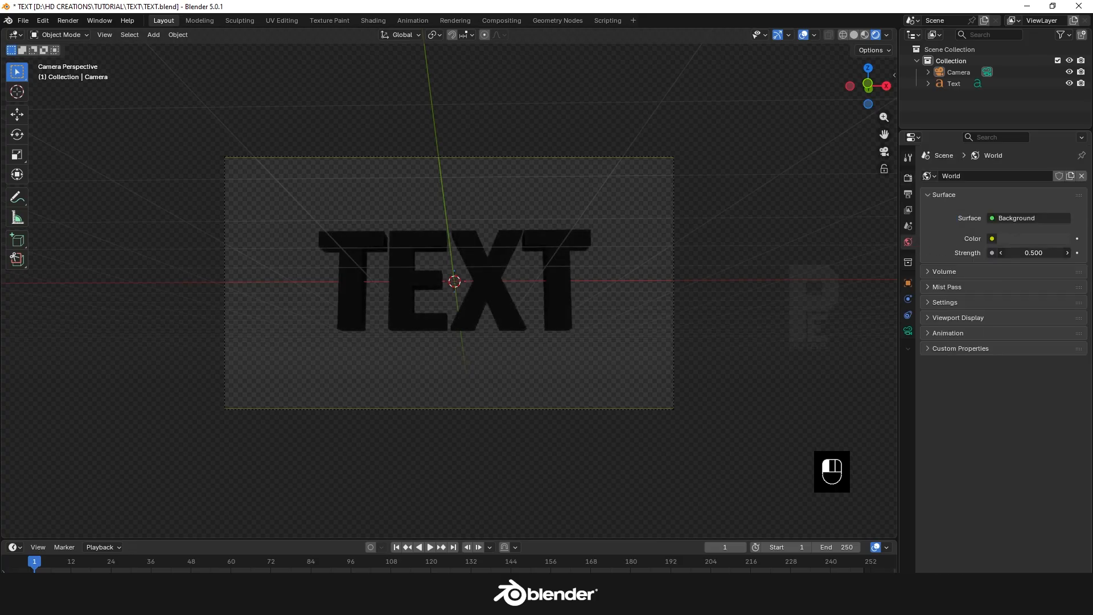
Add an area light at the text and enlarge it along the X and Y axes to span the word
{"action": "middle_click_drag", "start_coordinate": [704, 305], "coordinate": [636, 328]}
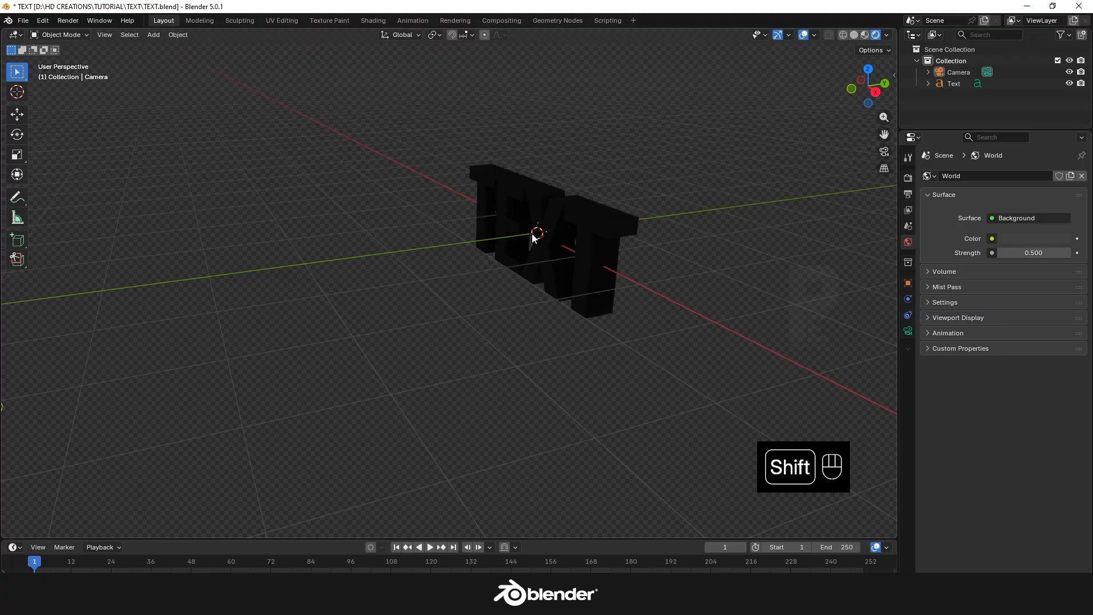
{"action": "key", "text": "shift+a"}
{"action": "mouse_move", "coordinate": [498, 208]}
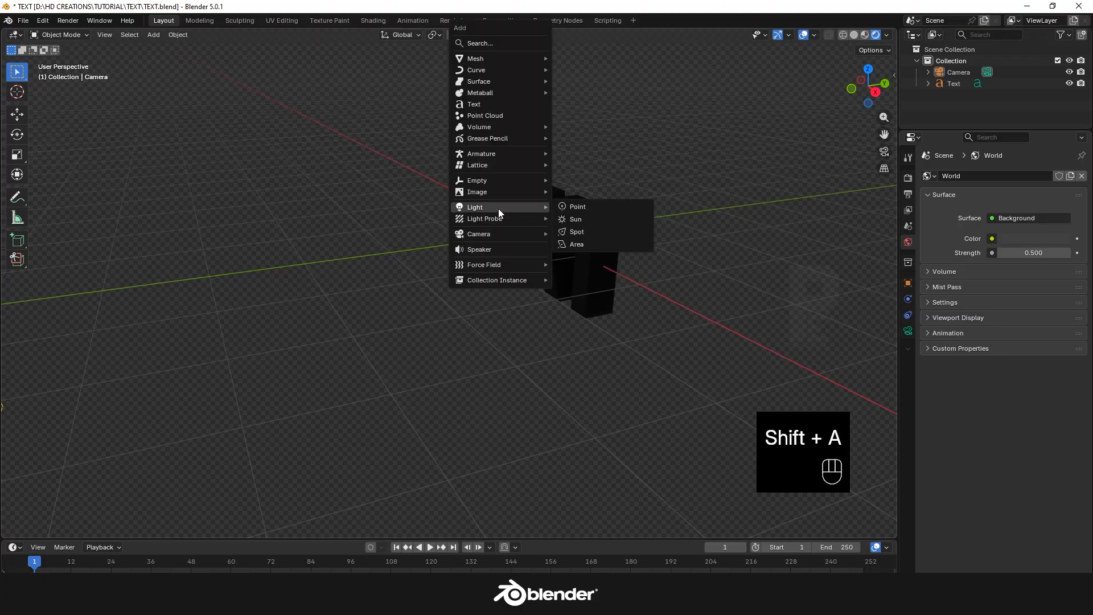
{"action": "left_click", "coordinate": [578, 248]}
{"action": "middle_click_drag", "start_coordinate": [573, 278], "coordinate": [443, 337]}
{"action": "key", "text": "s"}
{"action": "key", "text": "x"}
{"action": "left_click", "coordinate": [671, 303]}
{"action": "key", "text": "s"}
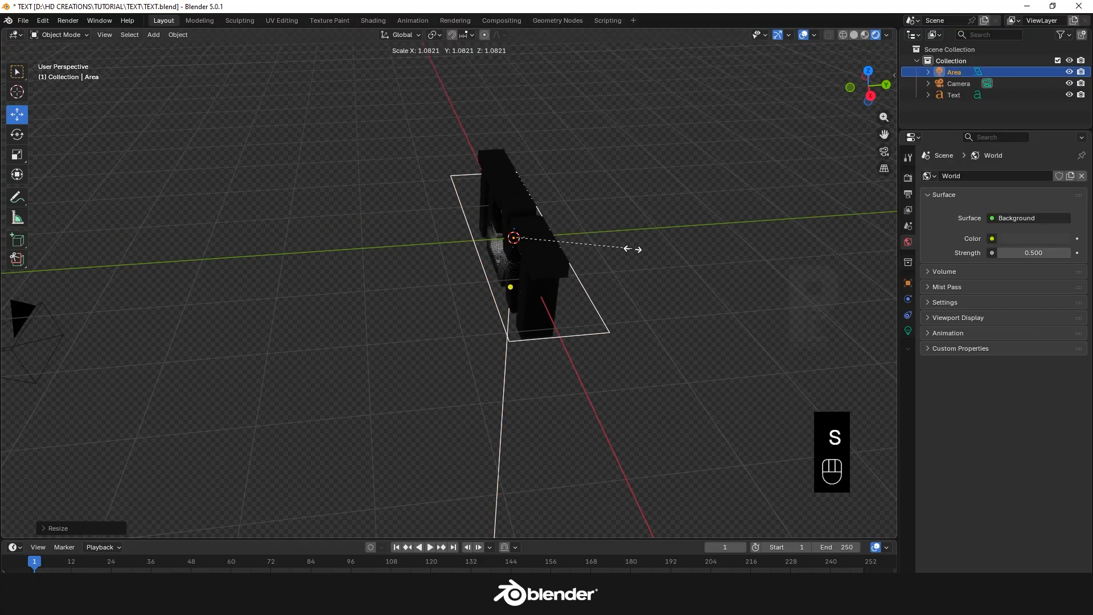
{"action": "key", "text": "y"}
{"action": "left_click", "coordinate": [644, 241]}
Raise the area light above the text and move it about 1.4 m along Y toward the camera
{"action": "left_click_drag", "start_coordinate": [512, 203], "coordinate": [520, 61]}
{"action": "middle_click_drag", "start_coordinate": [599, 112], "coordinate": [610, 185], "text": "shift"}
{"action": "left_click_drag", "start_coordinate": [579, 177], "coordinate": [458, 193]}
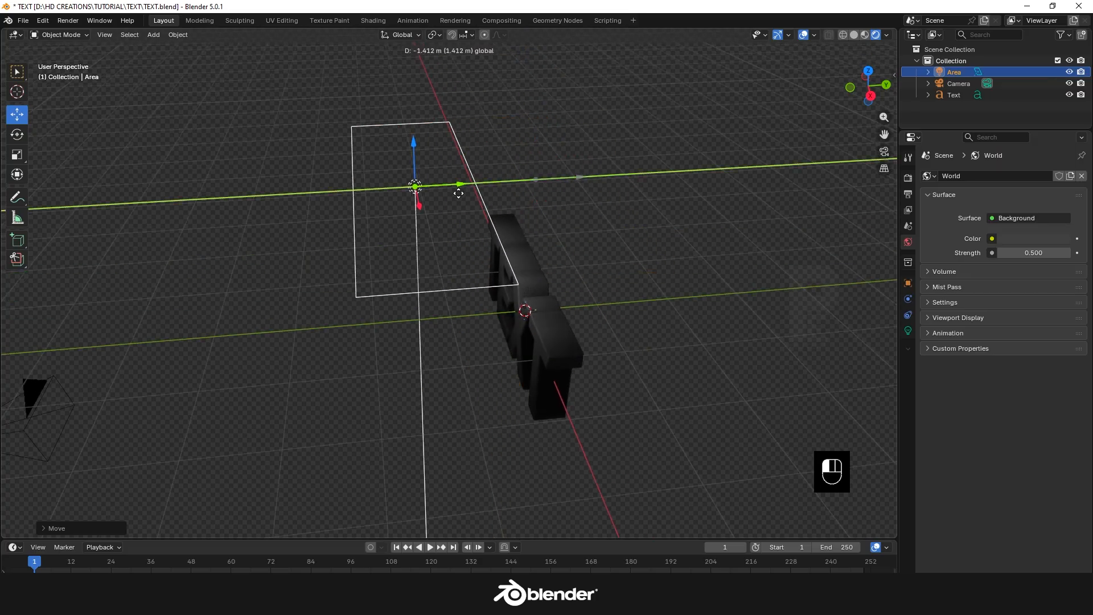
Tilt the area light toward the front of the text, and shift it slightly toward the camera and down
{"action": "left_click", "coordinate": [22, 134]}
{"action": "middle_click_drag", "start_coordinate": [485, 202], "coordinate": [472, 187]}
{"action": "left_click_drag", "start_coordinate": [441, 137], "coordinate": [405, 127]}
{"action": "middle_click_drag", "start_coordinate": [404, 127], "coordinate": [538, 197]}
{"action": "left_click", "coordinate": [17, 115]}
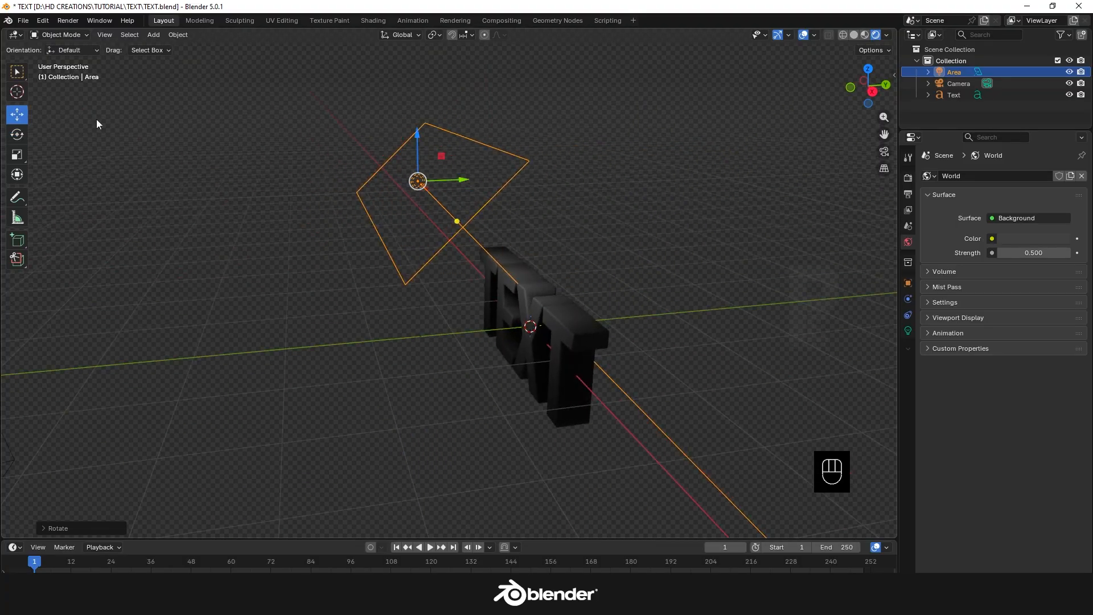
{"action": "left_click_drag", "start_coordinate": [449, 178], "coordinate": [424, 180]}
{"action": "left_click_drag", "start_coordinate": [393, 146], "coordinate": [393, 163]}
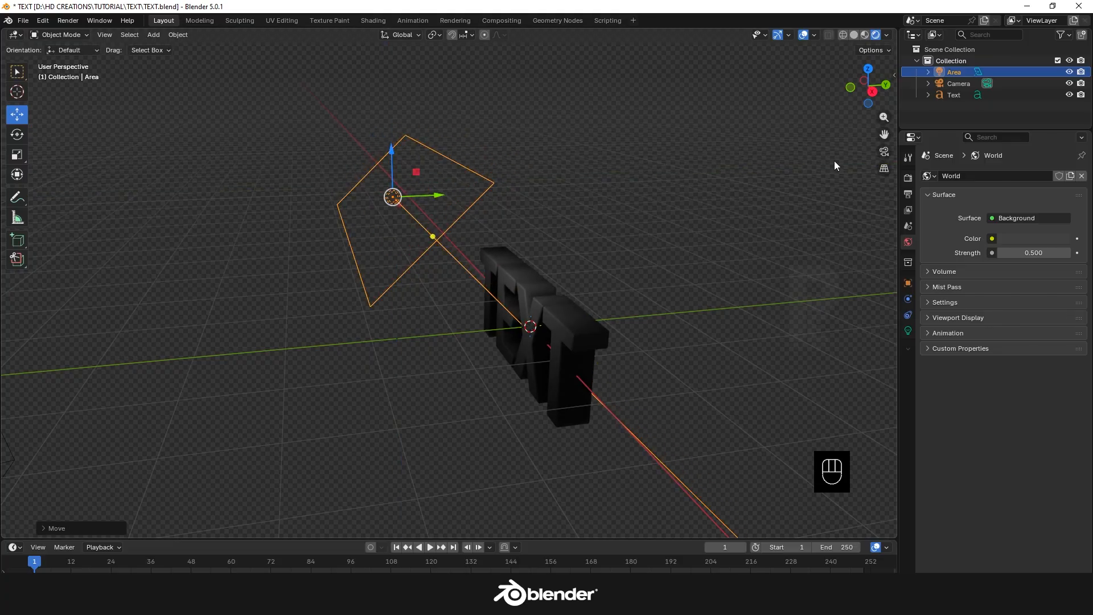
Look through the camera and set the area light's power to 200
{"action": "left_click", "coordinate": [884, 152]}
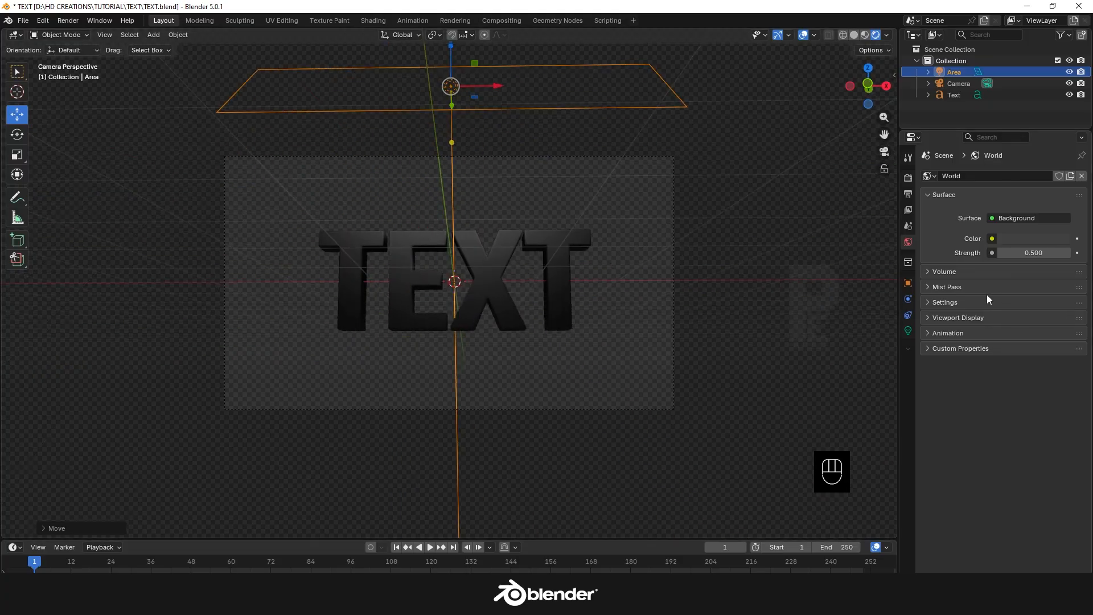
{"action": "left_click", "coordinate": [908, 330]}
{"action": "left_click", "coordinate": [1025, 274]}
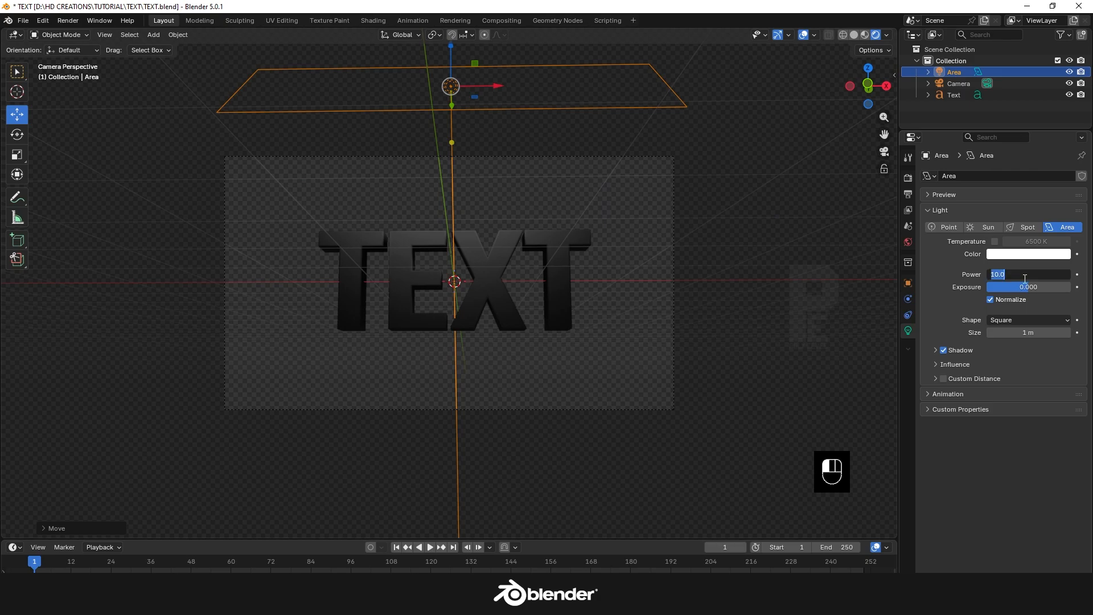
{"action": "type", "text": "200"}
{"action": "key", "text": "Return"}
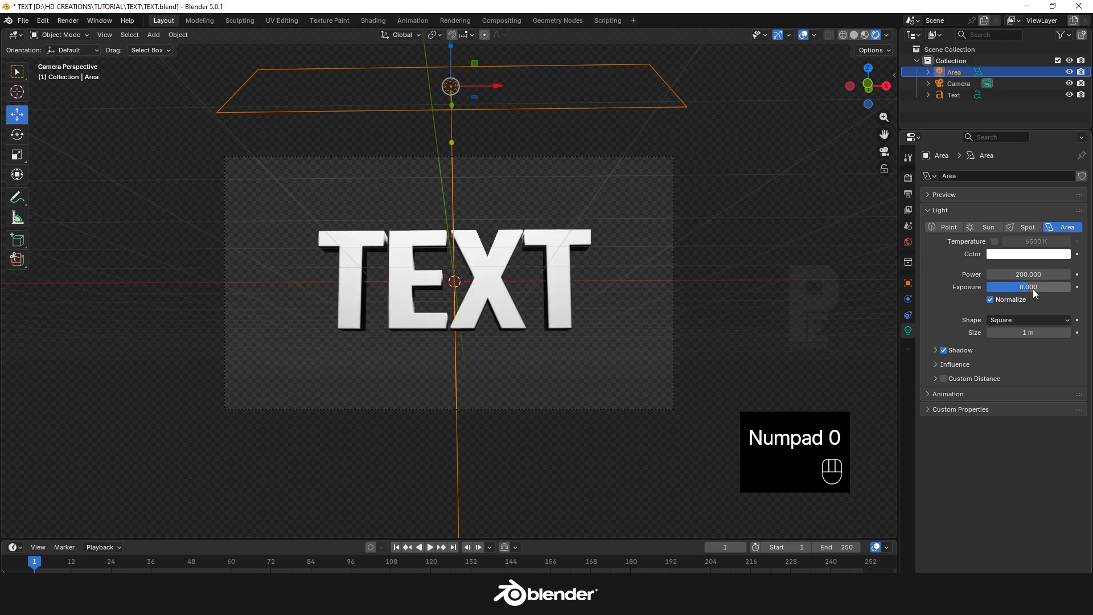
Give the text a new material with metallic 0.985 and roughness 0.200
{"action": "left_click", "coordinate": [564, 255]}
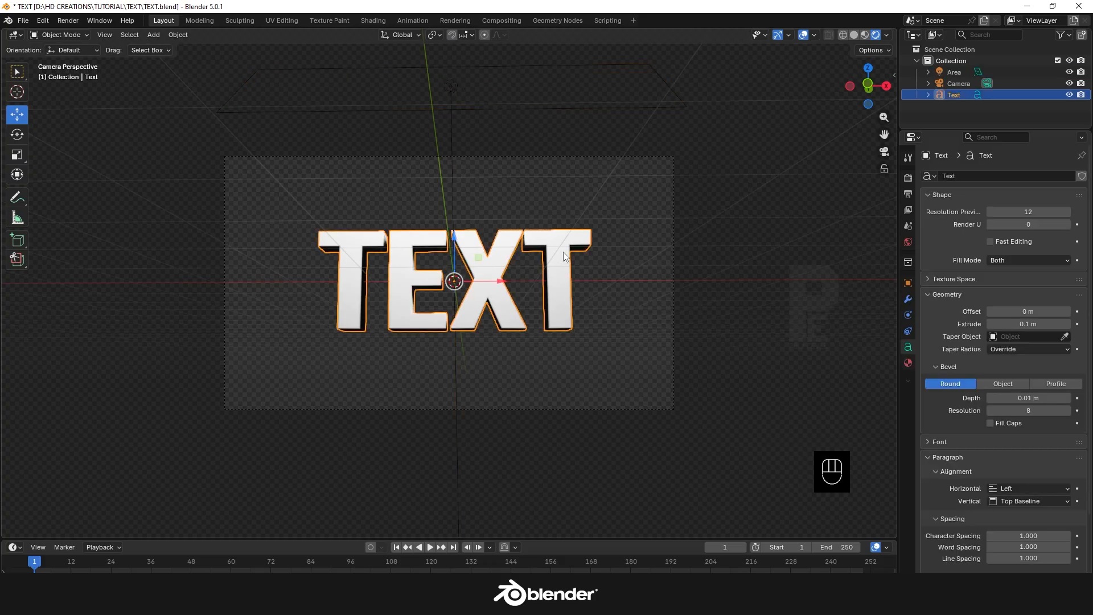
{"action": "left_click", "coordinate": [908, 362]}
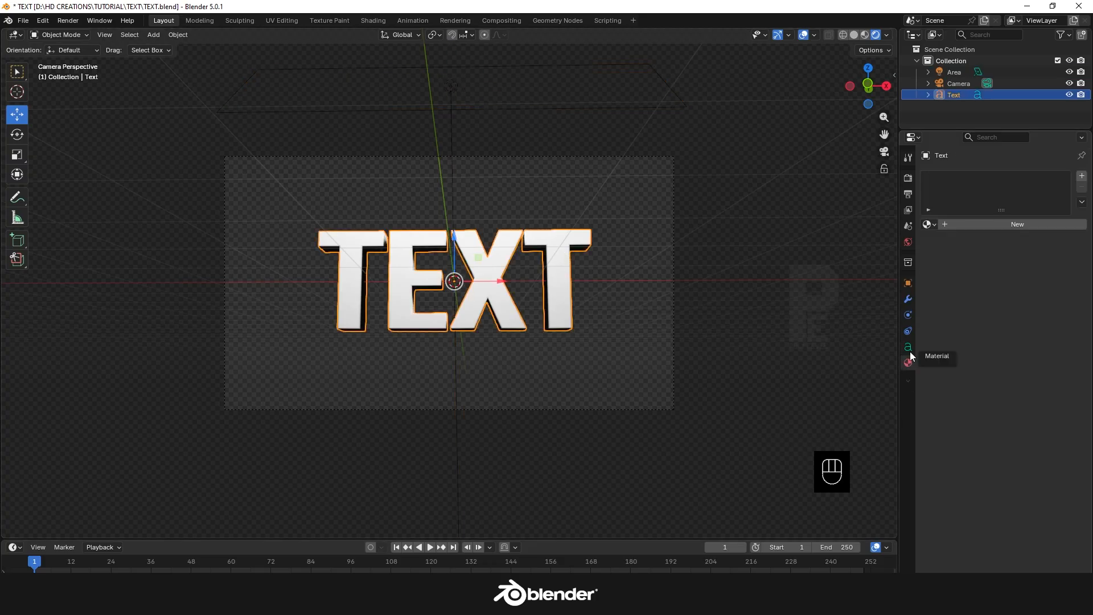
{"action": "left_click", "coordinate": [941, 224]}
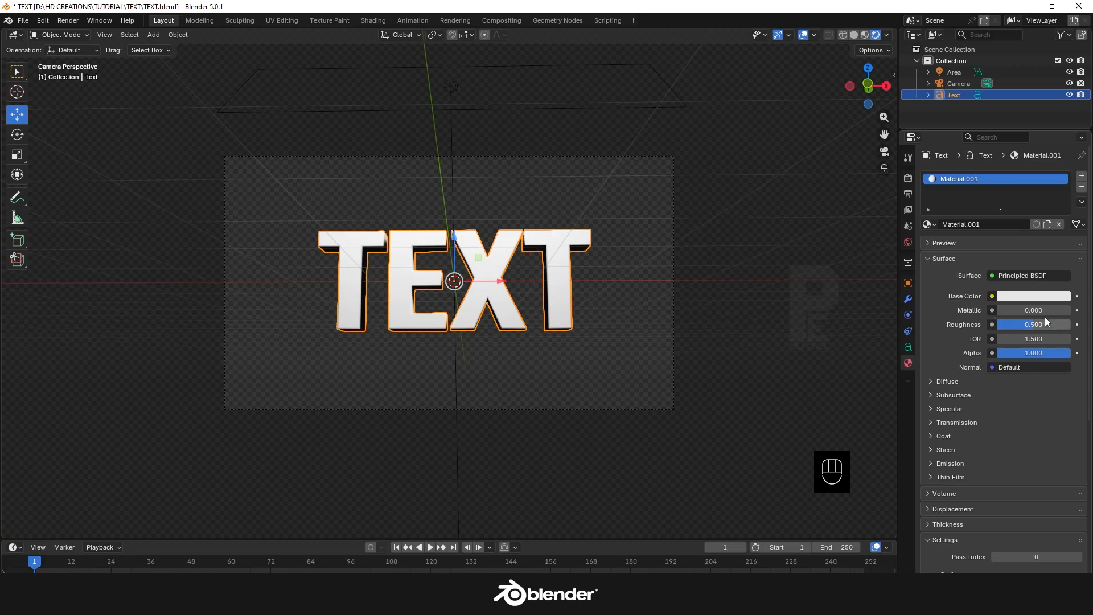
{"action": "mouse_move", "coordinate": [1018, 310]}
{"action": "left_mouse_down"}
{"action": "mouse_move", "coordinate": [1068, 311]}
{"action": "mouse_move", "coordinate": [1011, 324]}
{"action": "left_mouse_up"}
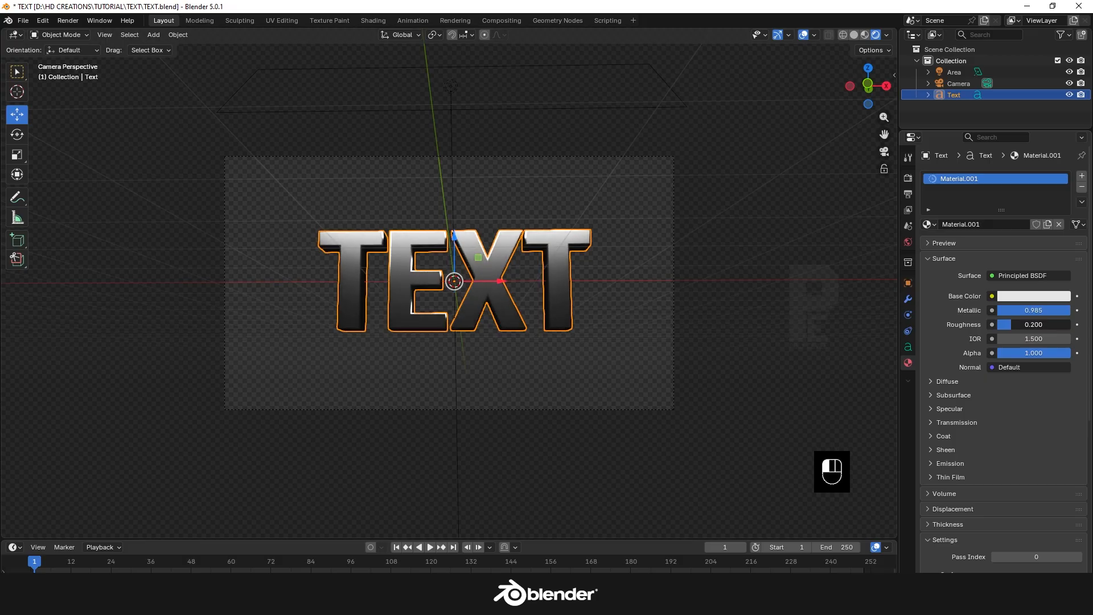
Tint the text material's base color pale blue, hex C4D9E7
{"action": "left_click", "coordinate": [1019, 296]}
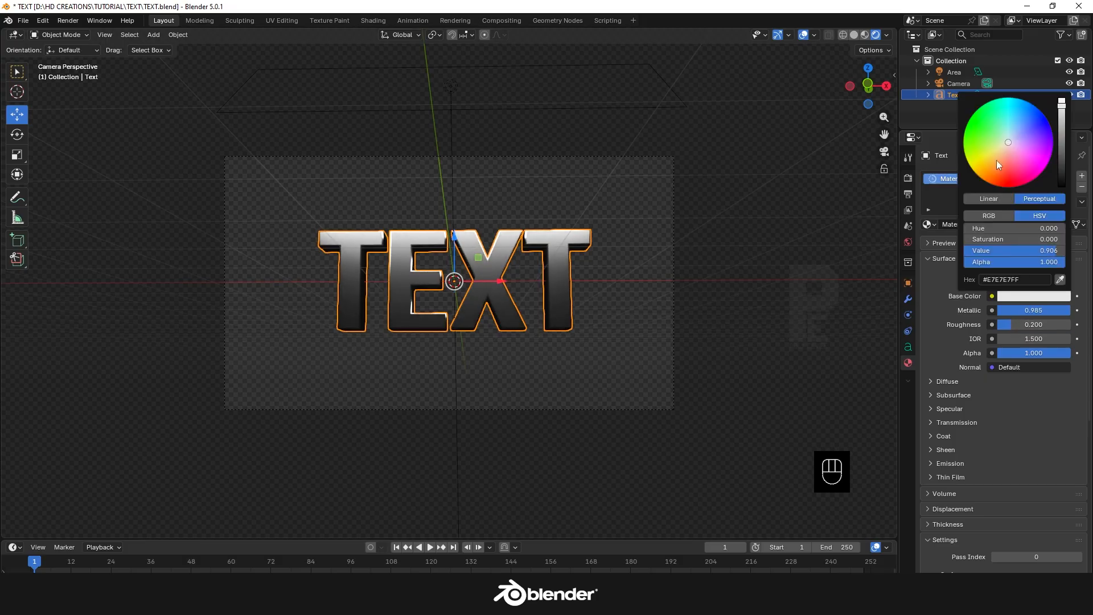
{"action": "left_click_drag", "start_coordinate": [1012, 141], "coordinate": [1011, 135]}
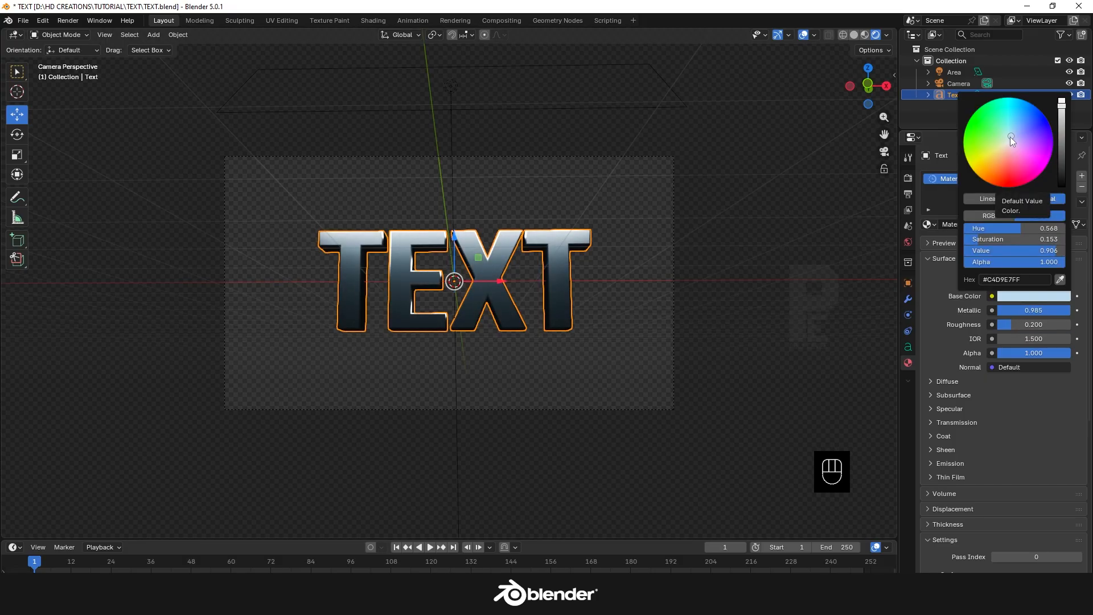
Duplicate the area light above the text in place
{"action": "middle_click_drag", "start_coordinate": [801, 339], "coordinate": [528, 193]}
{"action": "left_click", "coordinate": [533, 193]}
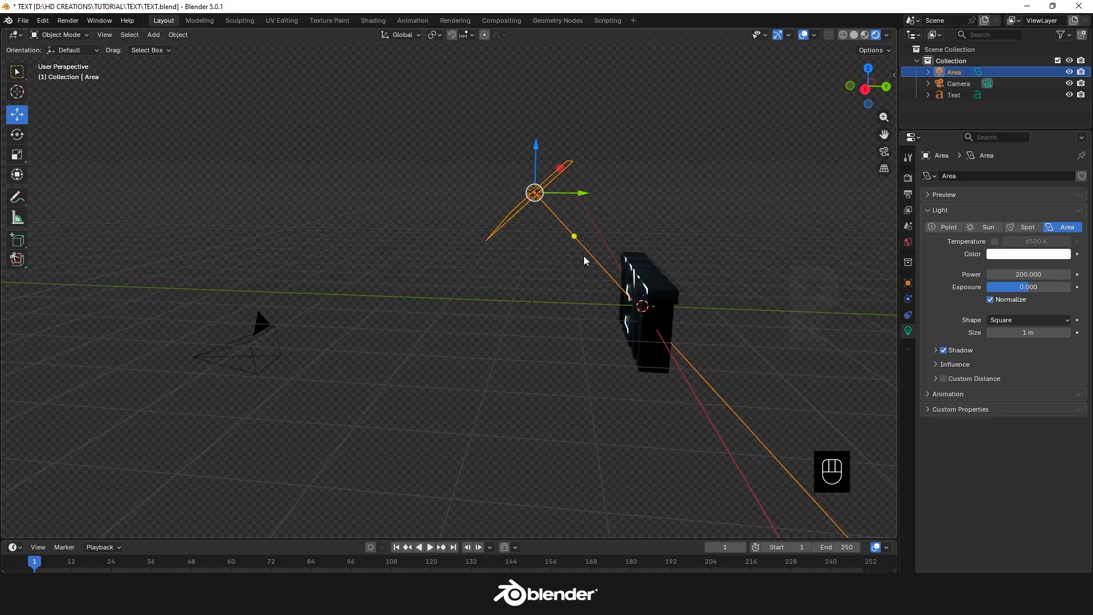
{"action": "middle_click_drag", "start_coordinate": [589, 255], "coordinate": [480, 252], "text": "shift"}
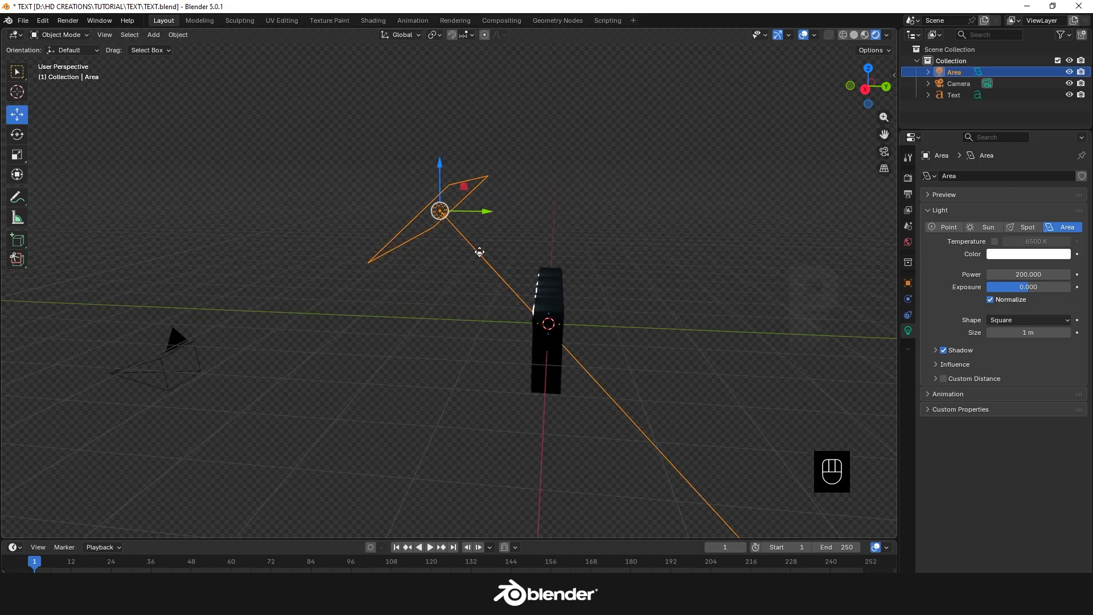
{"action": "key", "text": "shift+d"}
{"action": "right_click", "coordinate": [481, 251]}
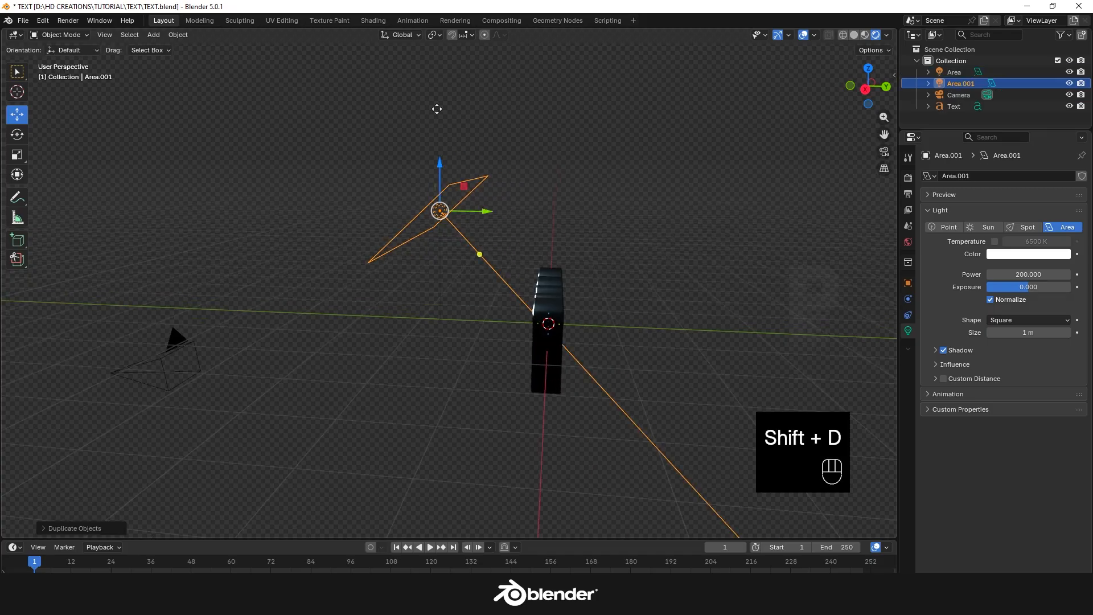
Set the pivot point to the 3D Cursor, rotate the duplicate light about X to the lower front of the text, and return to camera view
{"action": "left_click", "coordinate": [435, 35]}
{"action": "left_click", "coordinate": [461, 77]}
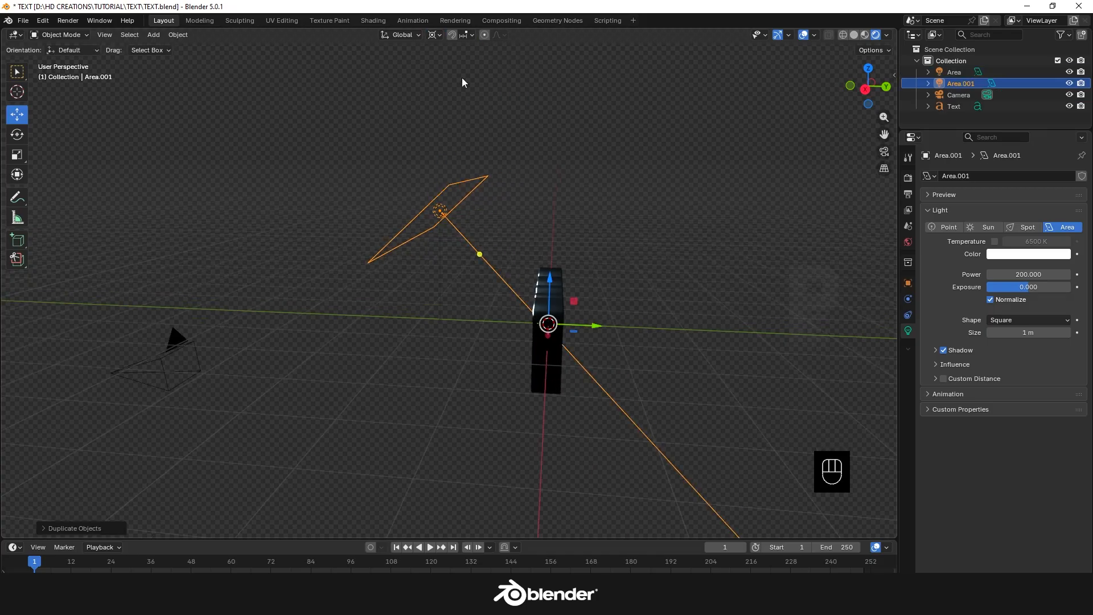
{"action": "left_click", "coordinate": [17, 134]}
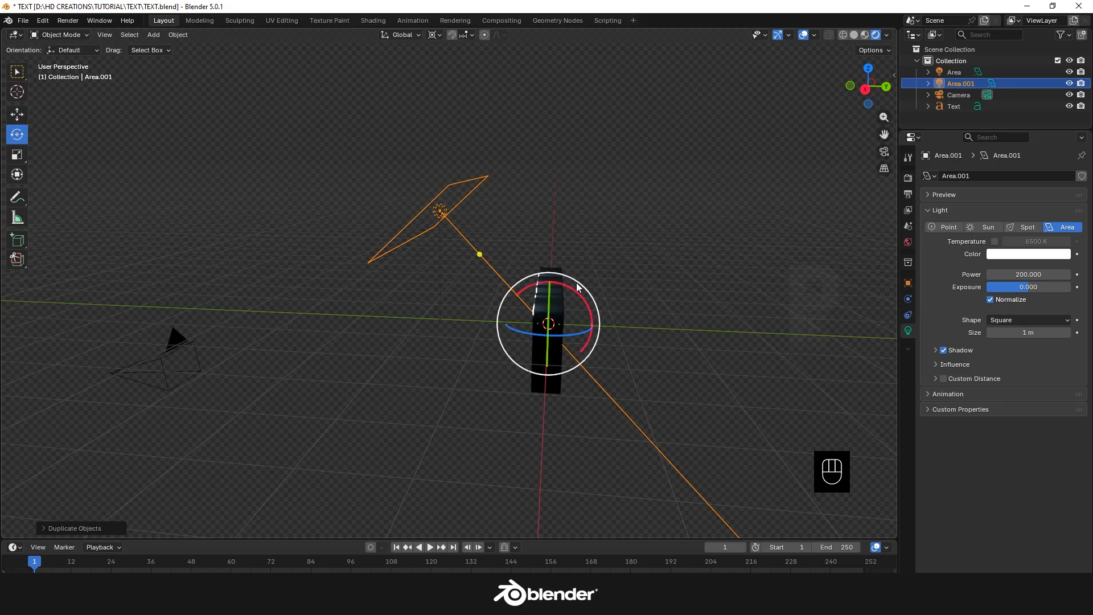
{"action": "left_click_drag", "start_coordinate": [578, 296], "coordinate": [510, 249]}
{"action": "left_click", "coordinate": [884, 151]}
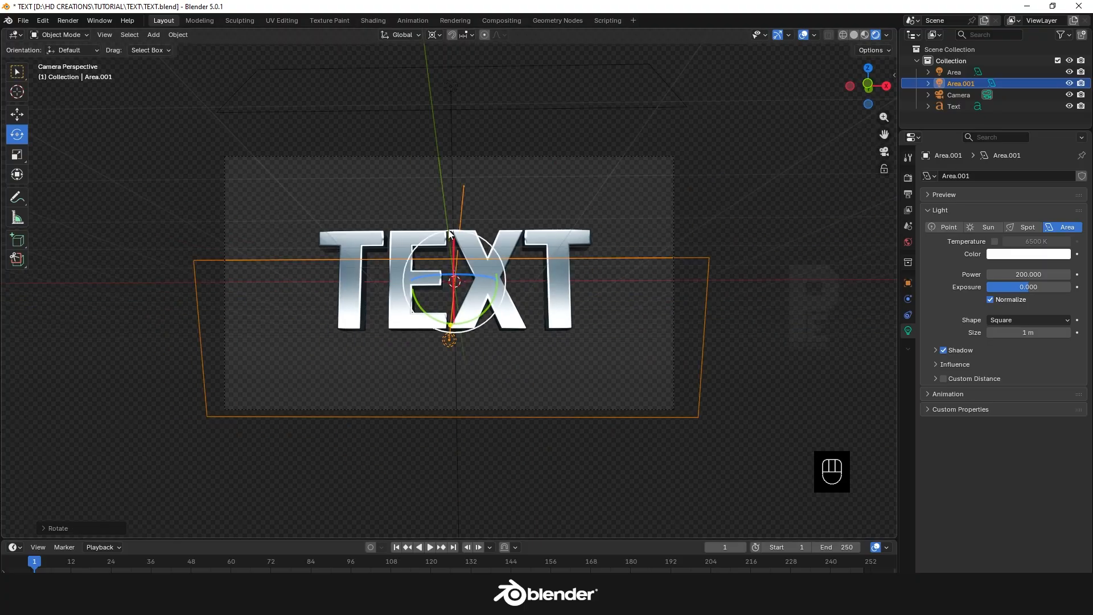
Duplicate the lower front light, rotate the copy around the 3D cursor to behind the text, and return to camera view
{"action": "middle_click_drag", "start_coordinate": [733, 258], "coordinate": [359, 353]}
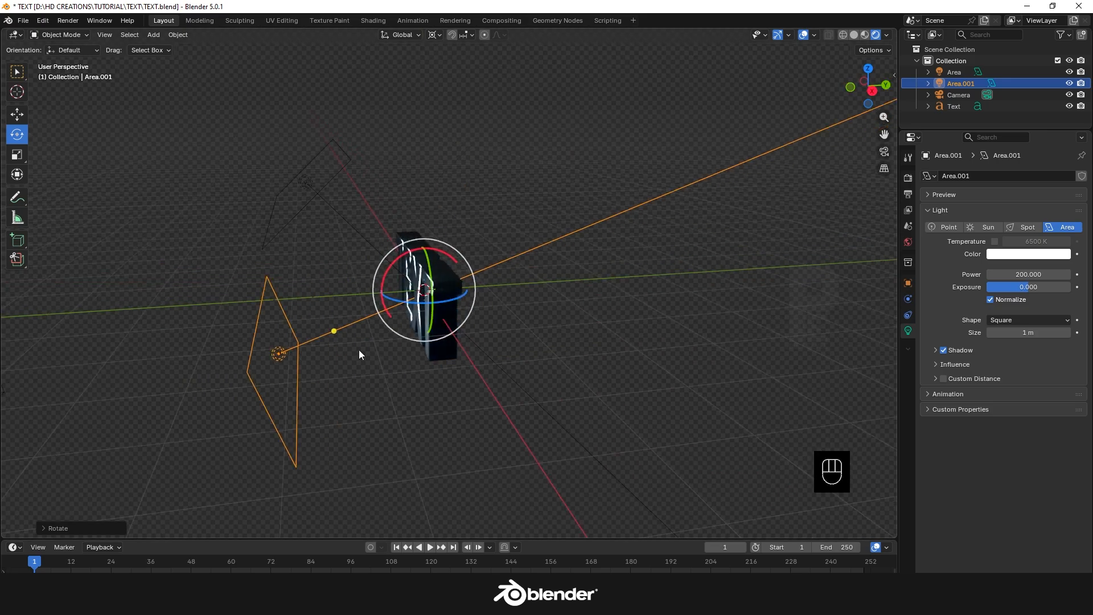
{"action": "key", "text": "shift+d"}
{"action": "right_click", "coordinate": [353, 359]}
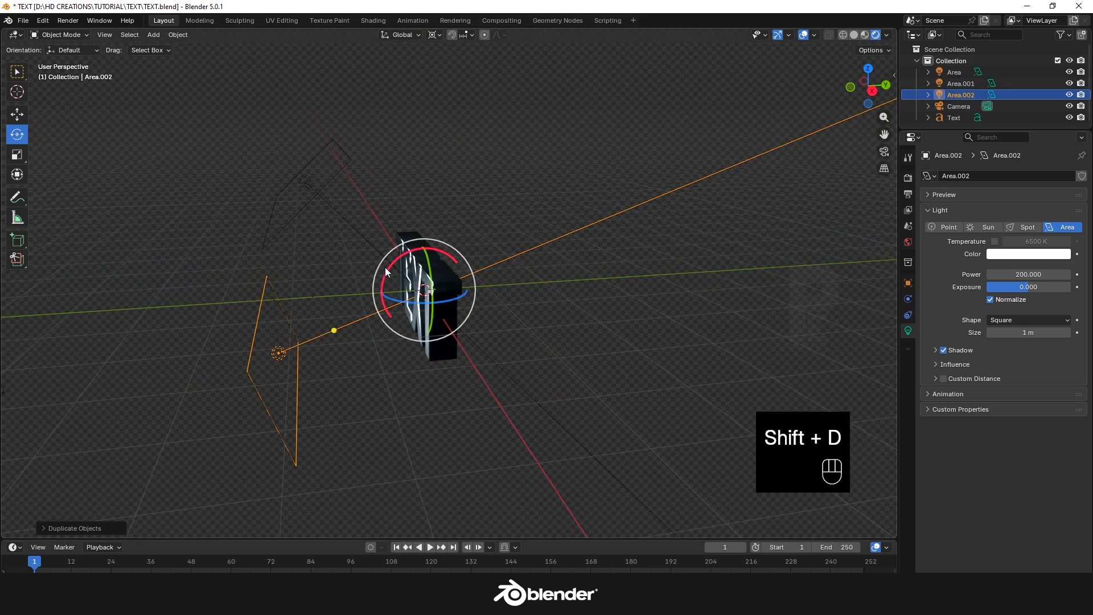
{"action": "left_click_drag", "start_coordinate": [385, 268], "coordinate": [548, 410]}
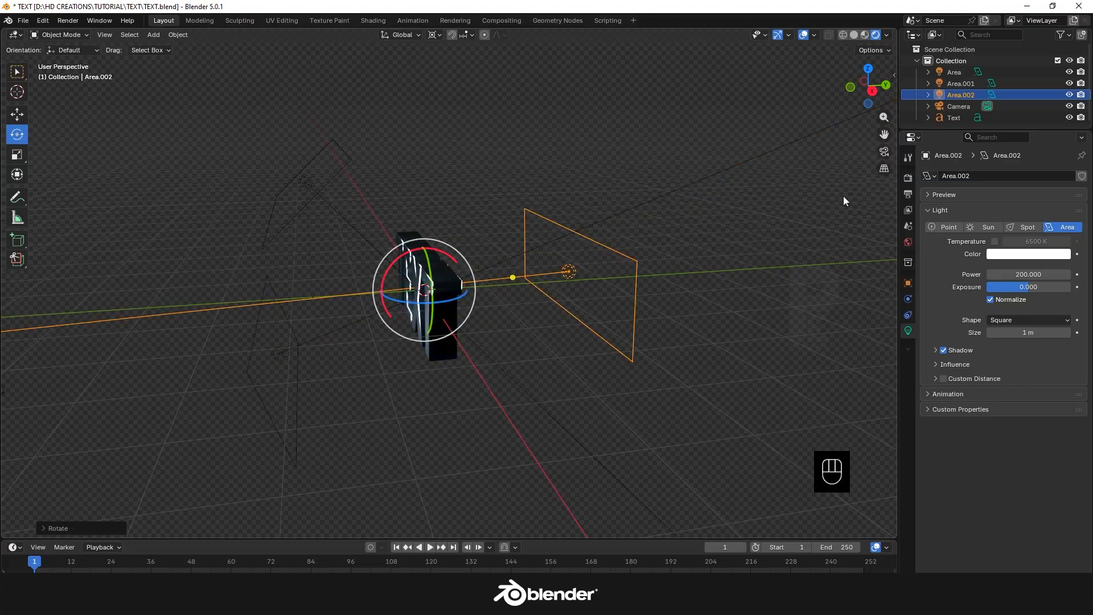
{"action": "left_click", "coordinate": [884, 152]}
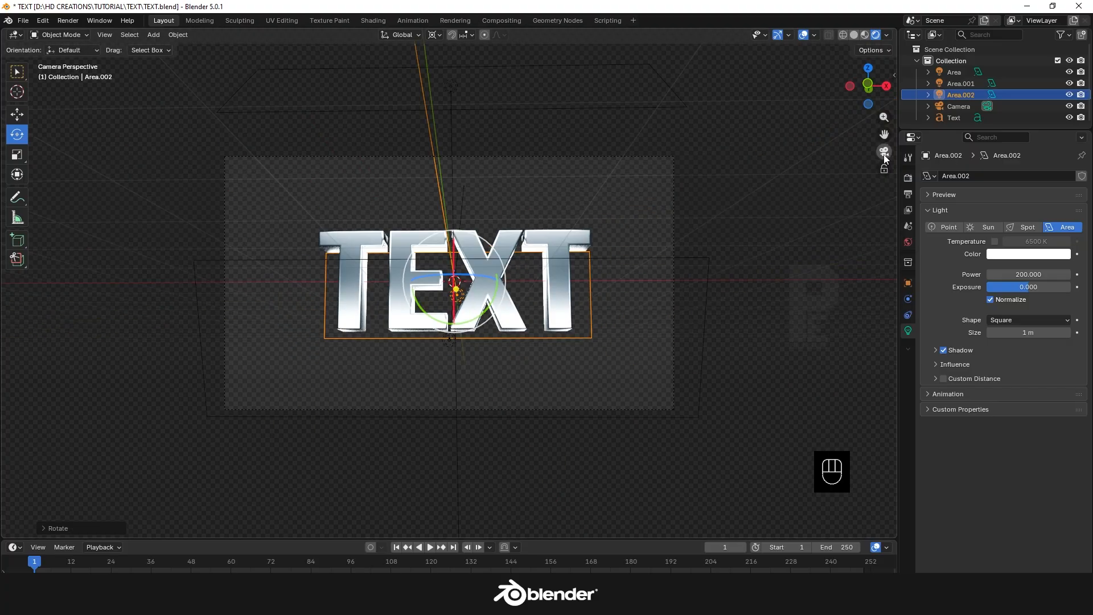
Set the power of the area light behind the text to 50
{"action": "left_click", "coordinate": [1023, 273]}
{"action": "type", "text": "50"}
{"action": "key", "text": "Return"}
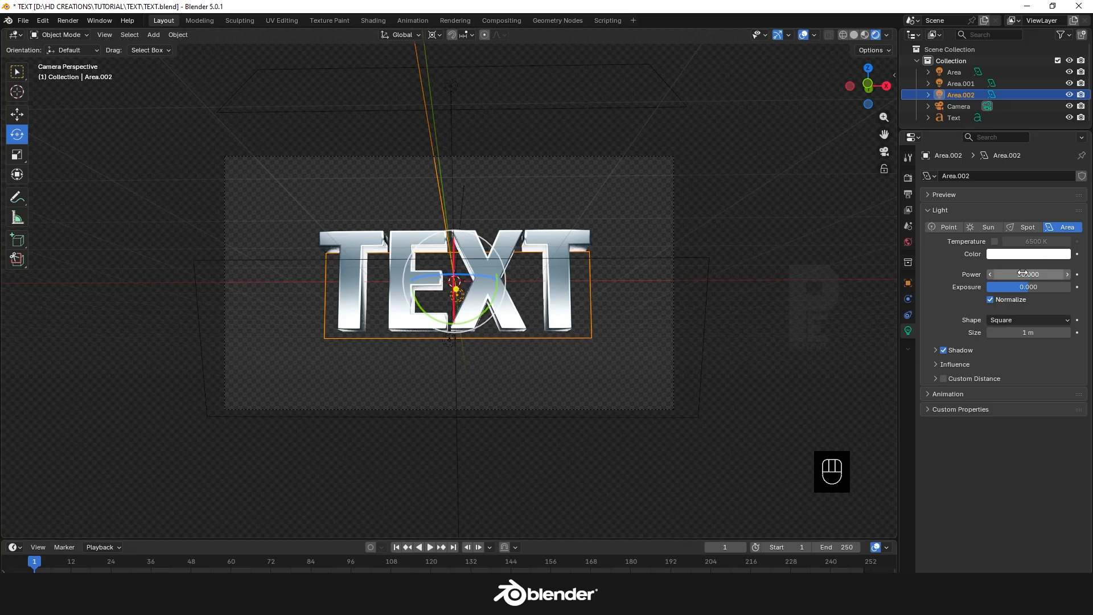
Set the power of the lower front area light to 100
{"action": "left_click", "coordinate": [649, 411]}
{"action": "left_click", "coordinate": [638, 416]}
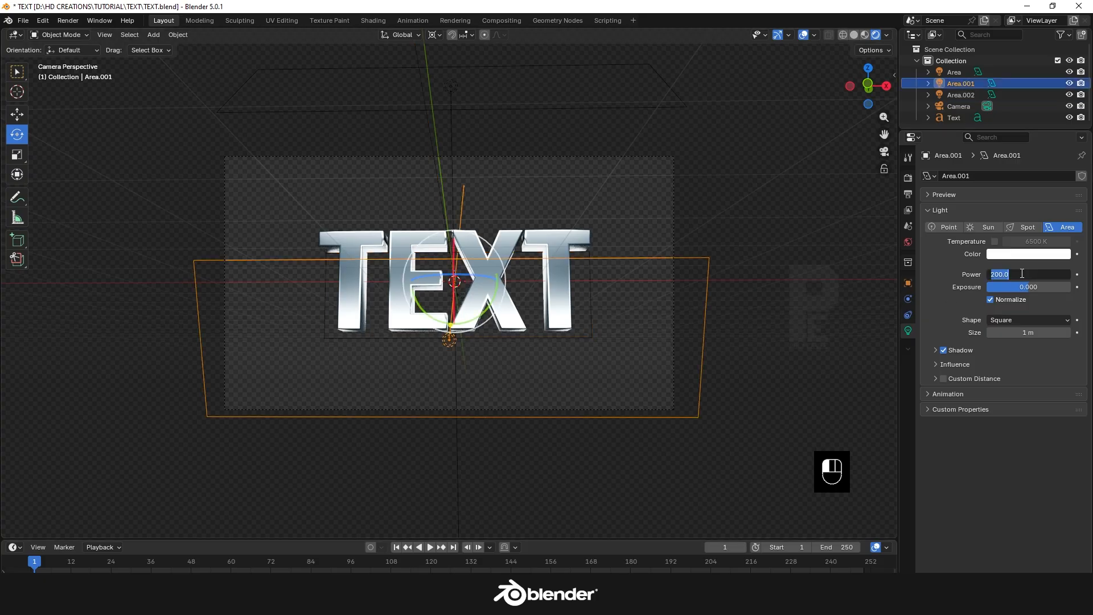
{"action": "key", "text": "KP_0"}
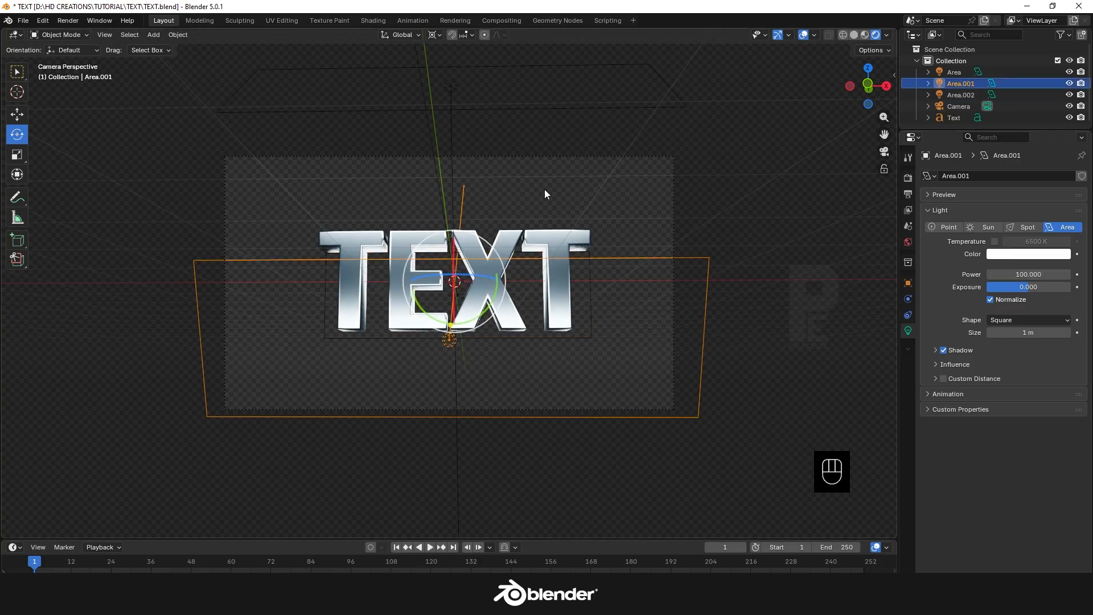
Set the power of the upper area light to 100
{"action": "left_click", "coordinate": [495, 111]}
{"action": "type", "text": "100"}
{"action": "key", "text": "Return"}
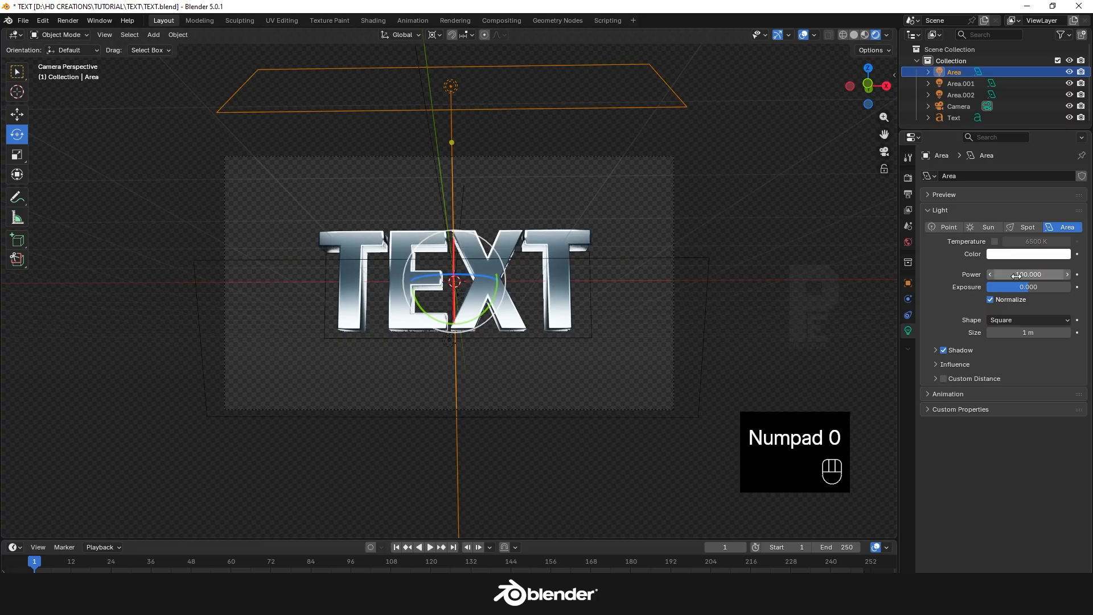
Set the power of the area light behind the text to 20
{"action": "left_click", "coordinate": [796, 267]}
{"action": "left_click", "coordinate": [593, 274]}
{"action": "left_click", "coordinate": [1023, 274]}
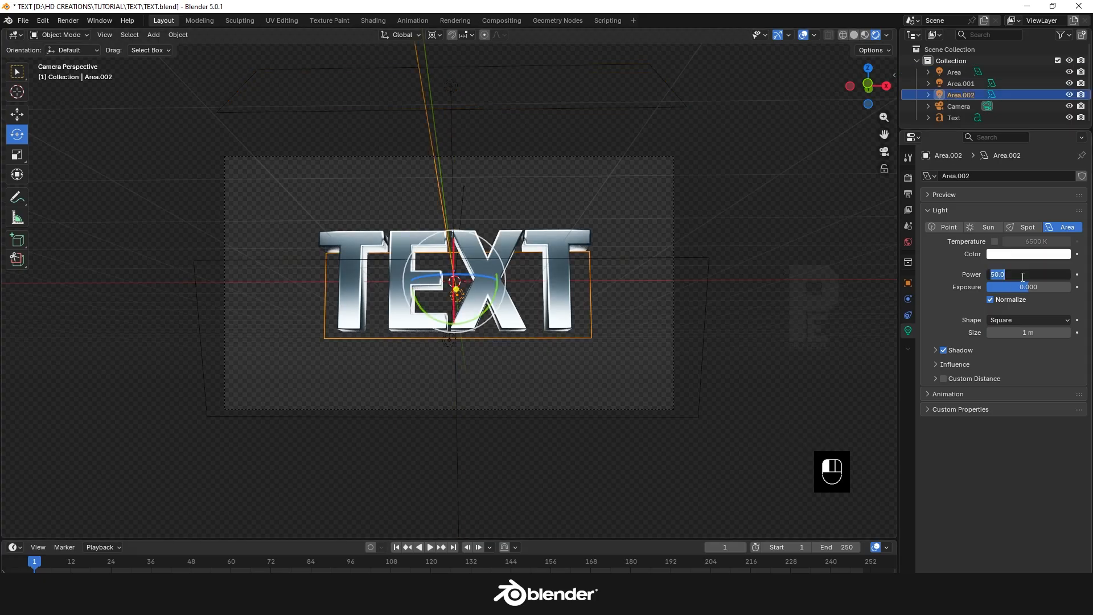
{"action": "type", "text": "20"}
{"action": "key", "text": "Return"}
Set the power of the area light above the text to 150
{"action": "left_click", "coordinate": [708, 342]}
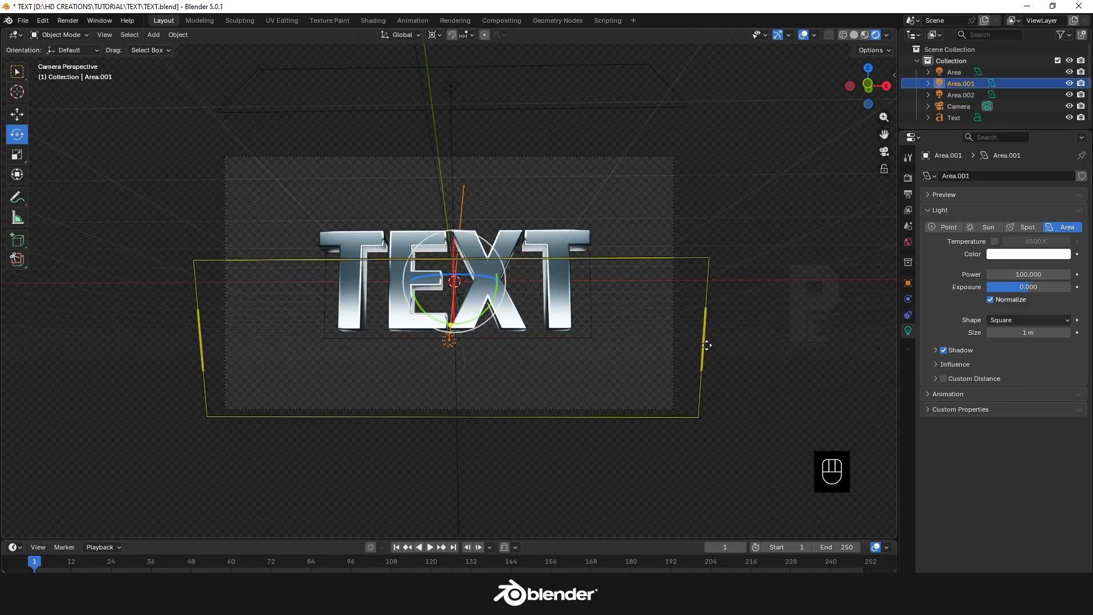
{"action": "left_click", "coordinate": [1024, 274]}
{"action": "left_click", "coordinate": [567, 110]}
{"action": "left_click", "coordinate": [561, 108]}
{"action": "left_click", "coordinate": [1029, 273]}
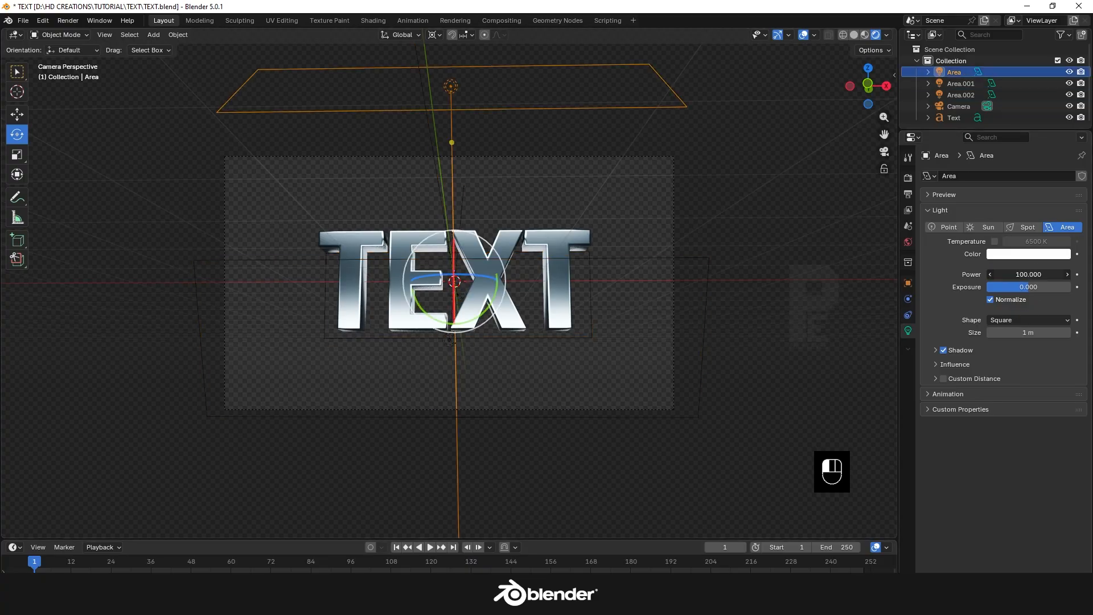
{"action": "type", "text": "150"}
{"action": "key", "text": "Return"}
Set the bevel depth of the text object to 0 m
{"action": "middle_click_drag", "start_coordinate": [767, 330], "coordinate": [359, 271]}
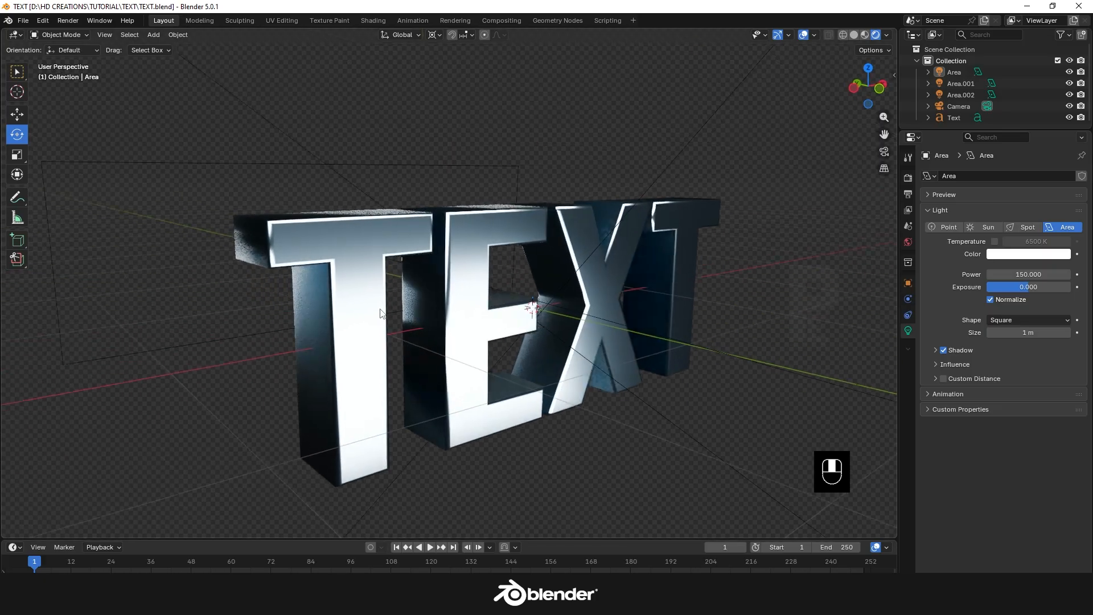
{"action": "left_click", "coordinate": [354, 268]}
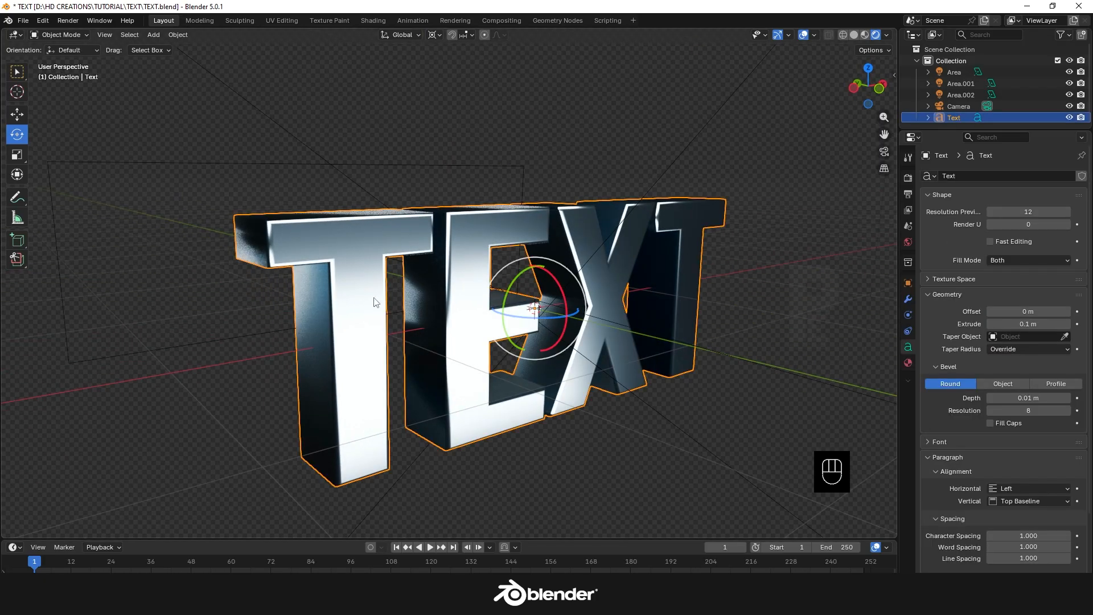
{"action": "left_click", "coordinate": [1025, 398]}
{"action": "type", "text": "0"}
{"action": "key", "text": "Return"}
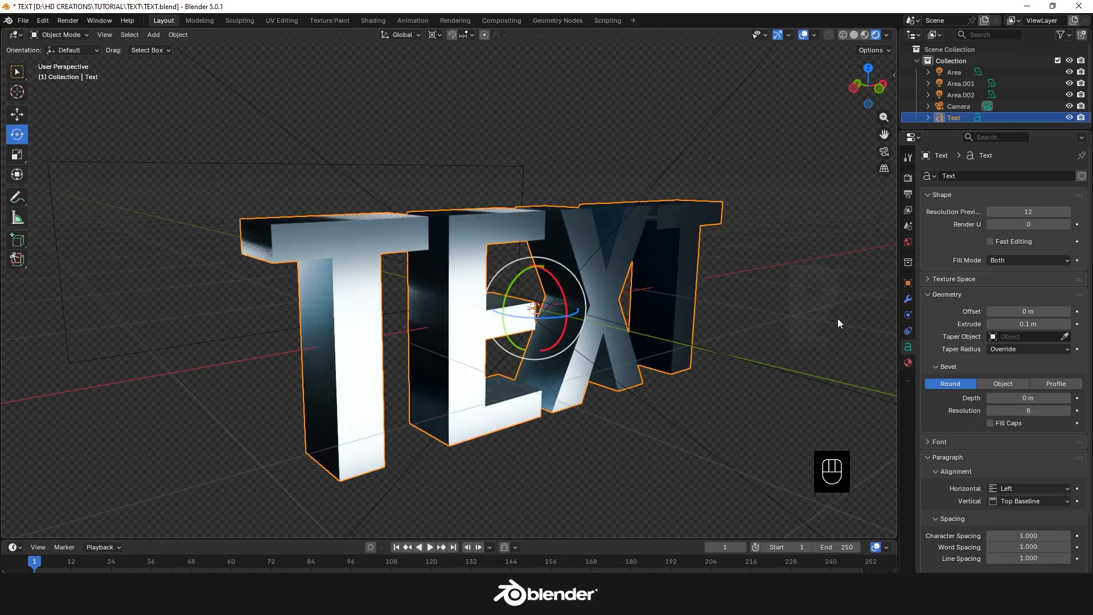
Duplicate the text object and leave the copy exactly in place over the original
{"action": "left_click", "coordinate": [808, 324]}
{"action": "middle_click_drag", "start_coordinate": [808, 324], "coordinate": [758, 335]}
{"action": "left_click", "coordinate": [356, 236]}
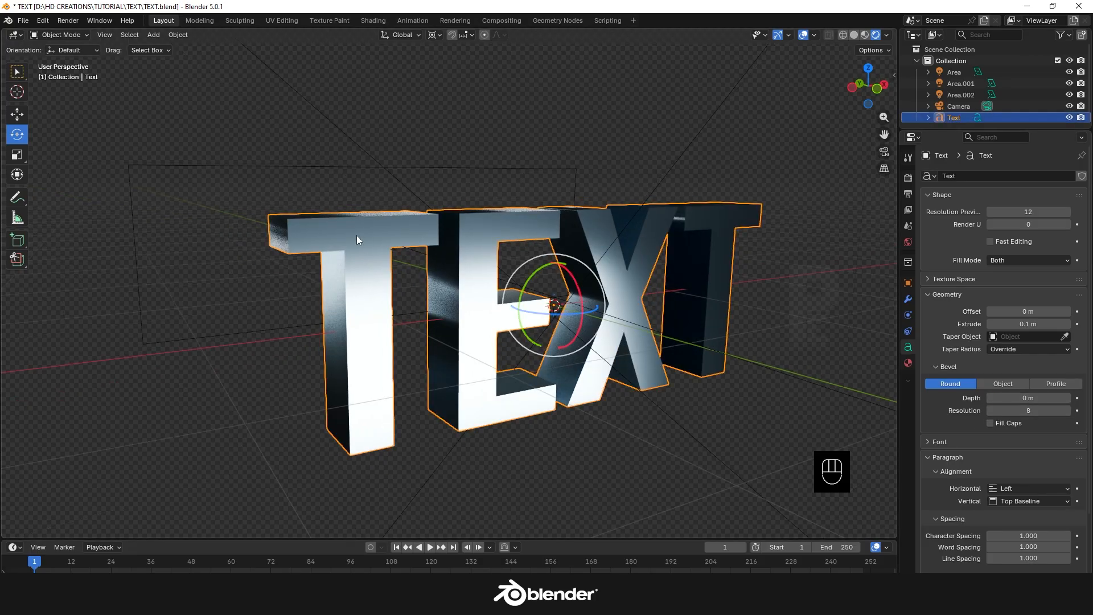
{"action": "key", "text": "shift+d"}
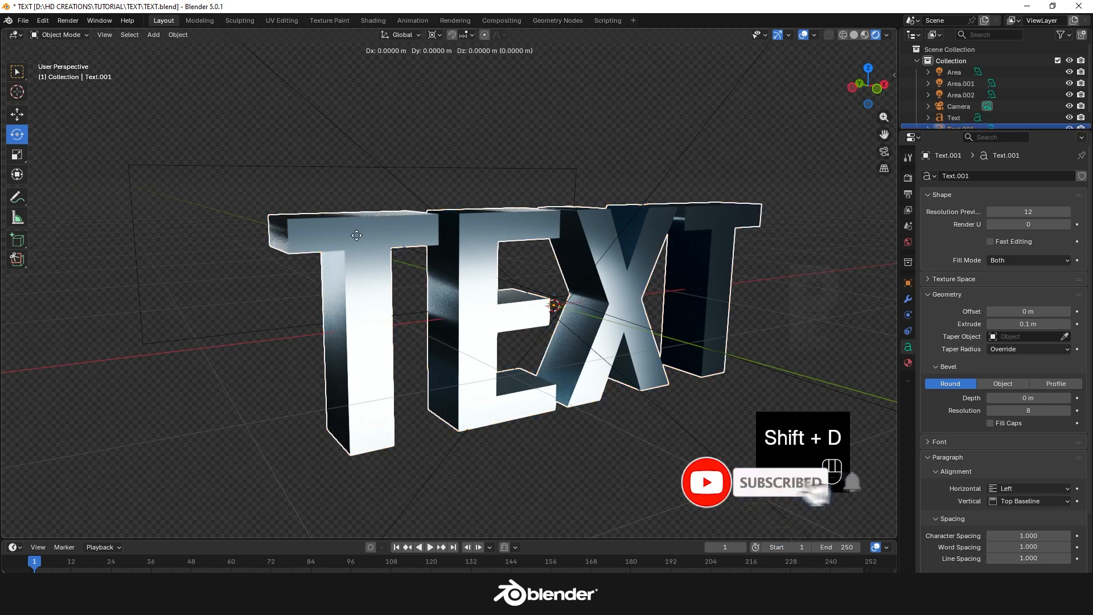
{"action": "key", "text": "Return"}
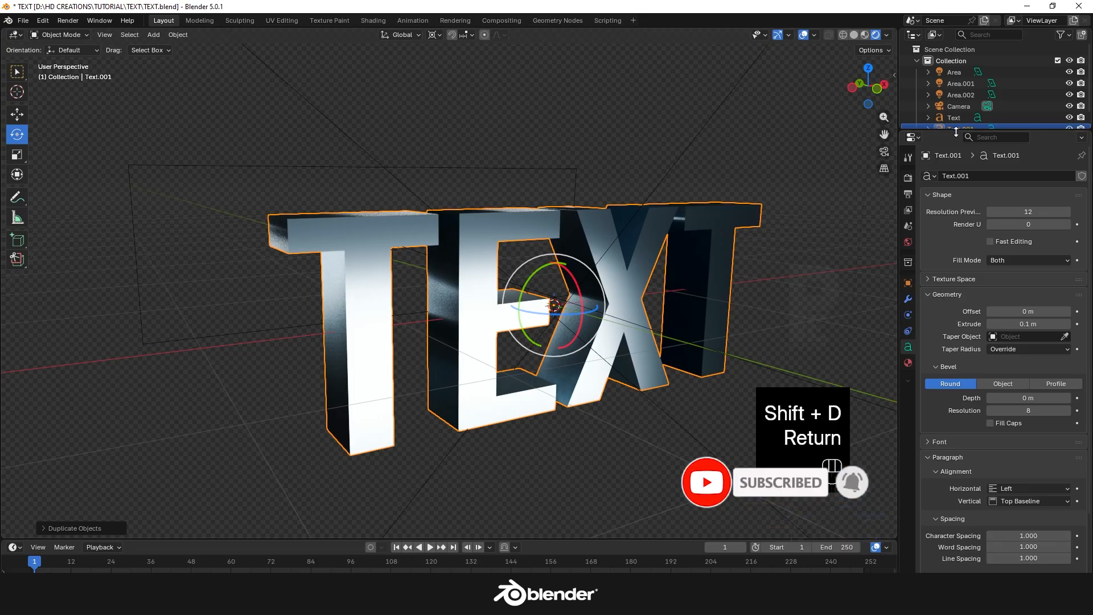
Enlarge the object list, check both text objects by toggling their visibility, and rename the duplicate as OUTLINE
{"action": "left_click_drag", "start_coordinate": [957, 132], "coordinate": [958, 216]}
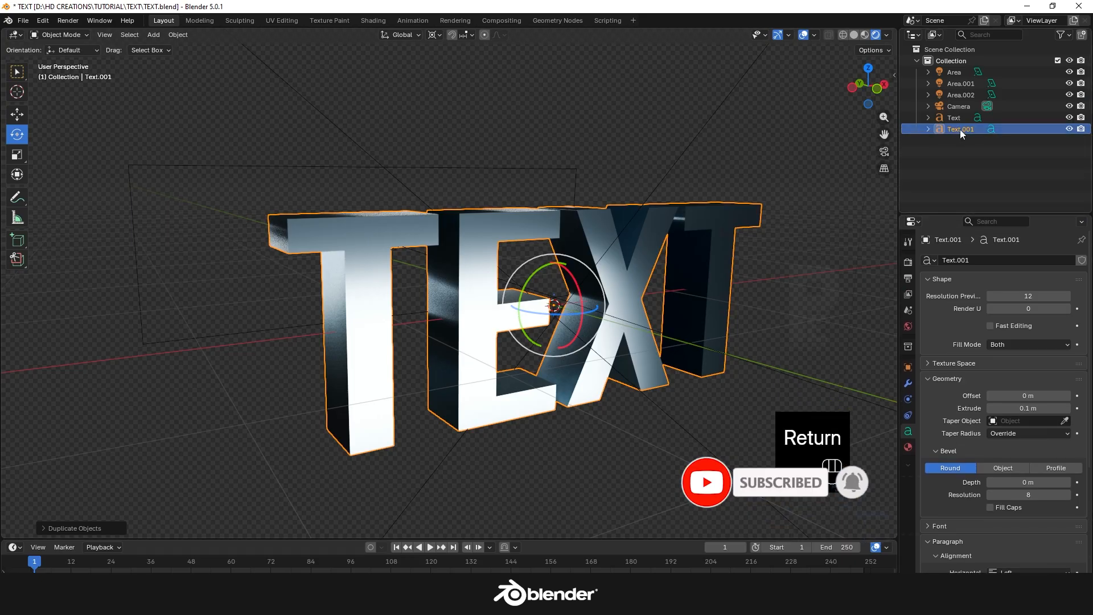
{"action": "left_click", "coordinate": [1069, 117]}
{"action": "left_click", "coordinate": [1069, 129]}
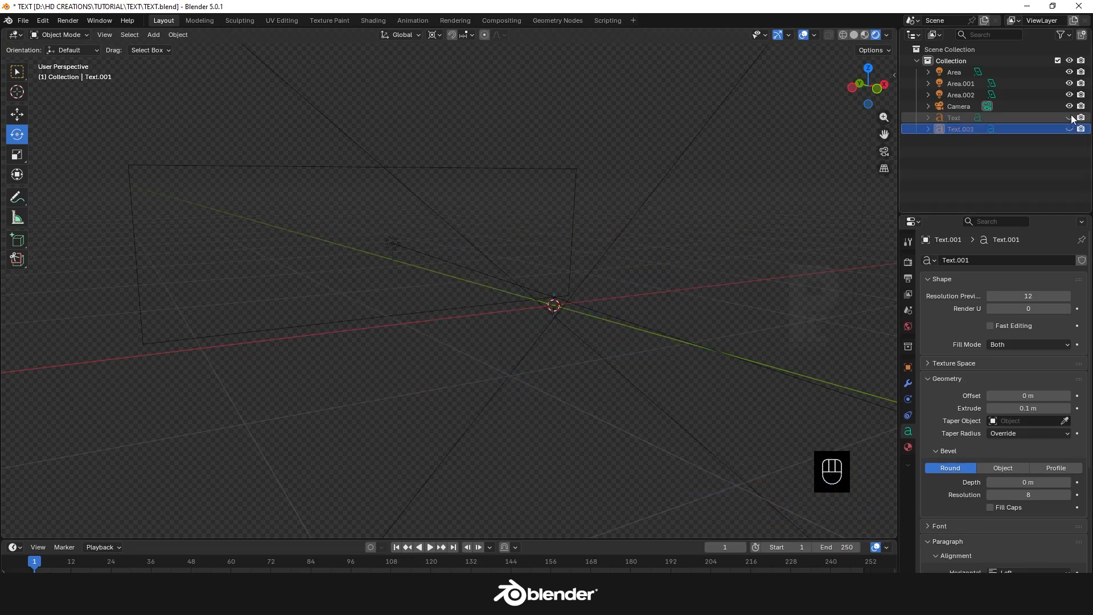
{"action": "left_click", "coordinate": [1069, 118]}
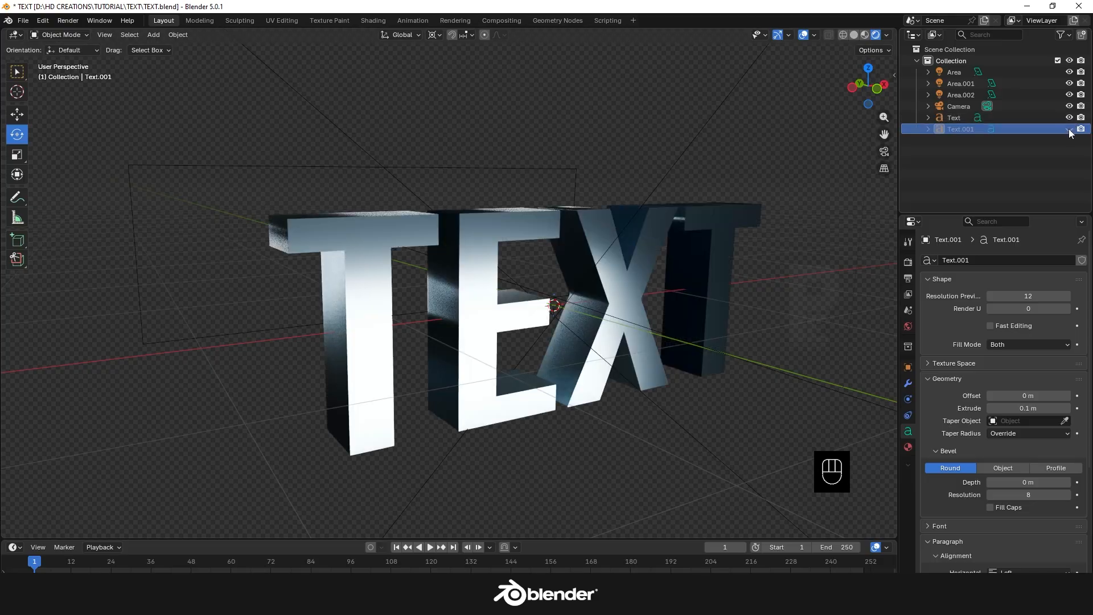
{"action": "double_click", "coordinate": [968, 128]}
{"action": "type", "text": "OU"}
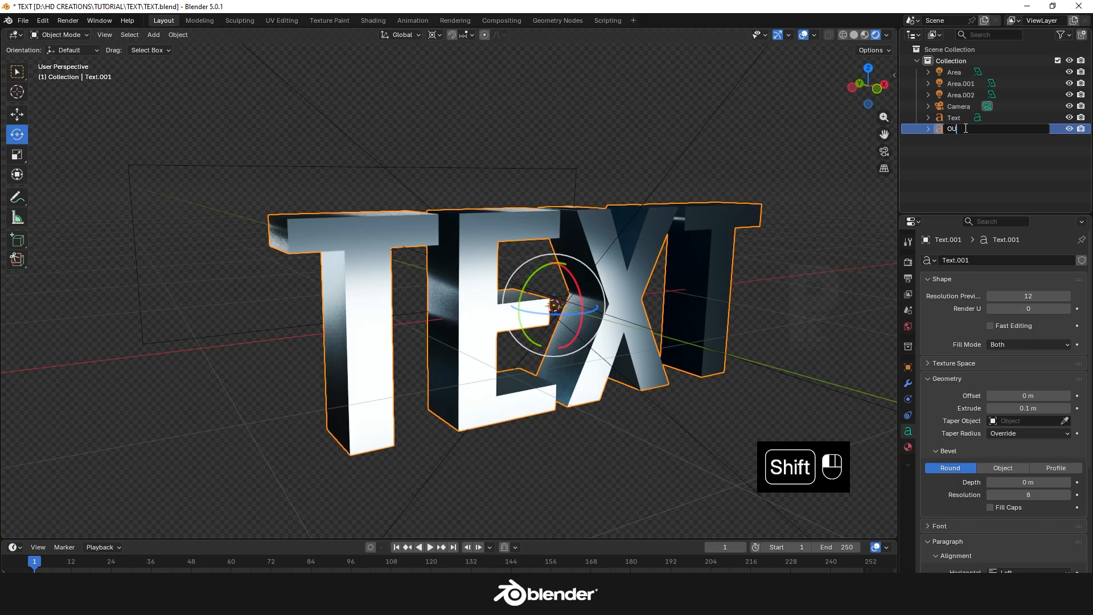
{"action": "type", "text": "TLINE"}
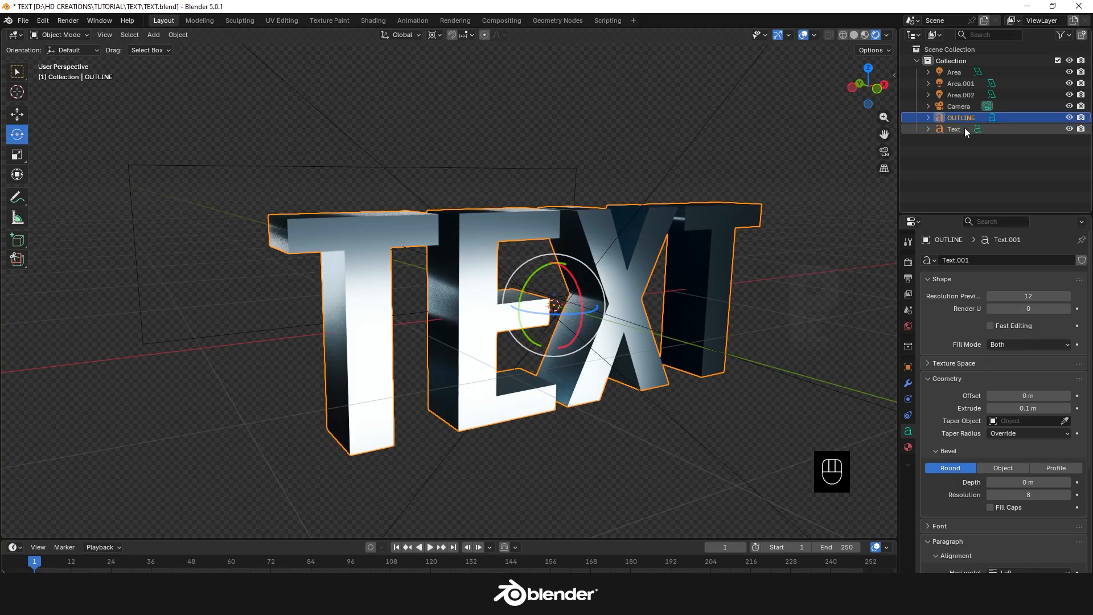
{"action": "key", "text": "Return"}
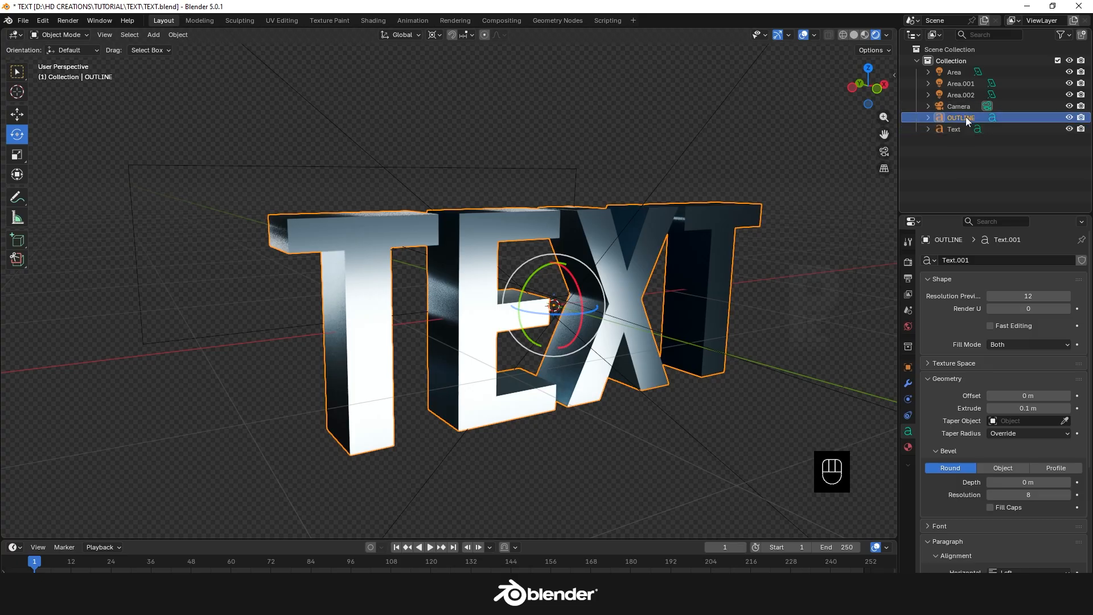
Set the OUTLINE text's fill mode to None and its bevel depth to 0.01 m
{"action": "left_click", "coordinate": [1012, 342]}
{"action": "left_click", "coordinate": [1003, 359]}
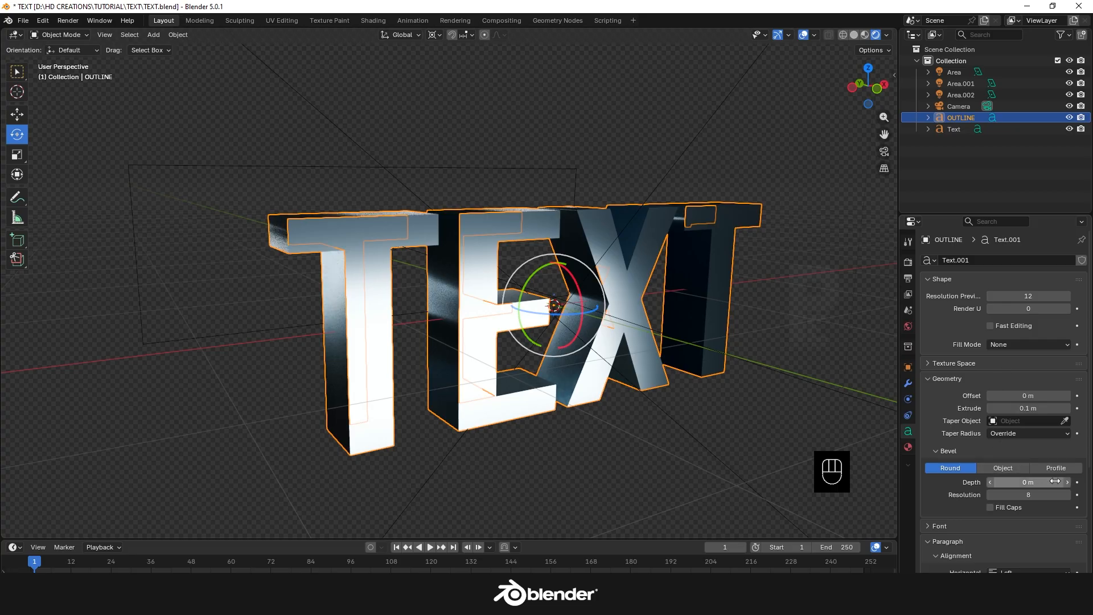
{"action": "left_click_drag", "start_coordinate": [1055, 482], "coordinate": [1062, 481]}
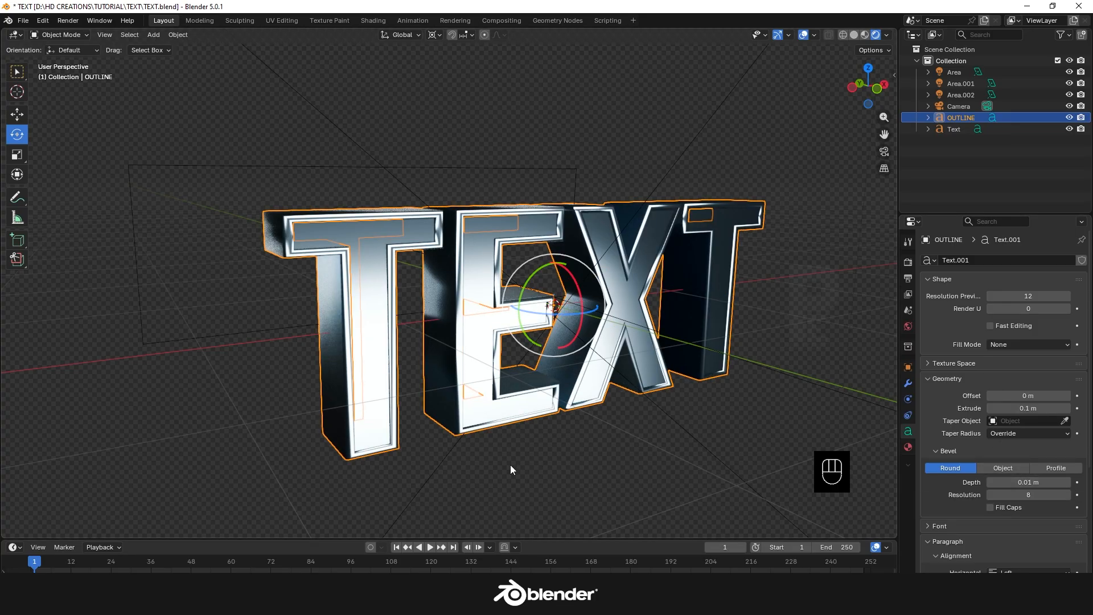
{"action": "mouse_move", "coordinate": [510, 465]}
{"action": "middle_mouse_down"}
{"action": "mouse_move", "coordinate": [613, 455]}
{"action": "mouse_move", "coordinate": [495, 459]}
{"action": "middle_mouse_up"}
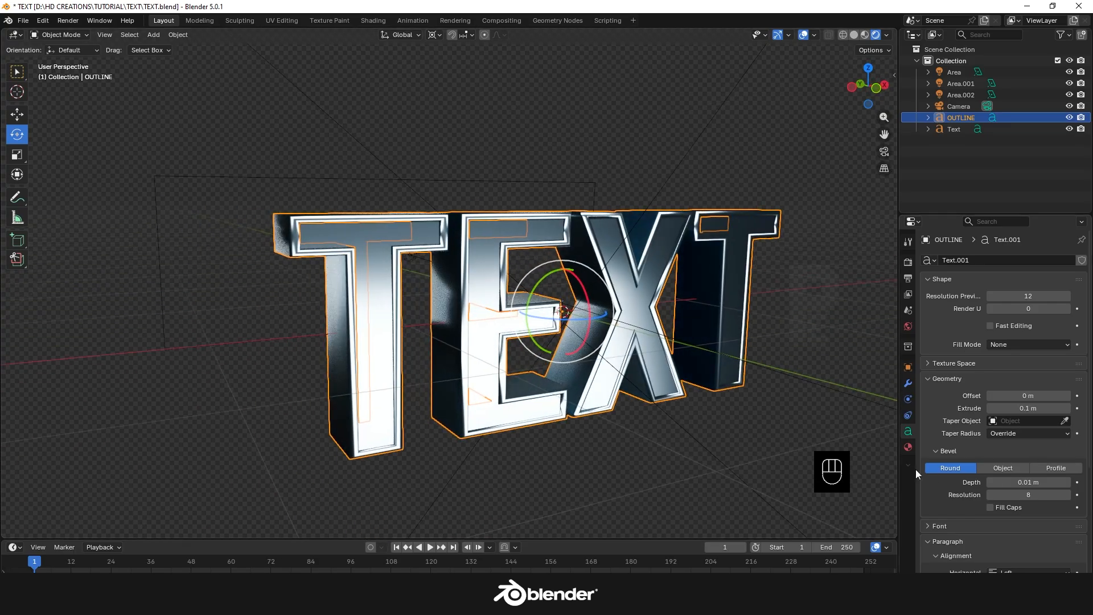
Give OUTLINE its own copy of the metallic material and change its base color to orange, hex #E77000FF
{"action": "left_click", "coordinate": [908, 446]}
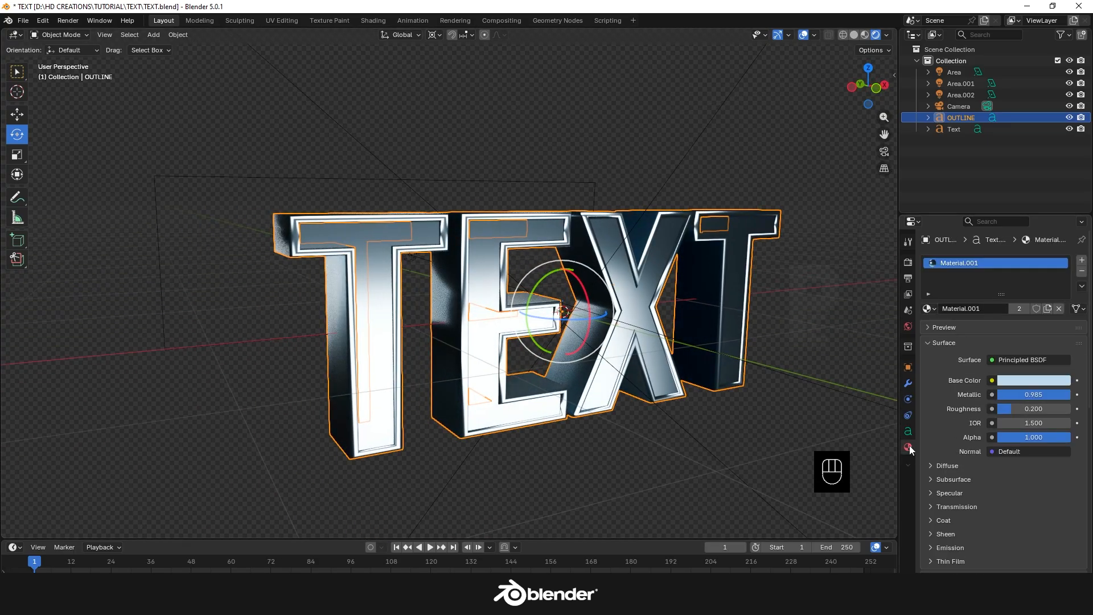
{"action": "left_click", "coordinate": [1014, 308]}
{"action": "left_click", "coordinate": [1043, 381]}
{"action": "left_click_drag", "start_coordinate": [1001, 253], "coordinate": [987, 266]}
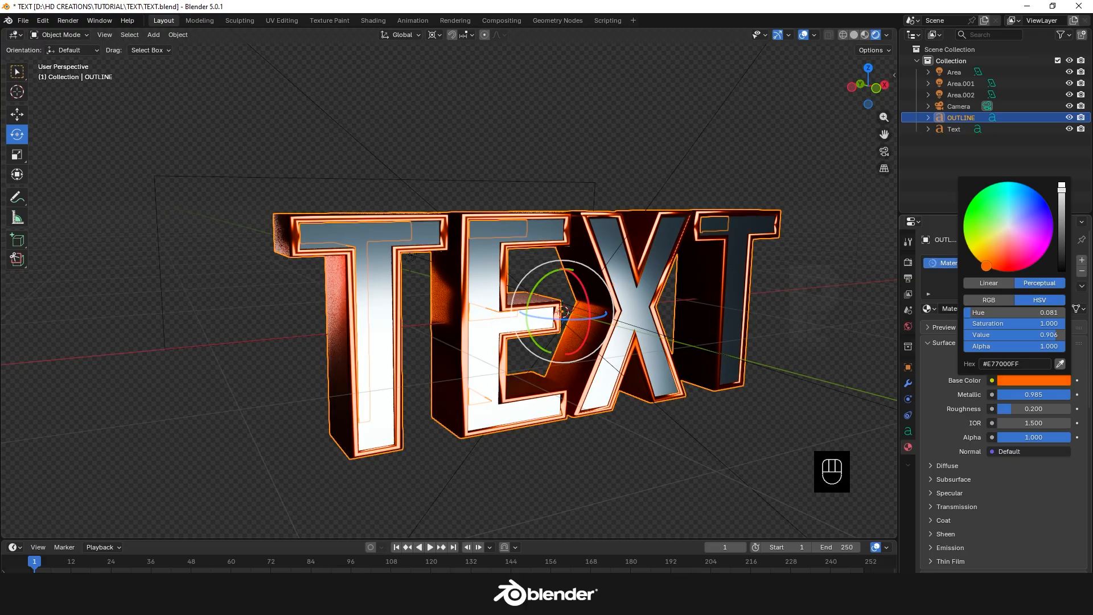
{"action": "left_click", "coordinate": [788, 285]}
{"action": "middle_click_drag", "start_coordinate": [788, 285], "coordinate": [718, 317]}
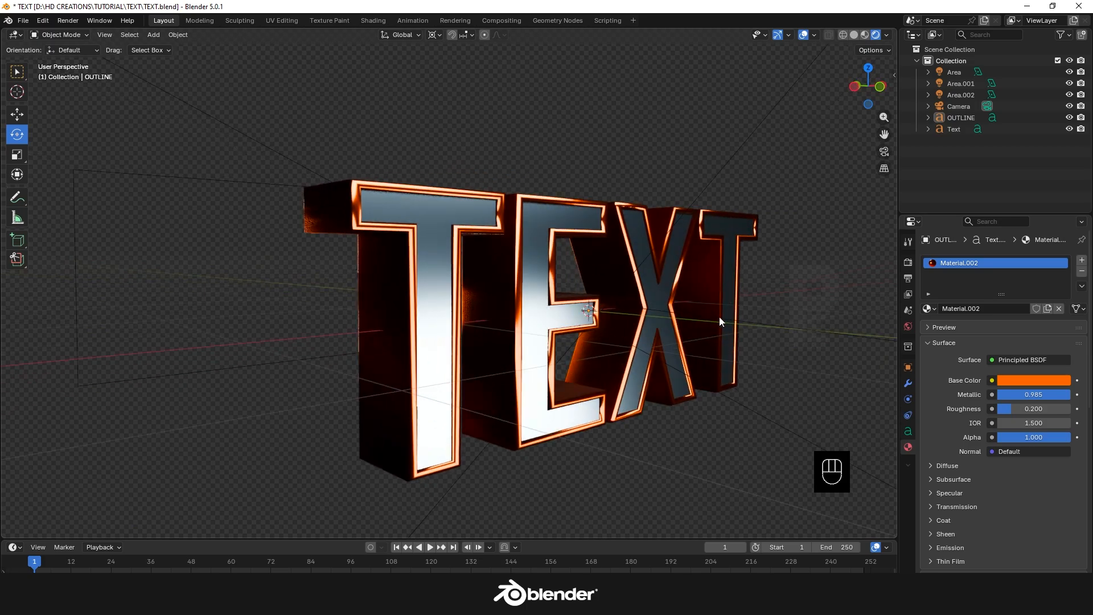
Show the selectability toggles in the object list and make the three area lights and the camera unselectable
{"action": "scroll", "coordinate": [620, 339], "scroll_direction": "up", "scroll_amount": 4}
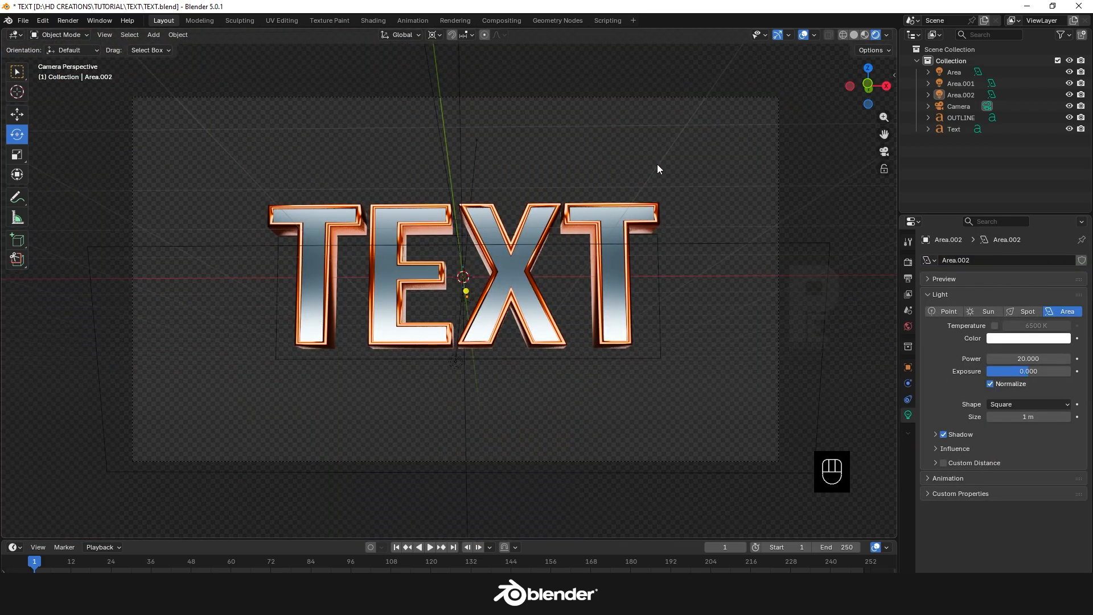
{"action": "scroll", "coordinate": [657, 164], "scroll_direction": "down", "scroll_amount": 1}
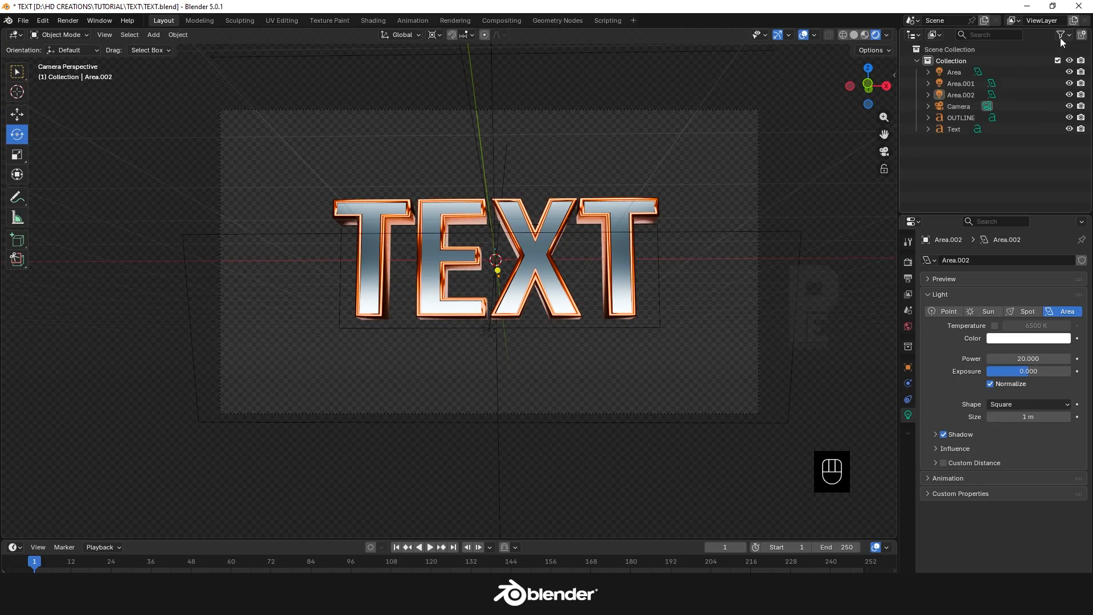
{"action": "left_click", "coordinate": [1062, 36]}
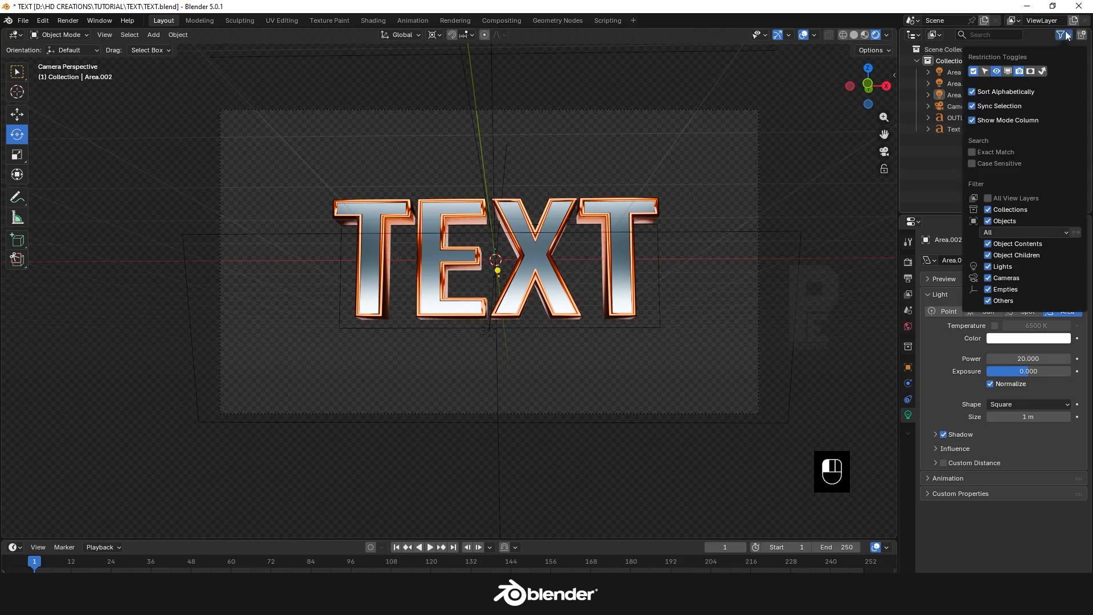
{"action": "left_click", "coordinate": [939, 169]}
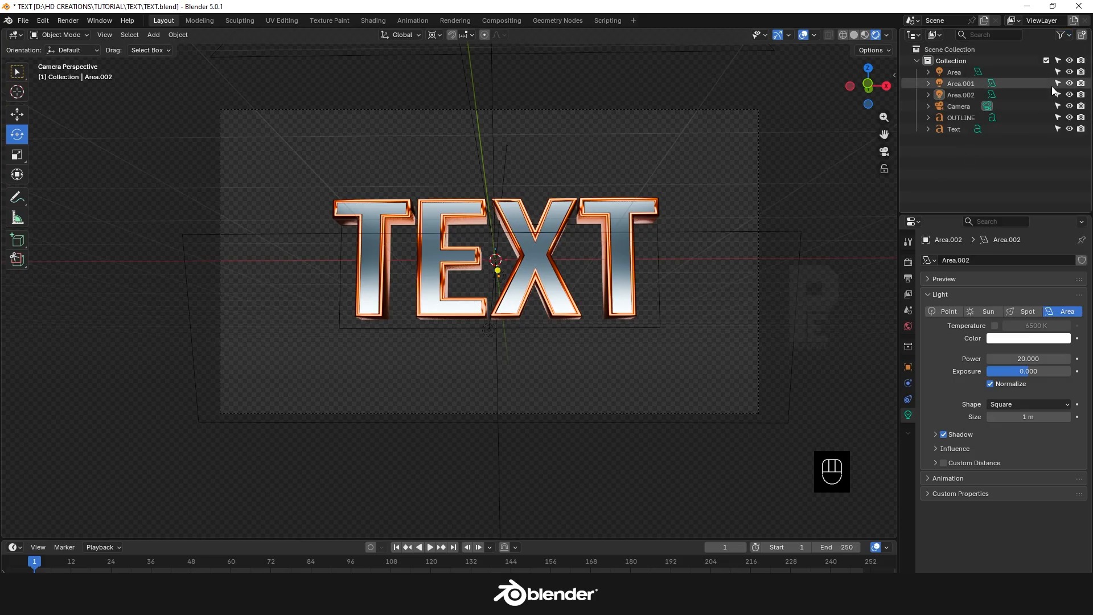
{"action": "left_click", "coordinate": [1057, 72]}
{"action": "left_click", "coordinate": [1057, 83]}
{"action": "left_click_drag", "start_coordinate": [1057, 95], "coordinate": [1058, 106]}
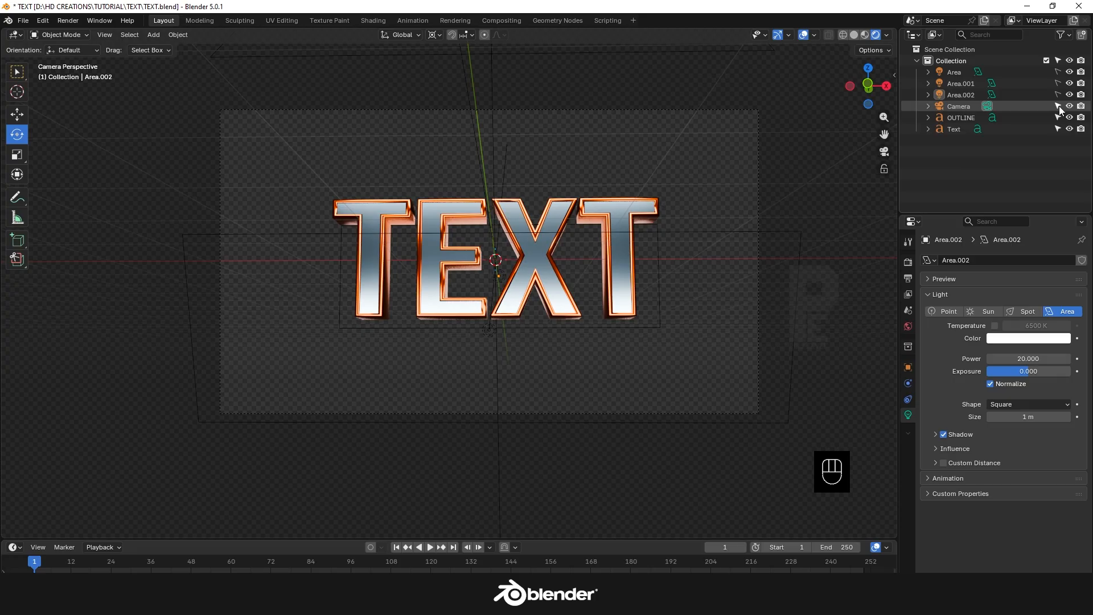
Convert both the Text and OUTLINE objects to meshes and save the file
{"action": "left_click", "coordinate": [418, 250]}
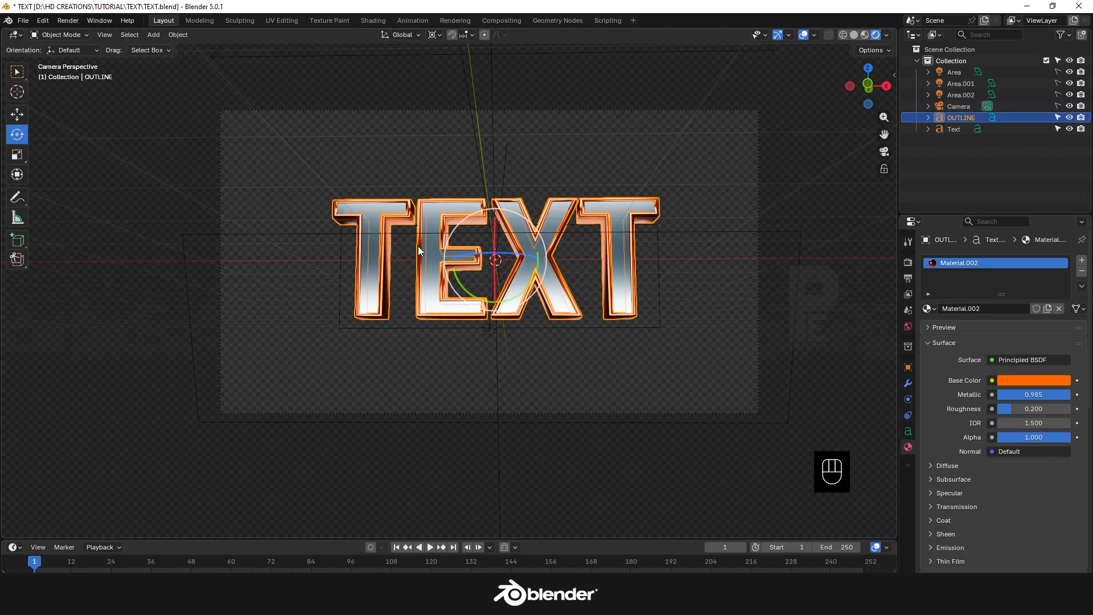
{"action": "left_click_drag", "start_coordinate": [337, 179], "coordinate": [373, 272]}
{"action": "right_click", "coordinate": [361, 210]}
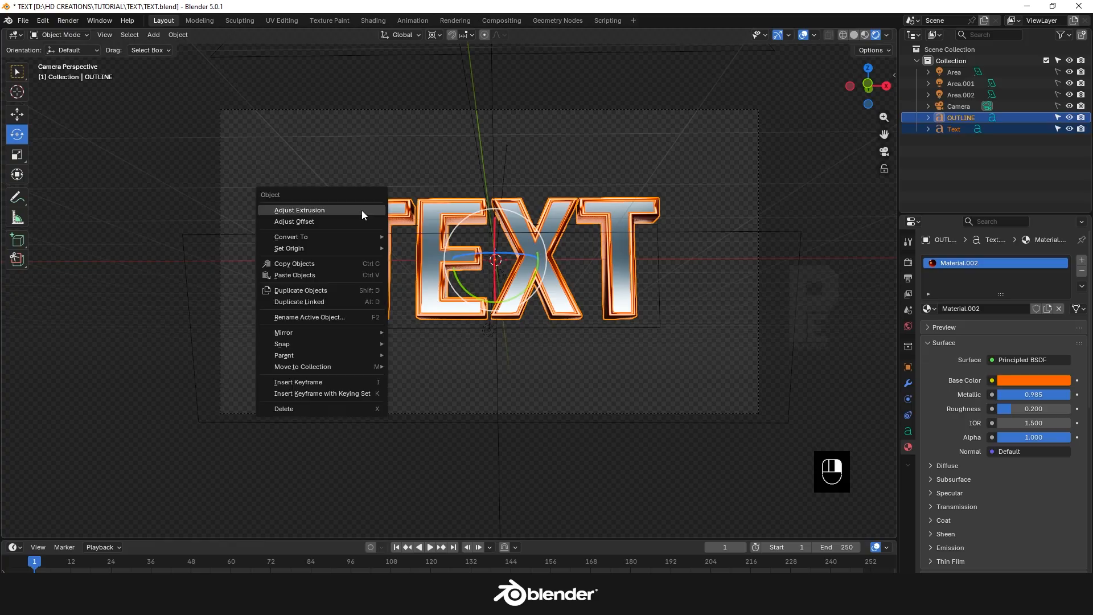
{"action": "mouse_move", "coordinate": [337, 236]}
{"action": "left_click", "coordinate": [425, 237]}
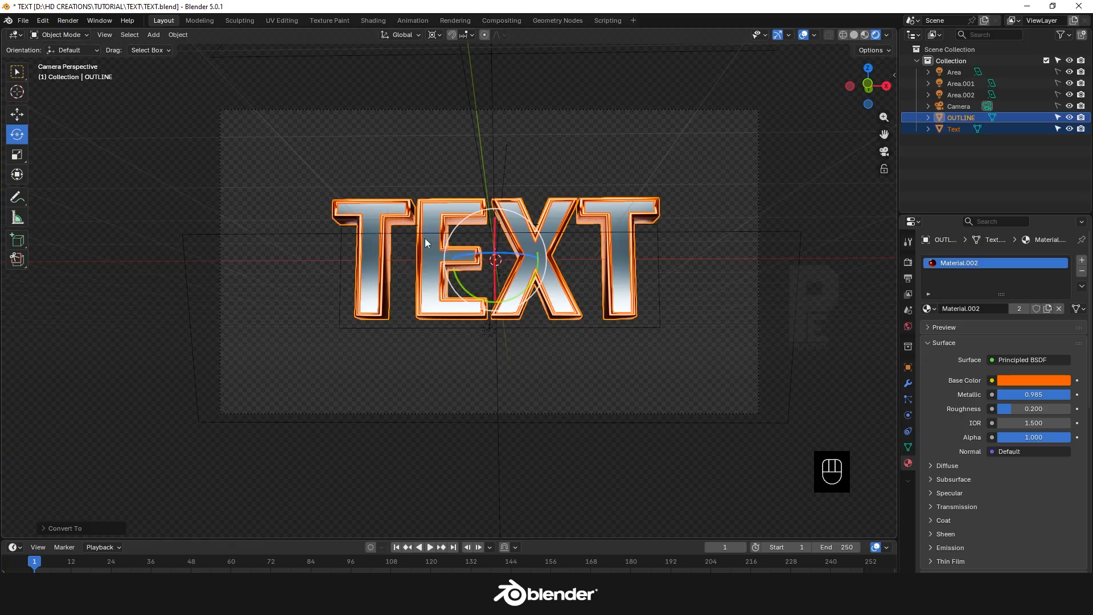
{"action": "key", "text": "ctrl+s"}
Separate the whole Text mesh into individual objects by loose parts and return to Object Mode
{"action": "scroll", "coordinate": [371, 199], "scroll_direction": "up", "scroll_amount": 3}
{"action": "left_click", "coordinate": [368, 184]}
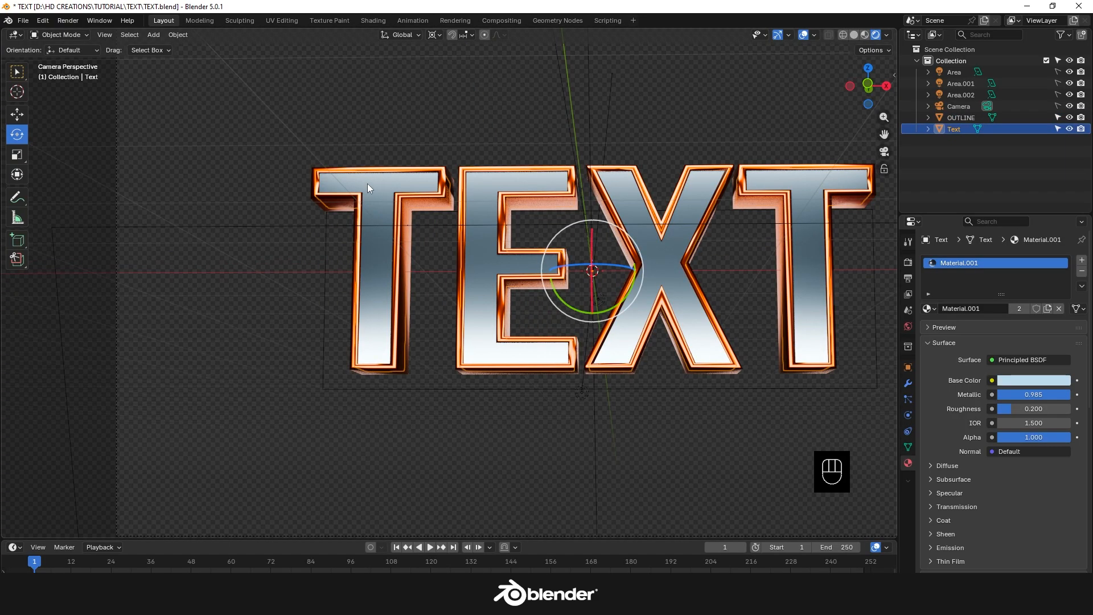
{"action": "key", "text": "Tab"}
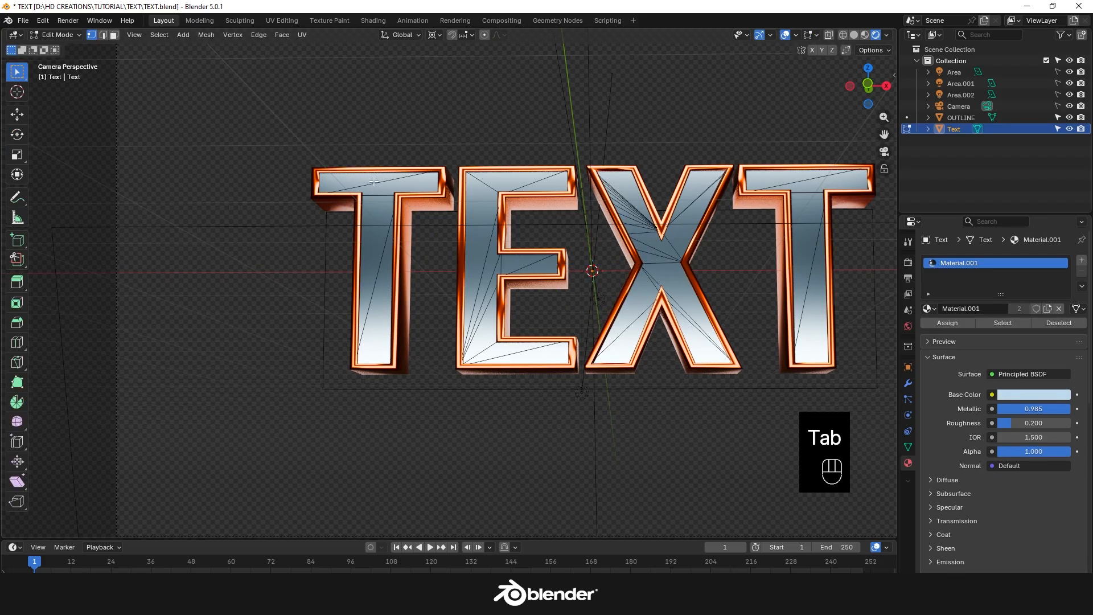
{"action": "key", "text": "a"}
{"action": "key", "text": "p"}
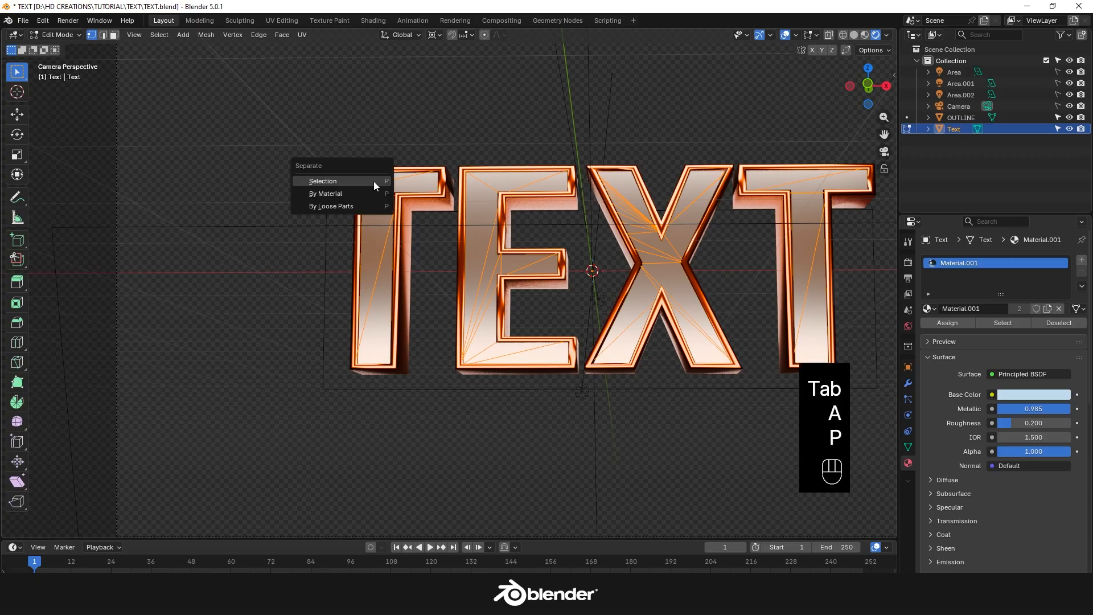
{"action": "left_click", "coordinate": [361, 203]}
{"action": "key", "text": "Tab"}
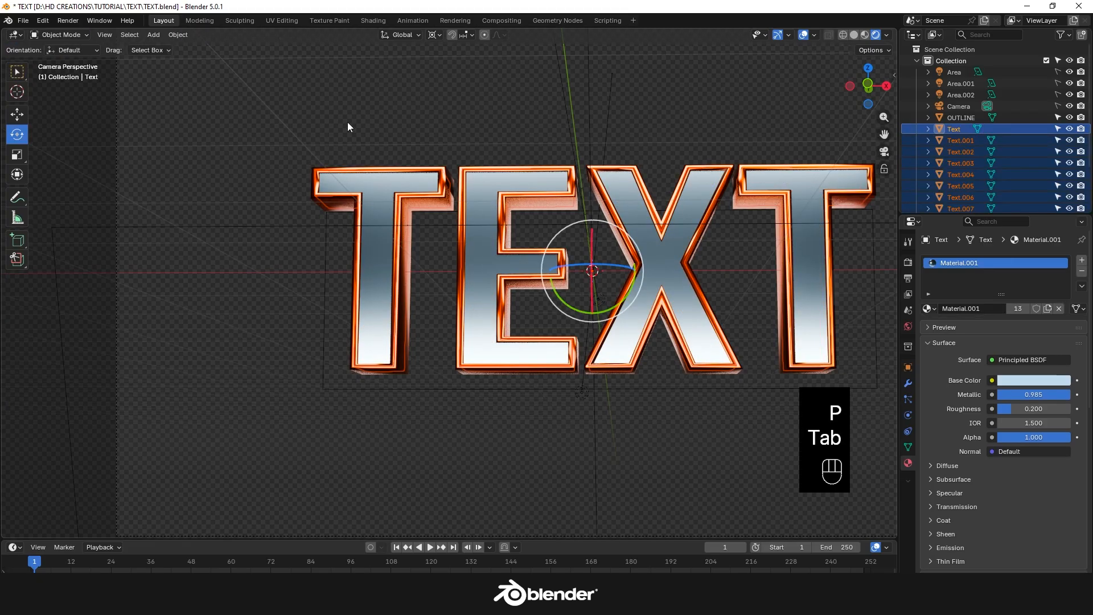
Separate the whole OUTLINE mesh into individual objects by loose parts and return to Object Mode
{"action": "left_click", "coordinate": [347, 122]}
{"action": "left_click", "coordinate": [342, 164]}
{"action": "key", "text": "Tab"}
{"action": "key", "text": "a"}
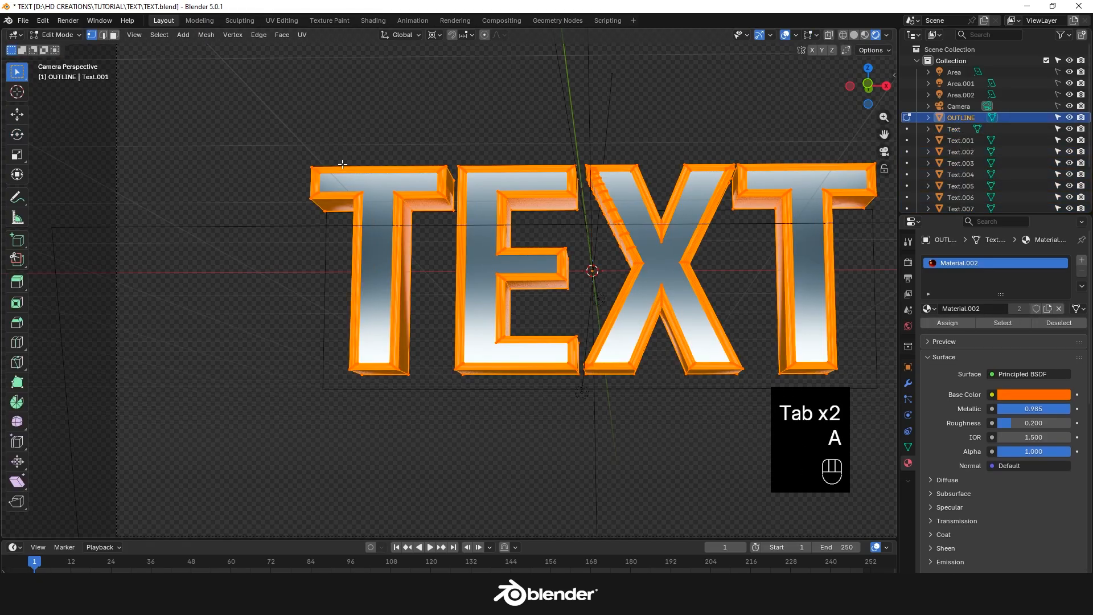
{"action": "key", "text": "p"}
{"action": "left_click", "coordinate": [342, 164]}
{"action": "key", "text": "Tab"}
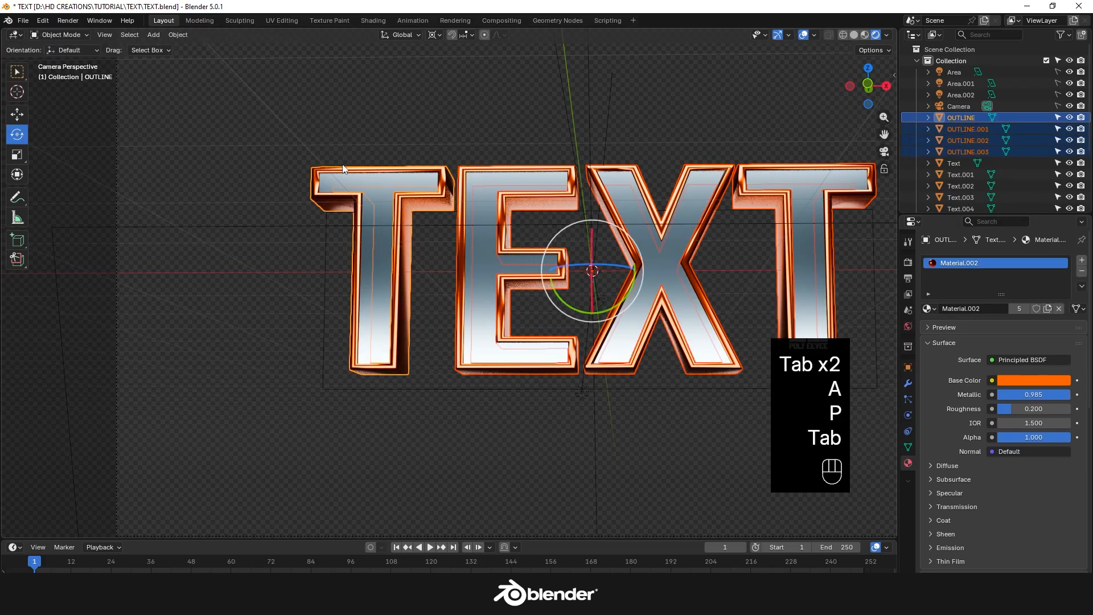
Show the scene in solid shading with X-ray from the front, and join the first T's pieces and outline into one object
{"action": "left_click", "coordinate": [852, 35]}
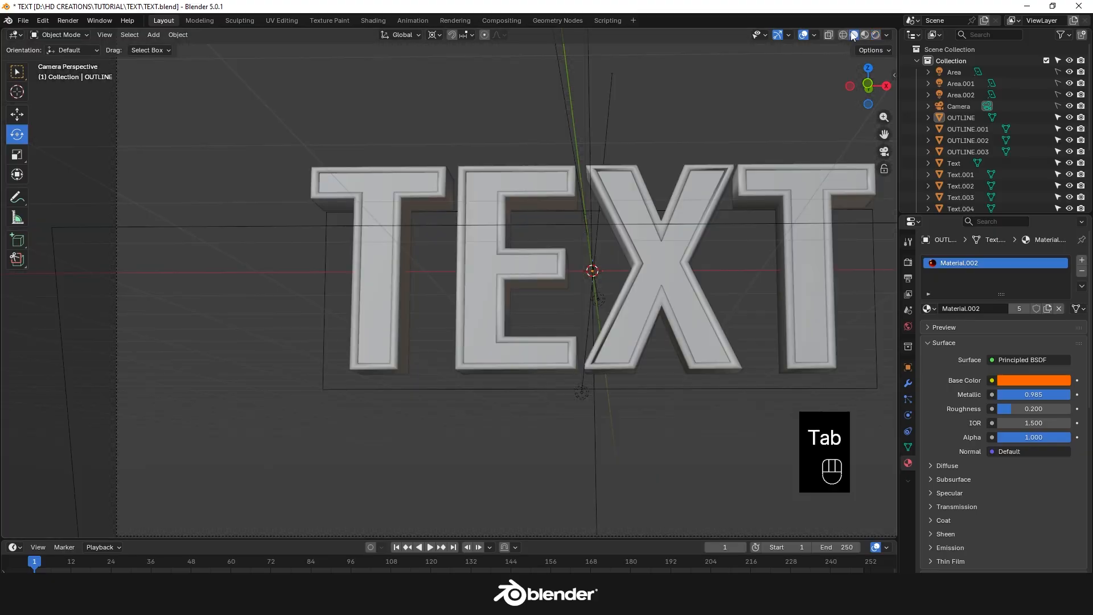
{"action": "key", "text": "KP_1"}
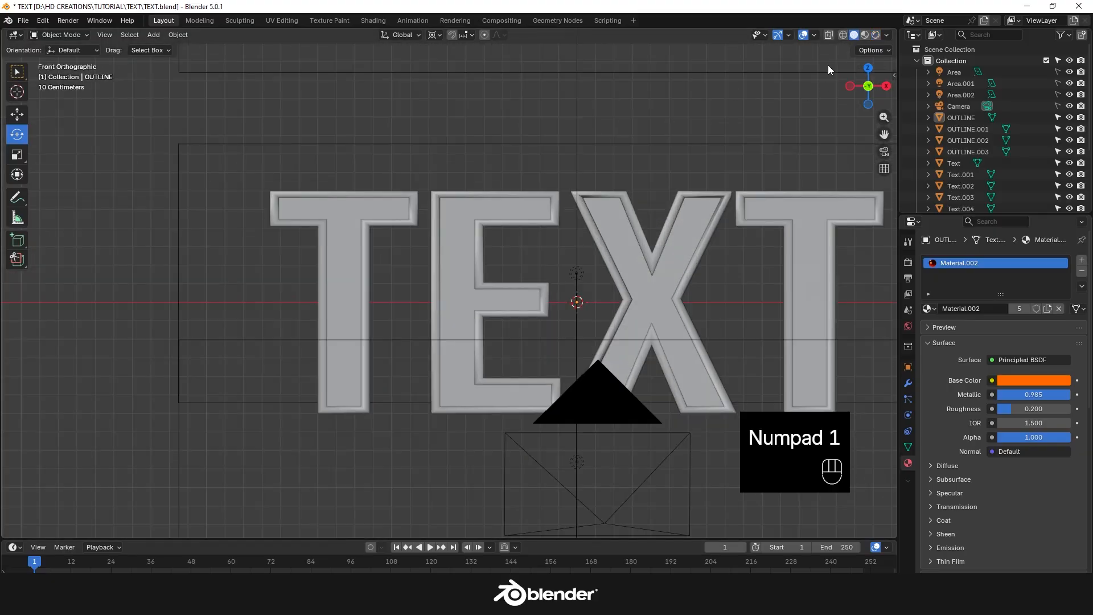
{"action": "left_click", "coordinate": [830, 35]}
{"action": "left_click_drag", "start_coordinate": [229, 164], "coordinate": [426, 439]}
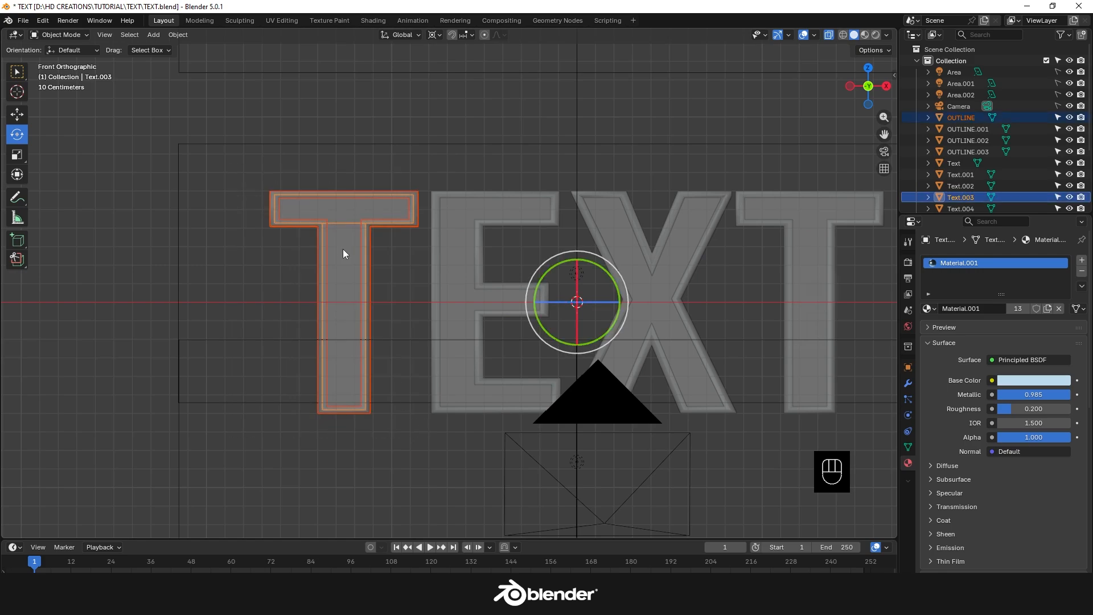
{"action": "key", "text": "ctrl+j"}
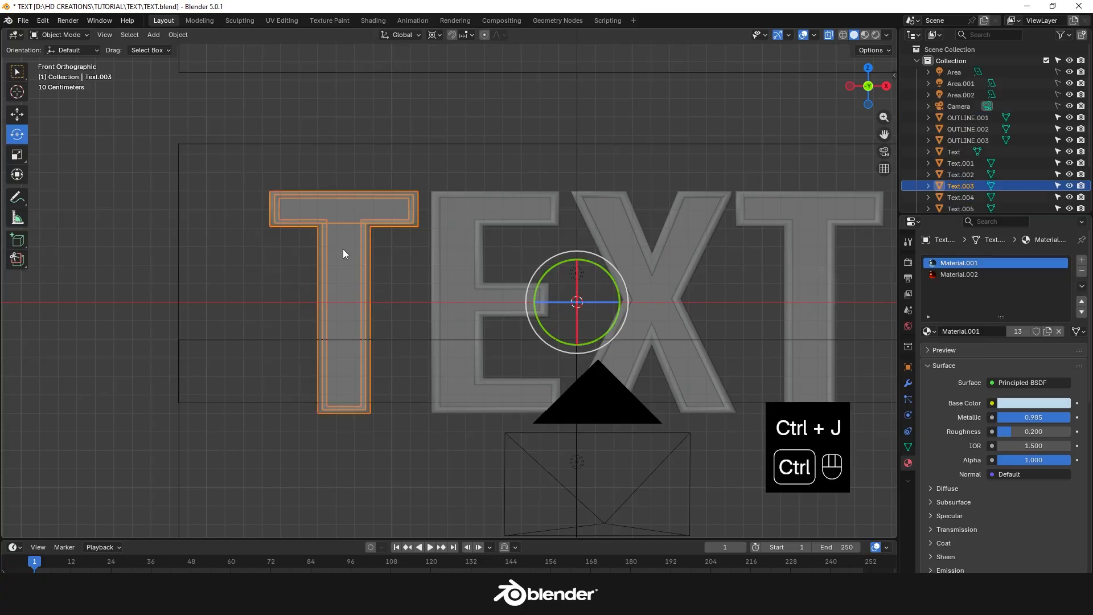
{"action": "left_click", "coordinate": [353, 186]}
{"action": "left_click", "coordinate": [369, 265]}
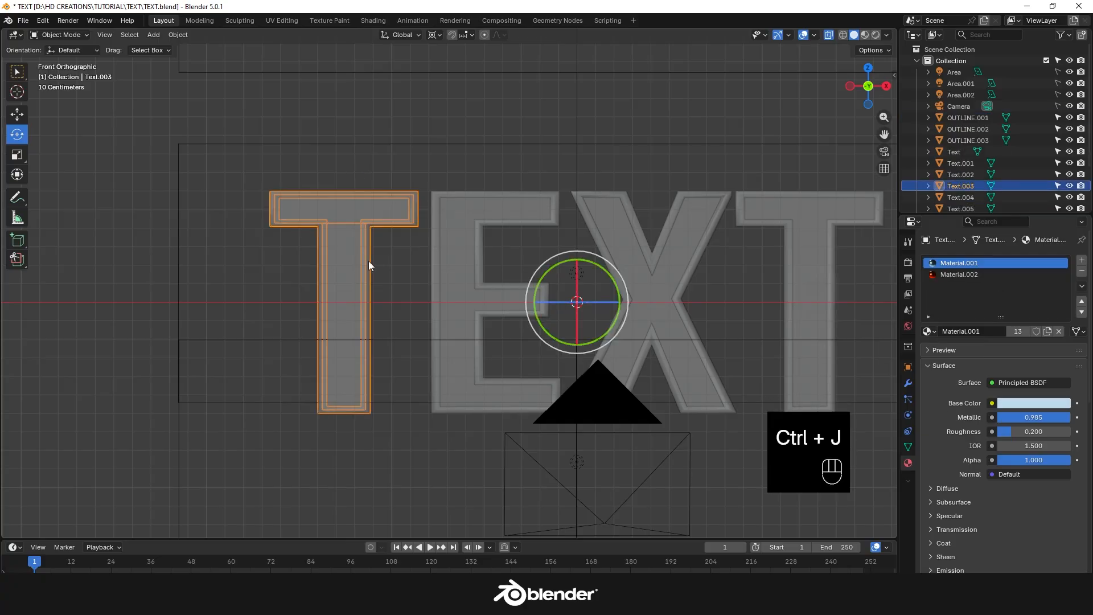
Set the transform pivot point to Median Point and stay in Object Mode
{"action": "left_click", "coordinate": [436, 35]}
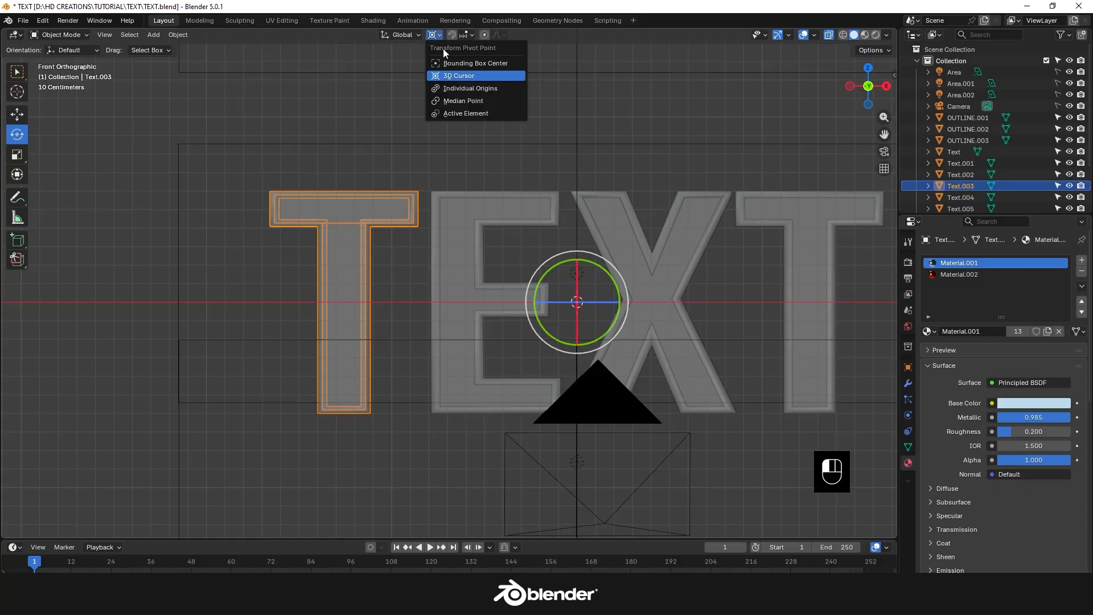
{"action": "left_click", "coordinate": [456, 101]}
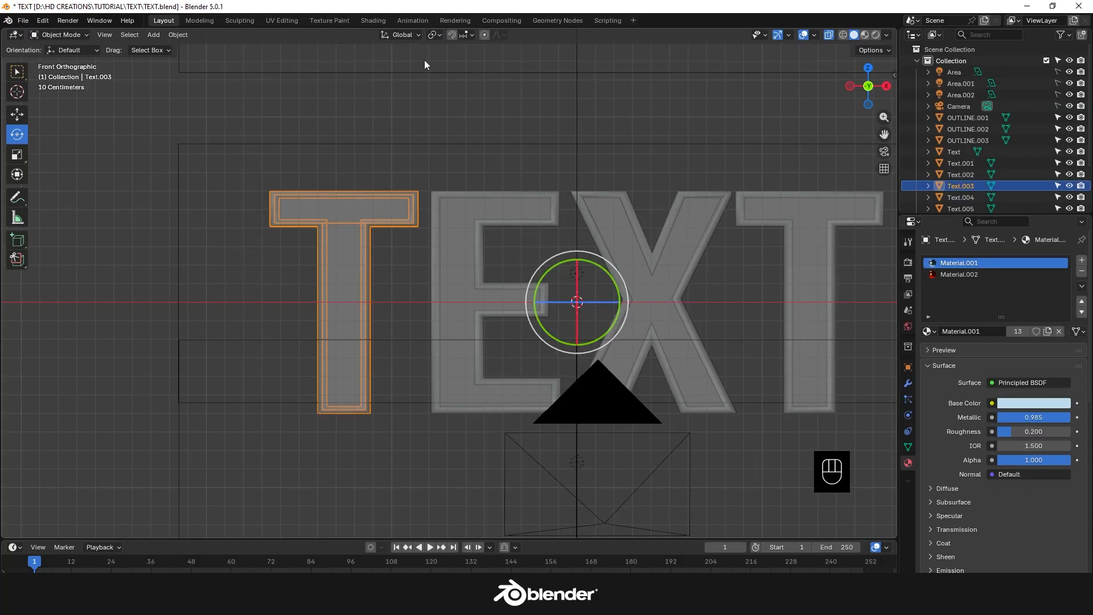
{"action": "key", "text": "Tab"}
{"action": "key", "text": "Tab"}
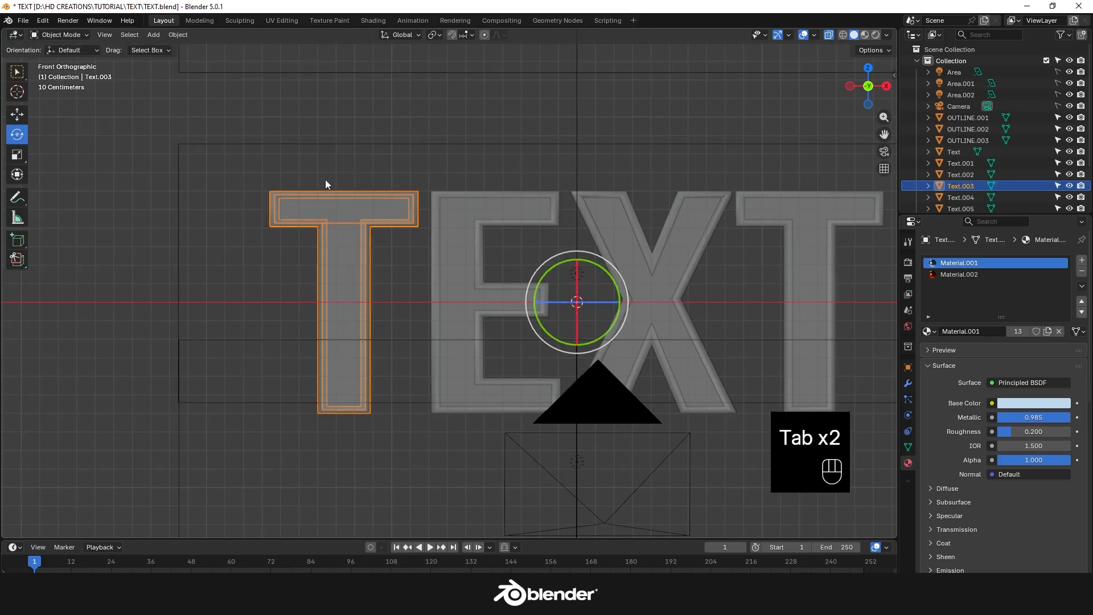
Set the first T's origin to its geometry, then try a small sideways move and undo it
{"action": "right_click", "coordinate": [329, 216]}
{"action": "mouse_move", "coordinate": [308, 223]}
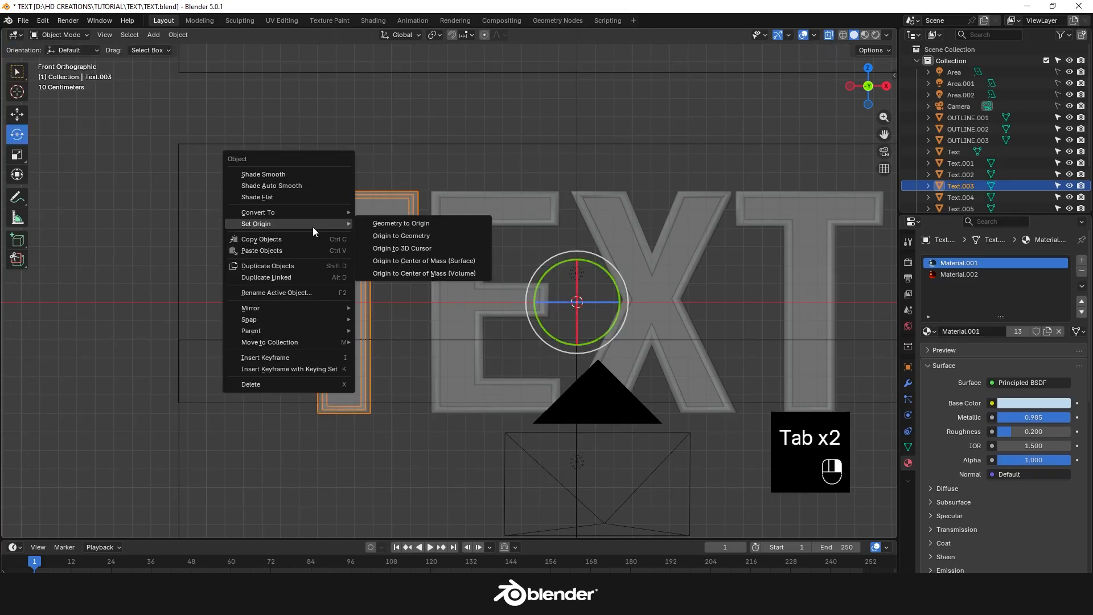
{"action": "left_click", "coordinate": [385, 231]}
{"action": "key", "text": "Tab"}
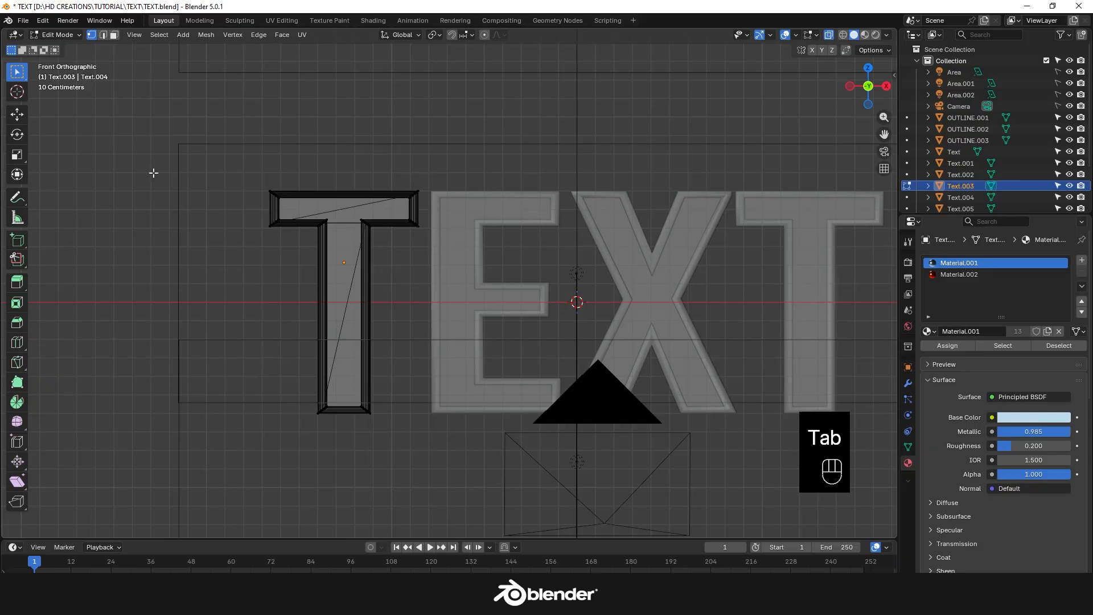
{"action": "key", "text": "Tab"}
{"action": "left_click_drag", "start_coordinate": [368, 263], "coordinate": [357, 266]}
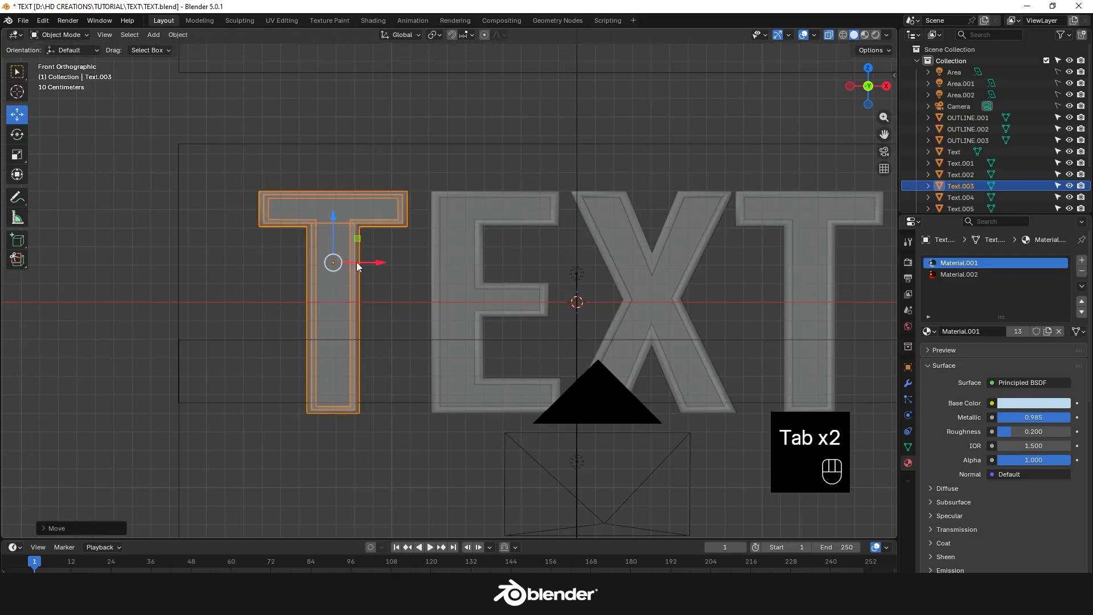
{"action": "key", "text": "ctrl+z"}
Select the E's face and outline together and join them into one object
{"action": "left_click", "coordinate": [472, 253]}
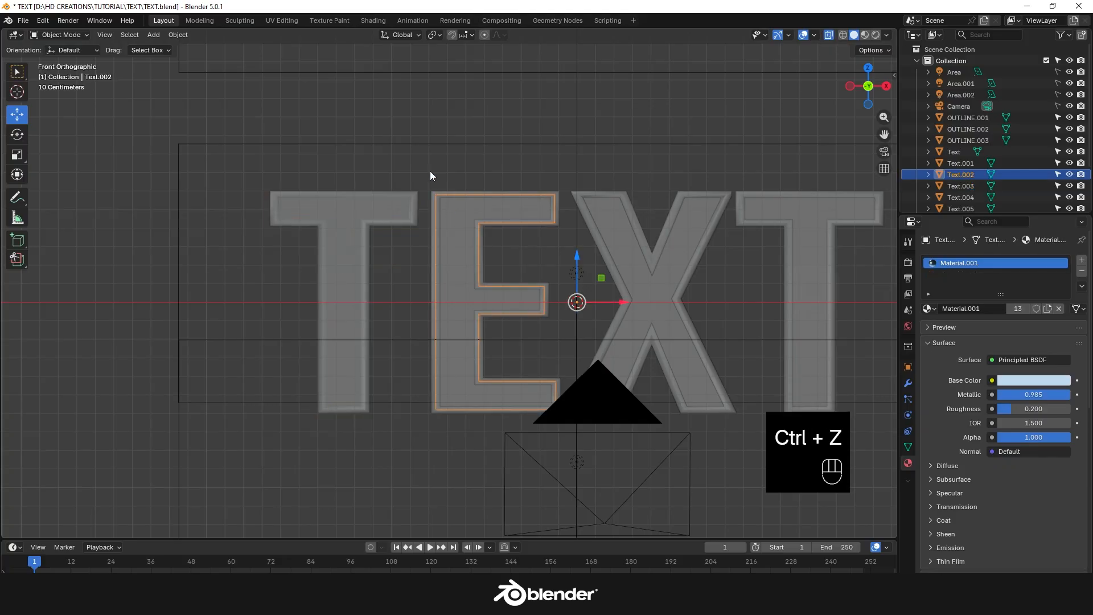
{"action": "left_click_drag", "start_coordinate": [430, 175], "coordinate": [567, 446]}
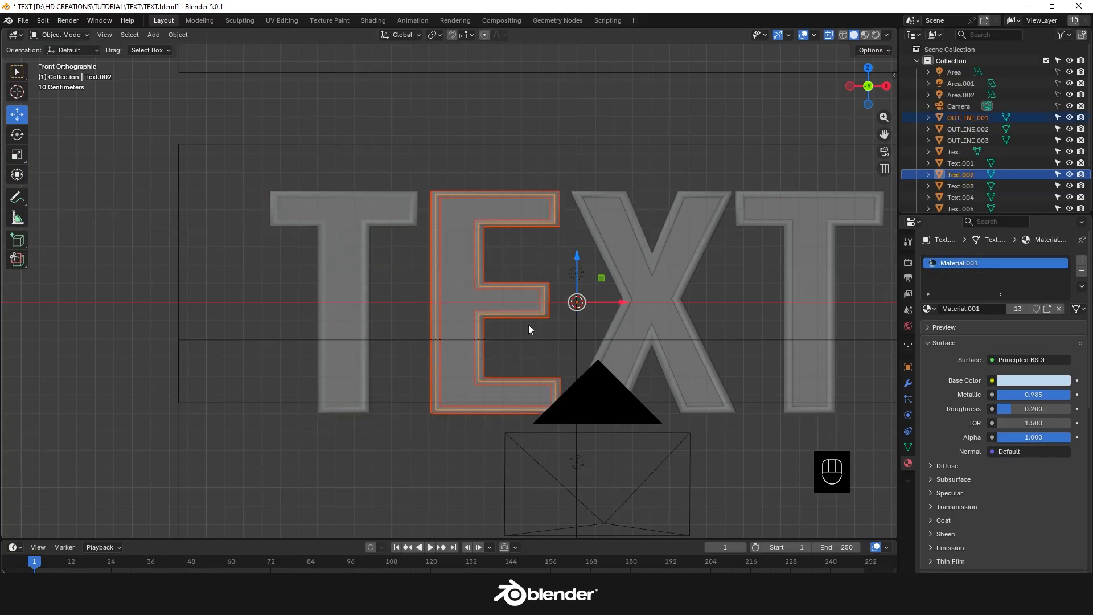
{"action": "left_click", "coordinate": [459, 267], "text": "shift"}
{"action": "left_click", "coordinate": [458, 267], "text": "shift"}
{"action": "key", "text": "ctrl+j"}
Select all pieces of the X with its outline and join them into one object
{"action": "left_click_drag", "start_coordinate": [566, 162], "coordinate": [733, 469]}
{"action": "left_click", "coordinate": [649, 173]}
{"action": "left_click_drag", "start_coordinate": [727, 164], "coordinate": [586, 425]}
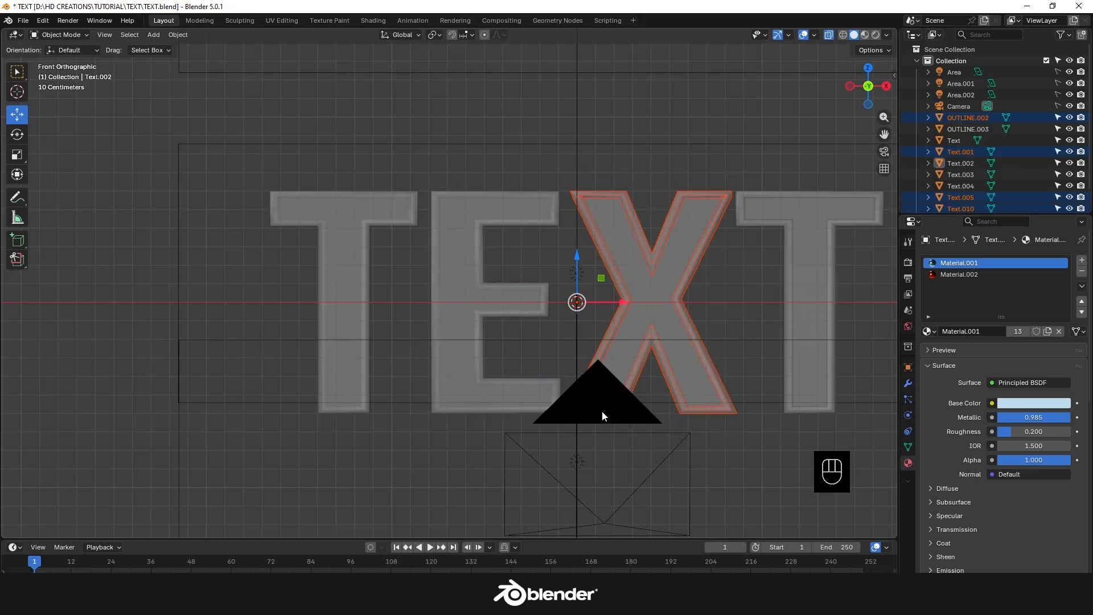
{"action": "left_click", "coordinate": [655, 312], "text": "shift"}
{"action": "key", "text": "ctrl+j"}
Select all pieces of the last T with its outline and join them into one object
{"action": "middle_click_drag", "start_coordinate": [655, 311], "coordinate": [475, 306], "text": "shift"}
{"action": "left_click_drag", "start_coordinate": [555, 171], "coordinate": [682, 400]}
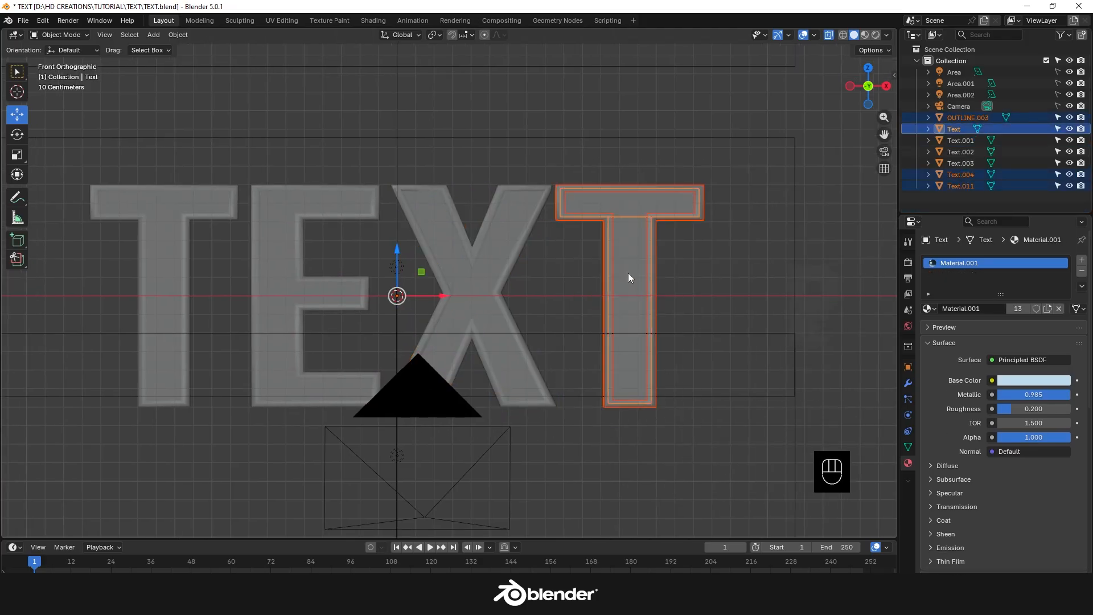
{"action": "key", "text": "ctrl+j"}
Set the origin of all four letters to their geometry and deselect them
{"action": "left_click_drag", "start_coordinate": [186, 160], "coordinate": [619, 268]}
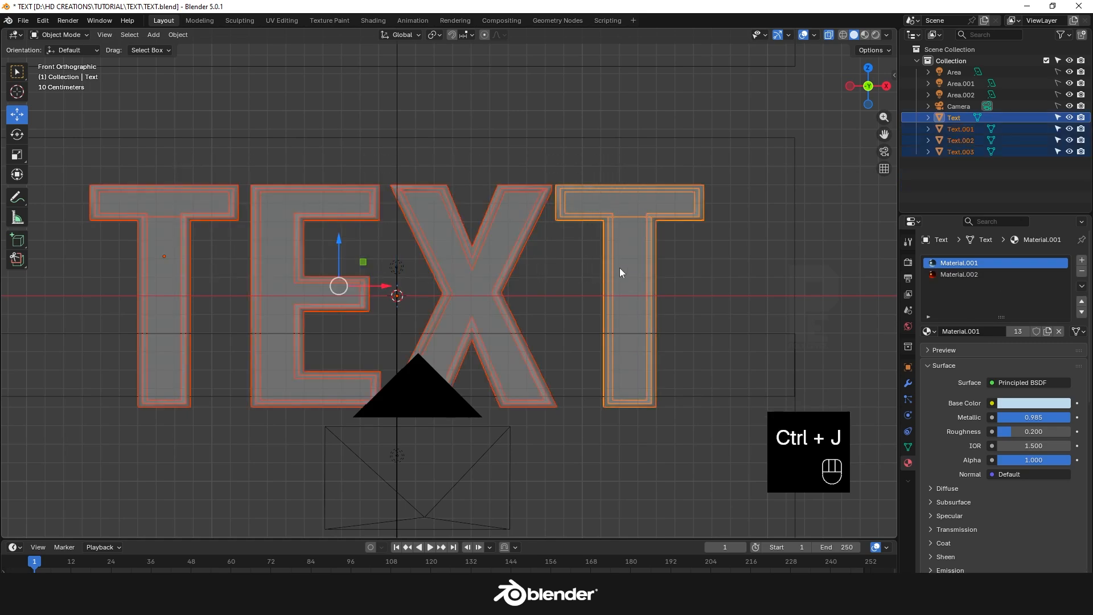
{"action": "right_click", "coordinate": [615, 249]}
{"action": "mouse_move", "coordinate": [616, 249]}
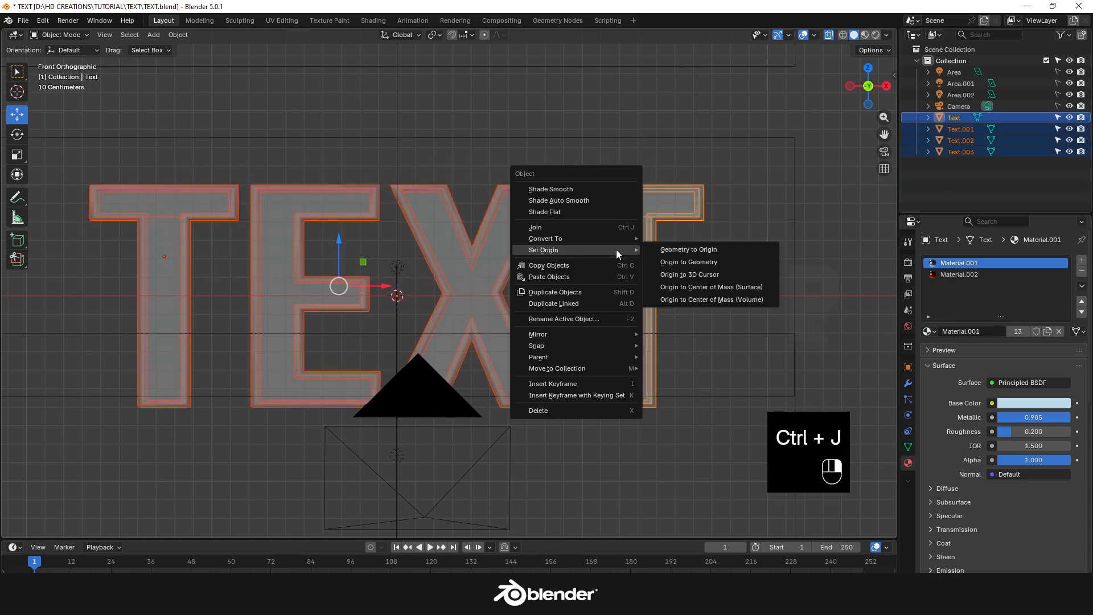
{"action": "left_click", "coordinate": [668, 262]}
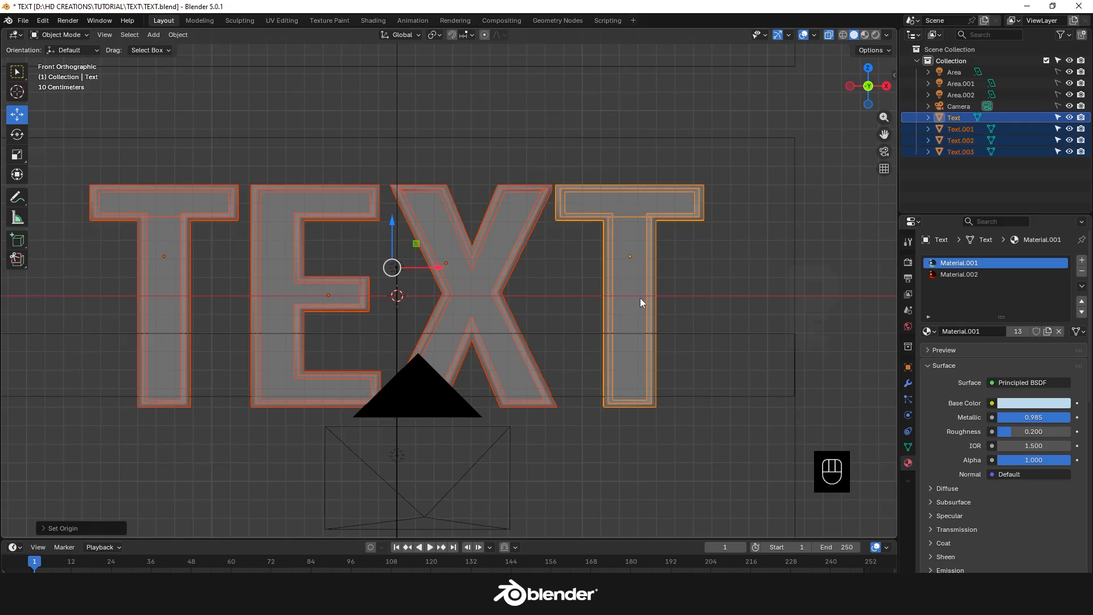
{"action": "left_click", "coordinate": [707, 251]}
Restrict transforms to origins only and lower the last T's origin to the red axis line at mid-height
{"action": "left_click", "coordinate": [620, 236]}
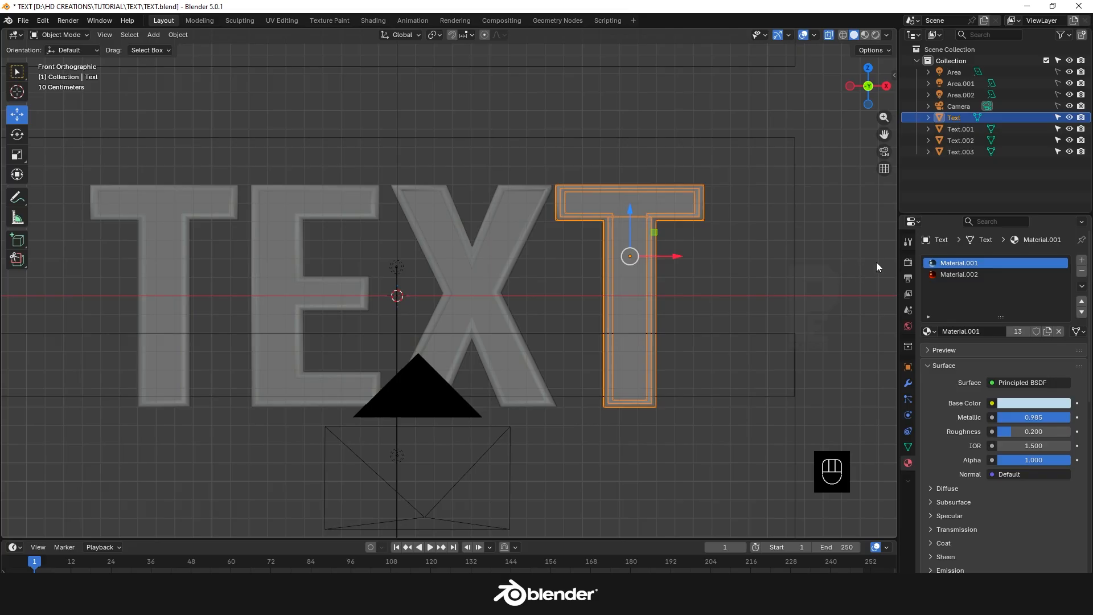
{"action": "left_click", "coordinate": [907, 241]}
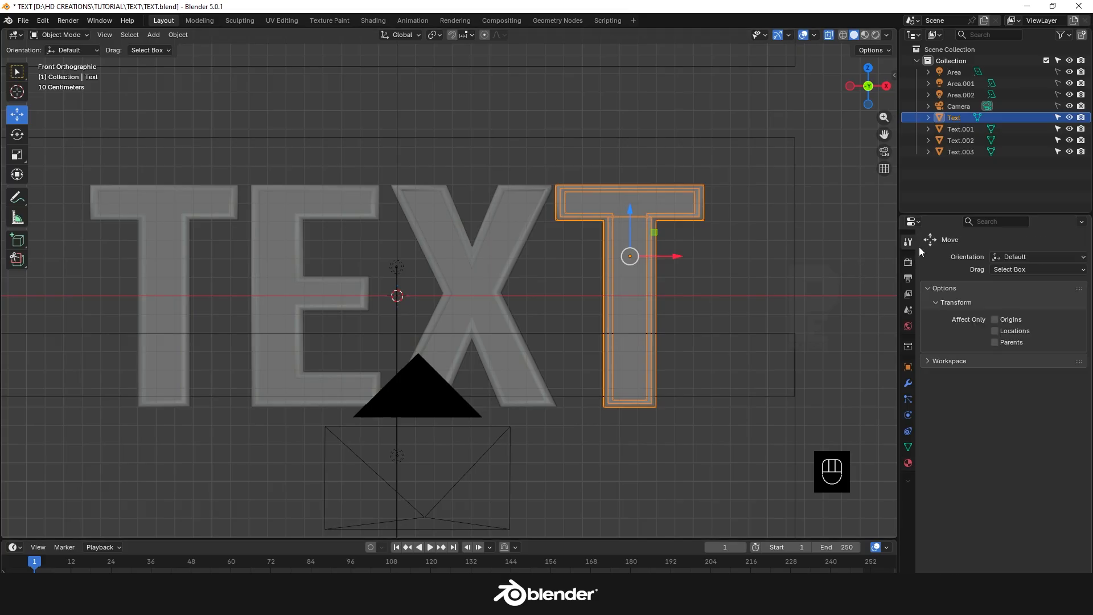
{"action": "left_click", "coordinate": [994, 320]}
{"action": "left_click_drag", "start_coordinate": [629, 213], "coordinate": [690, 260]}
Move the X's origin to the middle of the letter, level with the red axis line
{"action": "left_click", "coordinate": [507, 255]}
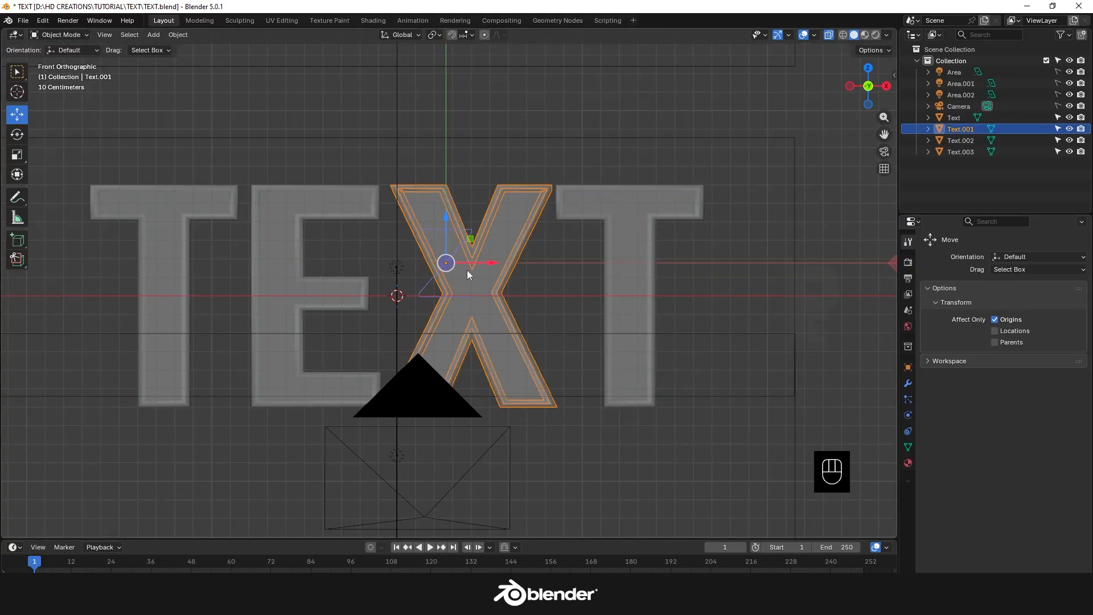
{"action": "left_click_drag", "start_coordinate": [477, 262], "coordinate": [502, 263]}
{"action": "left_click_drag", "start_coordinate": [475, 221], "coordinate": [475, 255]}
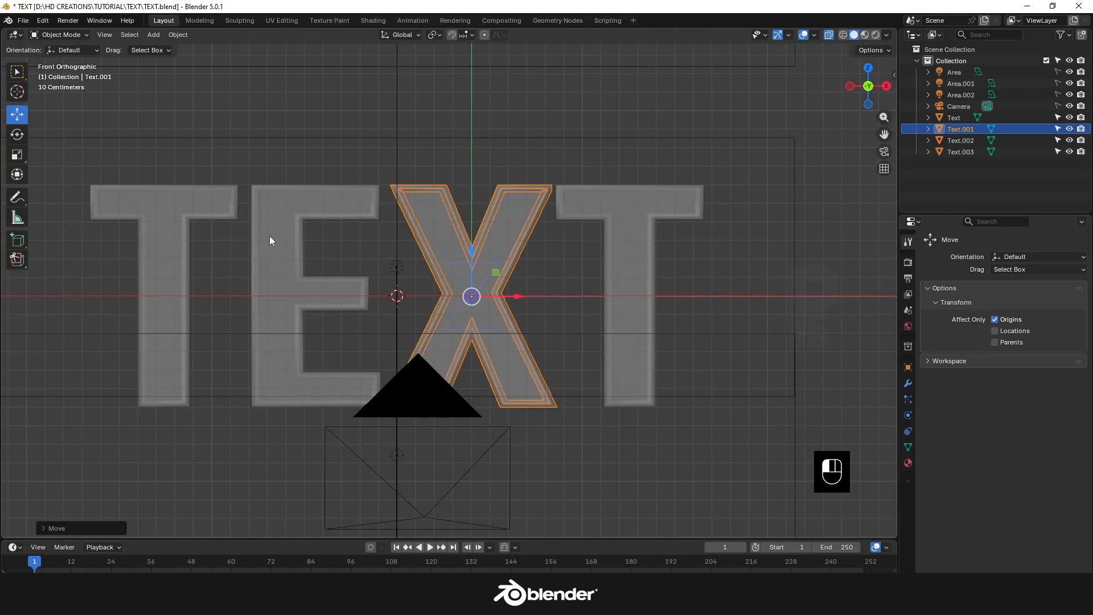
Centre the E's origin horizontally and lower the first T's origin to the red axis line
{"action": "left_click", "coordinate": [270, 237]}
{"action": "left_click_drag", "start_coordinate": [370, 295], "coordinate": [344, 296]}
{"action": "left_click", "coordinate": [162, 273]}
{"action": "left_click_drag", "start_coordinate": [164, 214], "coordinate": [170, 255]}
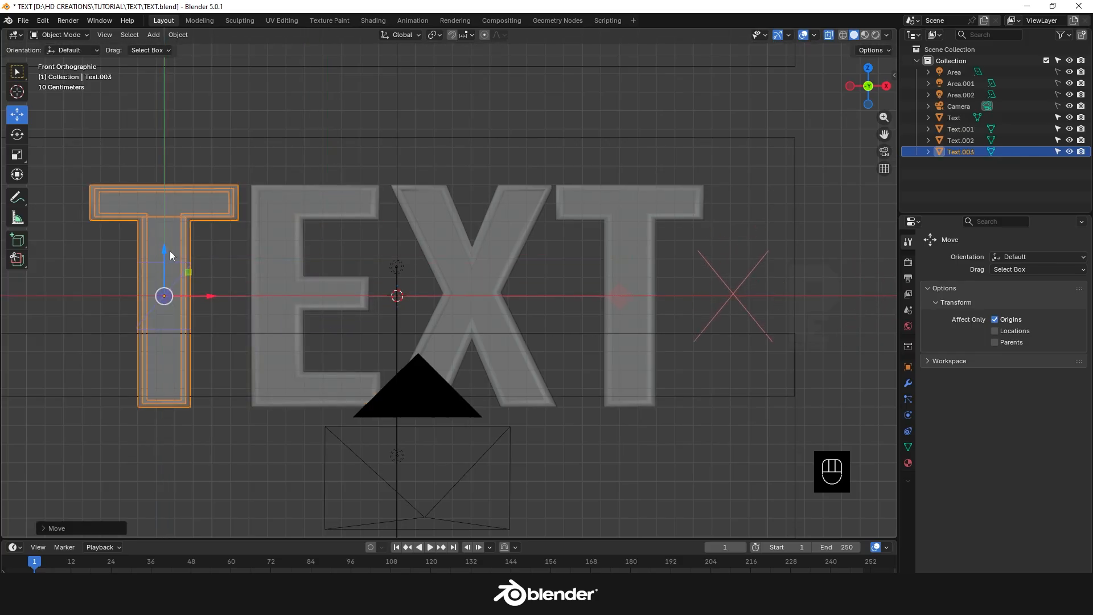
Turn off the origins-only transform option, deselect everything and show the letters in rendered shading
{"action": "left_click", "coordinate": [994, 319]}
{"action": "left_click", "coordinate": [763, 235]}
{"action": "scroll", "coordinate": [736, 322], "scroll_direction": "down", "scroll_amount": 3}
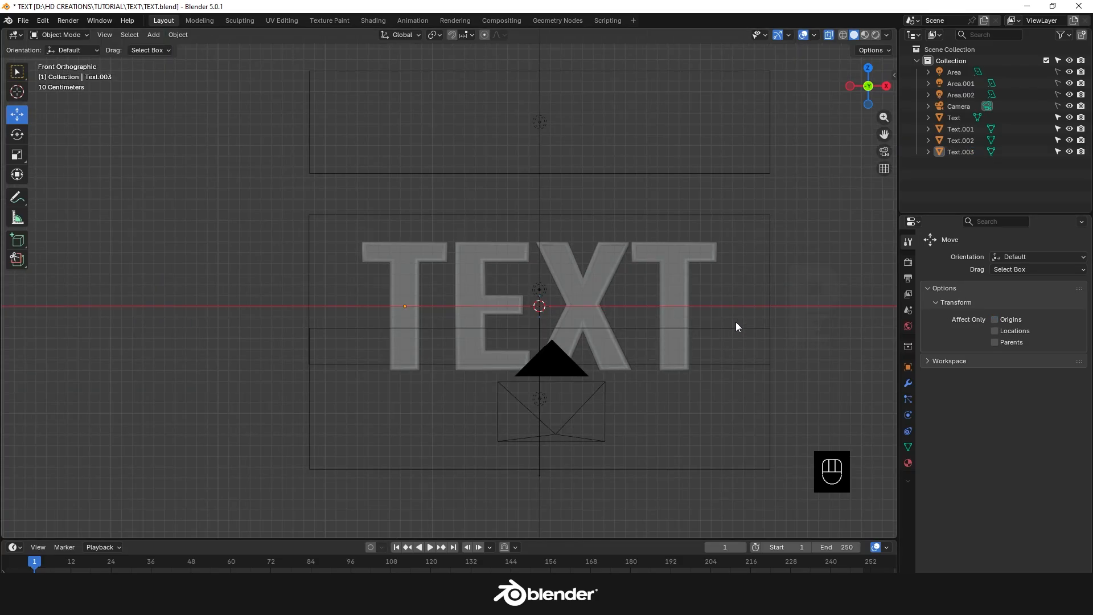
{"action": "left_click", "coordinate": [875, 35]}
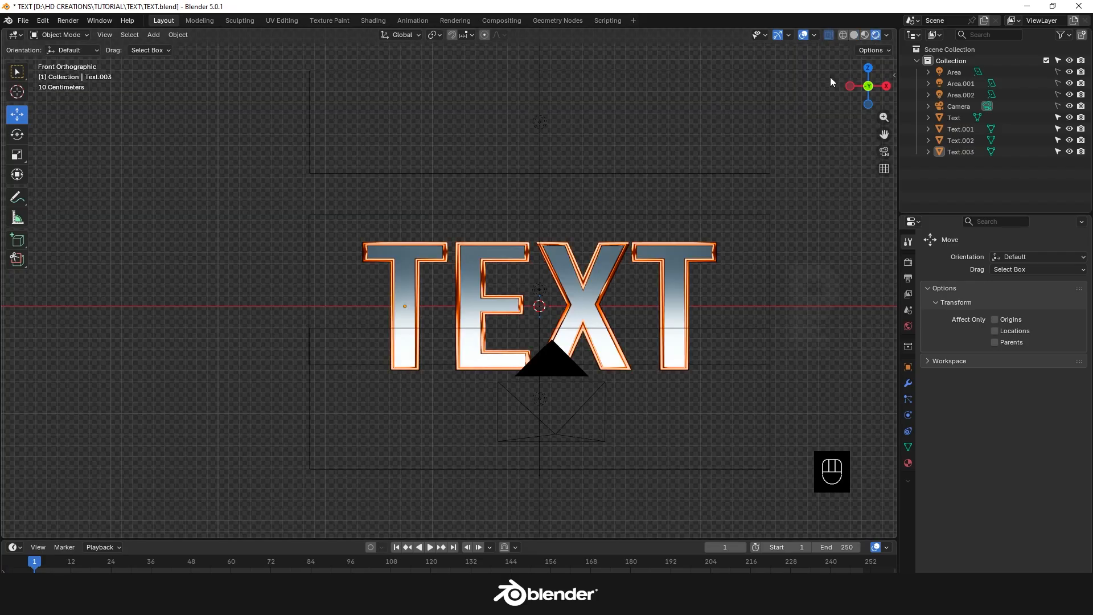
Try moving the first T sideways and the E upward, undoing each move
{"action": "left_click", "coordinate": [401, 279]}
{"action": "left_click_drag", "start_coordinate": [444, 307], "coordinate": [396, 307]}
{"action": "key", "text": "ctrl+z"}
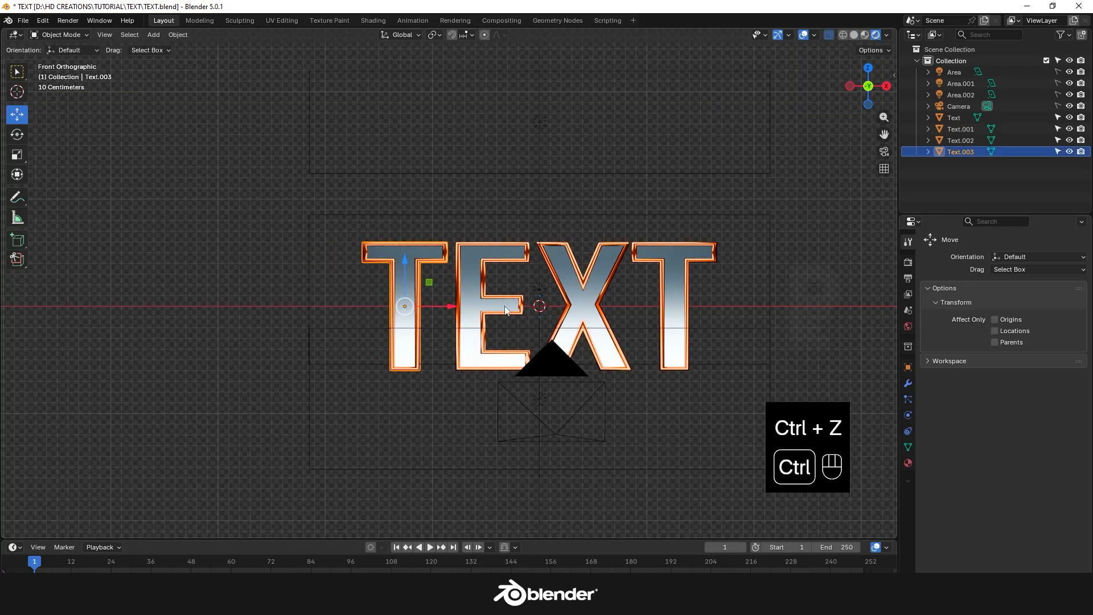
{"action": "left_click", "coordinate": [504, 305]}
{"action": "left_click_drag", "start_coordinate": [488, 279], "coordinate": [489, 255]}
{"action": "key", "text": "ctrl+z"}
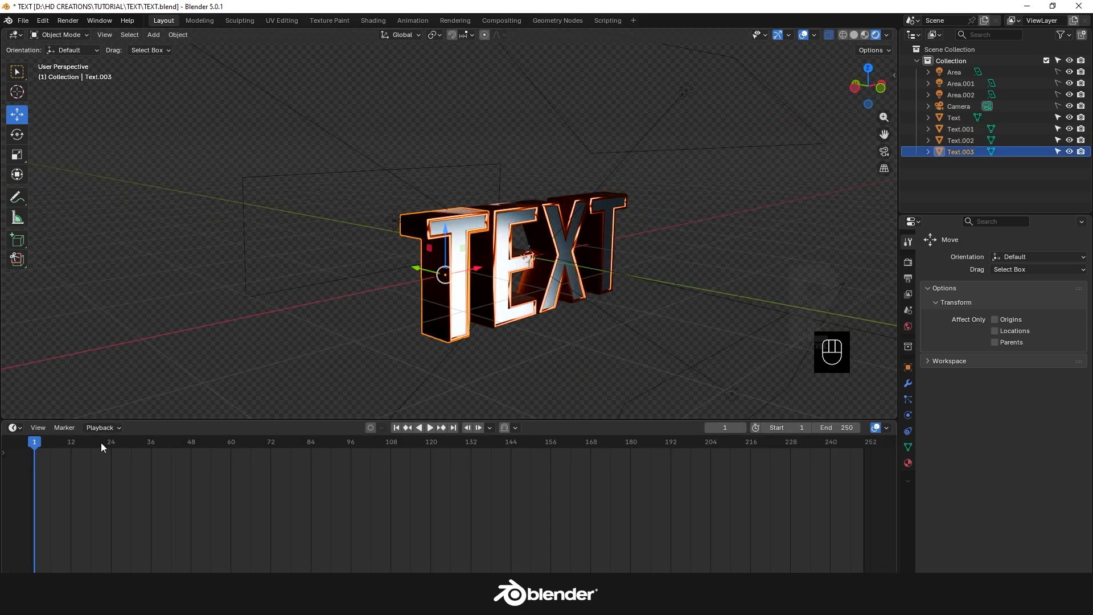
Go to frame 48 and insert keyframes for the first T's scale and a single keyframe for its Z rotation
{"action": "left_click_drag", "start_coordinate": [181, 449], "coordinate": [191, 451]}
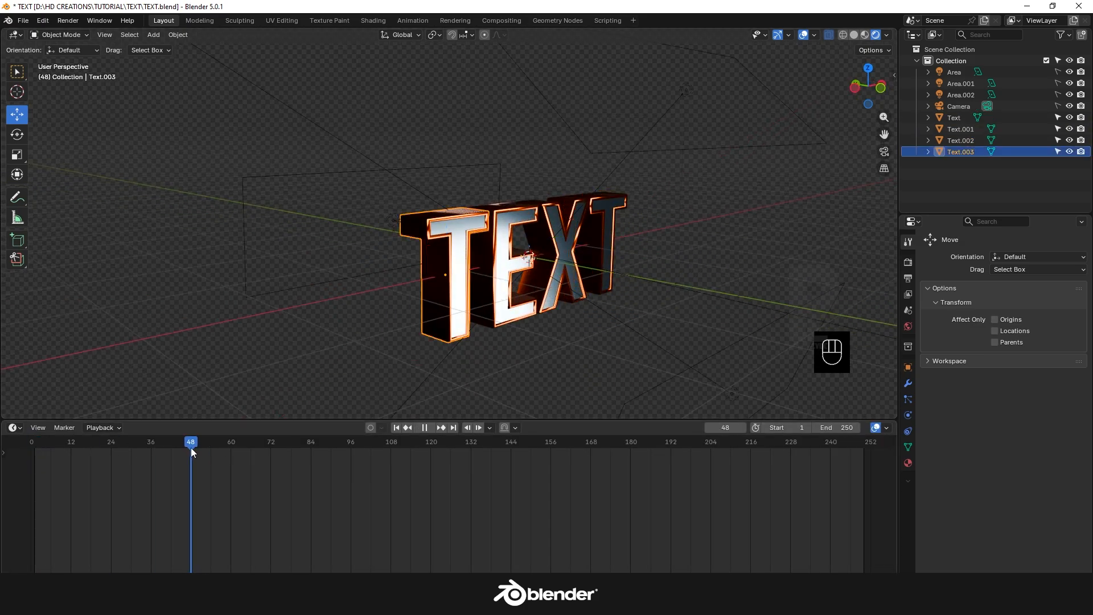
{"action": "key", "text": "n"}
{"action": "left_click", "coordinate": [889, 72]}
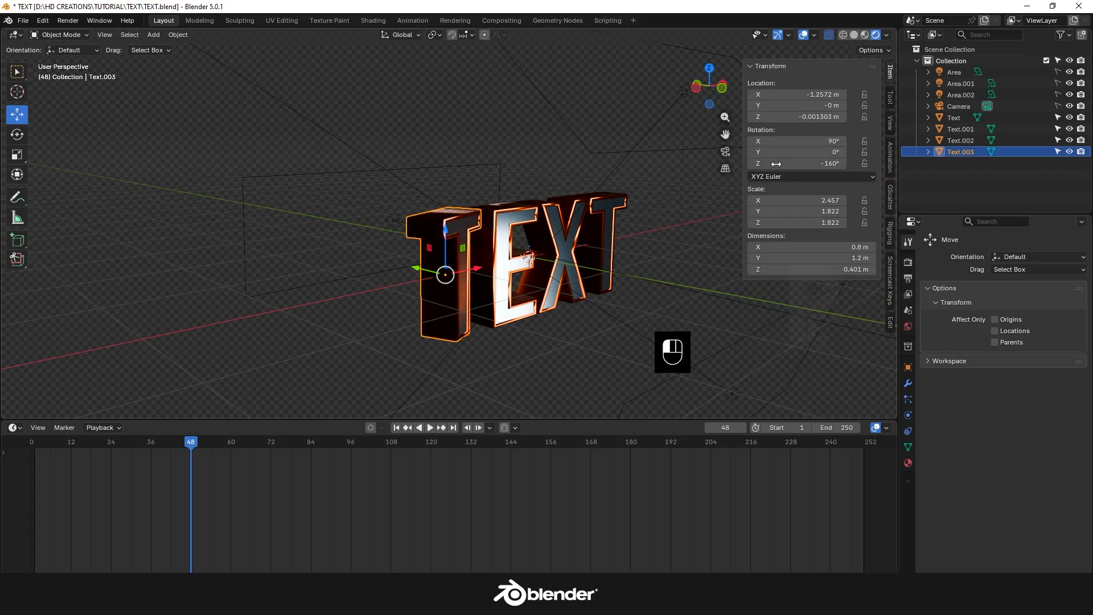
{"action": "key", "text": "ctrl+z"}
{"action": "right_click", "coordinate": [797, 202]}
{"action": "left_click", "coordinate": [790, 203]}
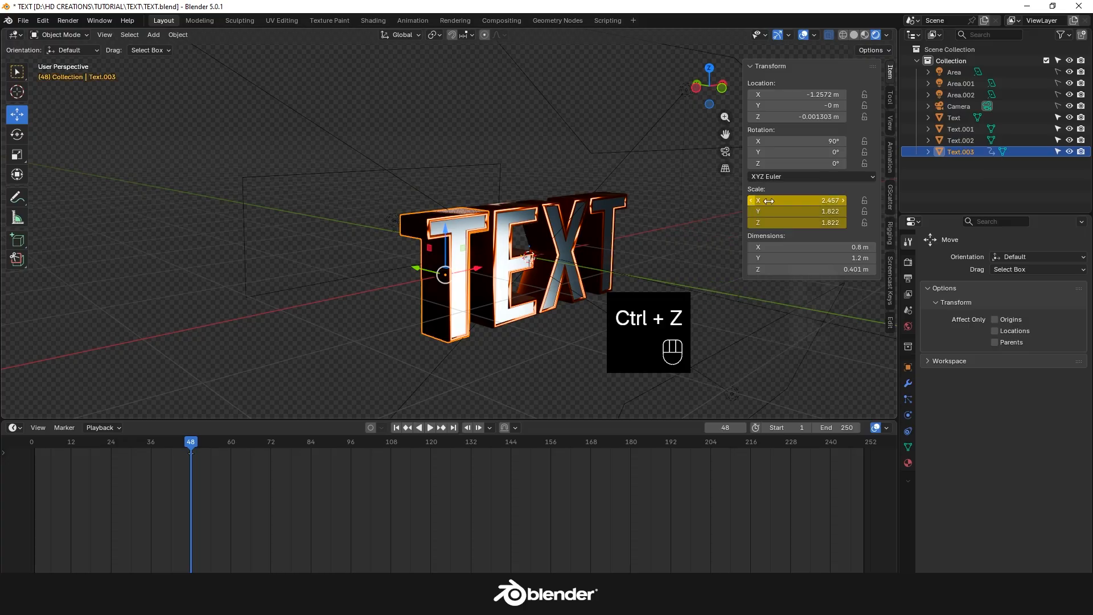
{"action": "right_click", "coordinate": [798, 163]}
{"action": "left_click", "coordinate": [757, 175]}
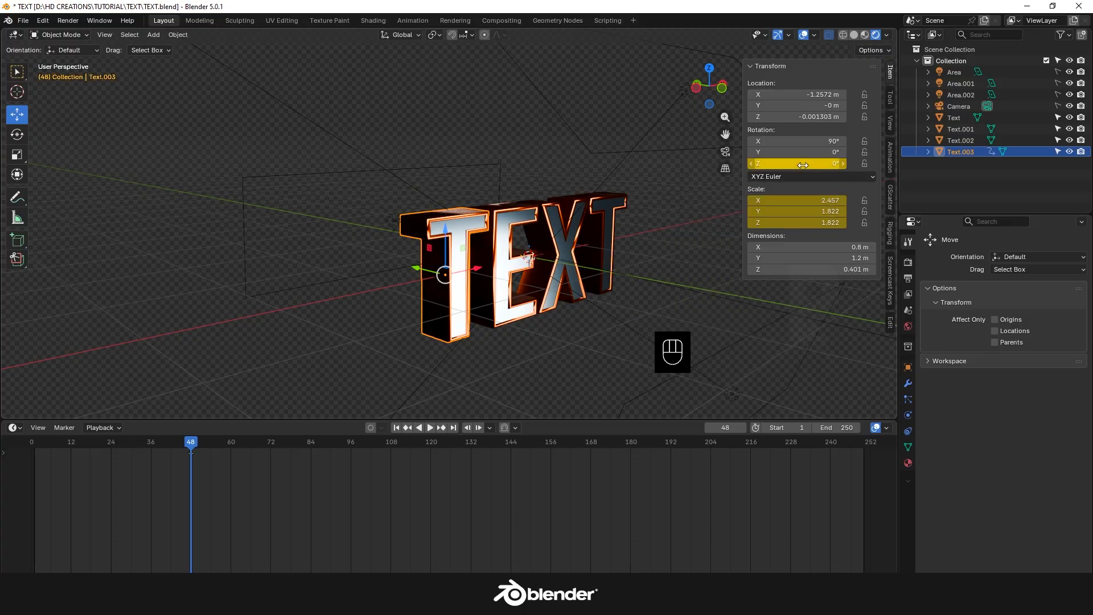
Insert keyframes for the E's scale and a single keyframe for its Z rotation at frame 48
{"action": "left_click", "coordinate": [496, 252]}
{"action": "right_click", "coordinate": [797, 212]}
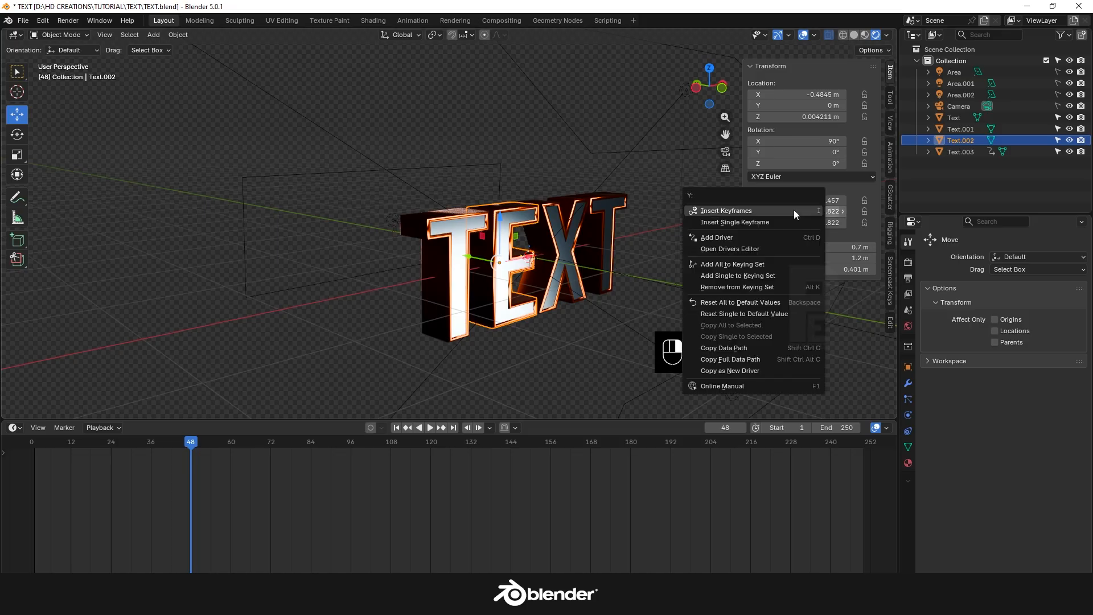
{"action": "left_click", "coordinate": [797, 213]}
{"action": "right_click", "coordinate": [819, 164]}
{"action": "left_click", "coordinate": [820, 168]}
Insert keyframes for the X's scale and a single keyframe for its Z rotation at frame 48
{"action": "left_click", "coordinate": [560, 254]}
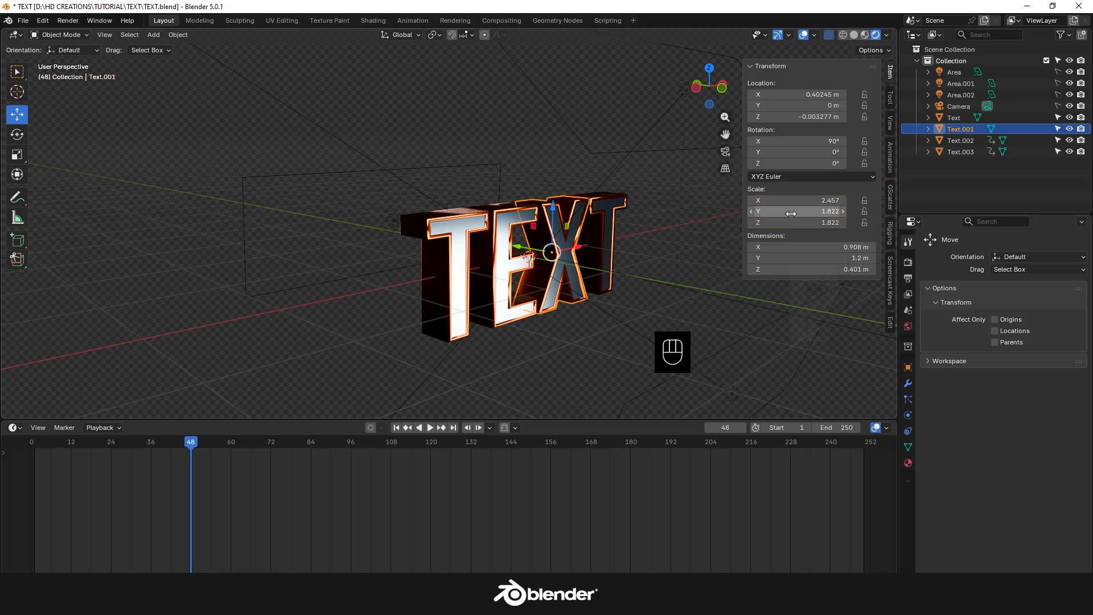
{"action": "right_click", "coordinate": [791, 215]}
{"action": "left_click", "coordinate": [777, 204]}
{"action": "right_click", "coordinate": [794, 165]}
{"action": "left_click", "coordinate": [791, 171]}
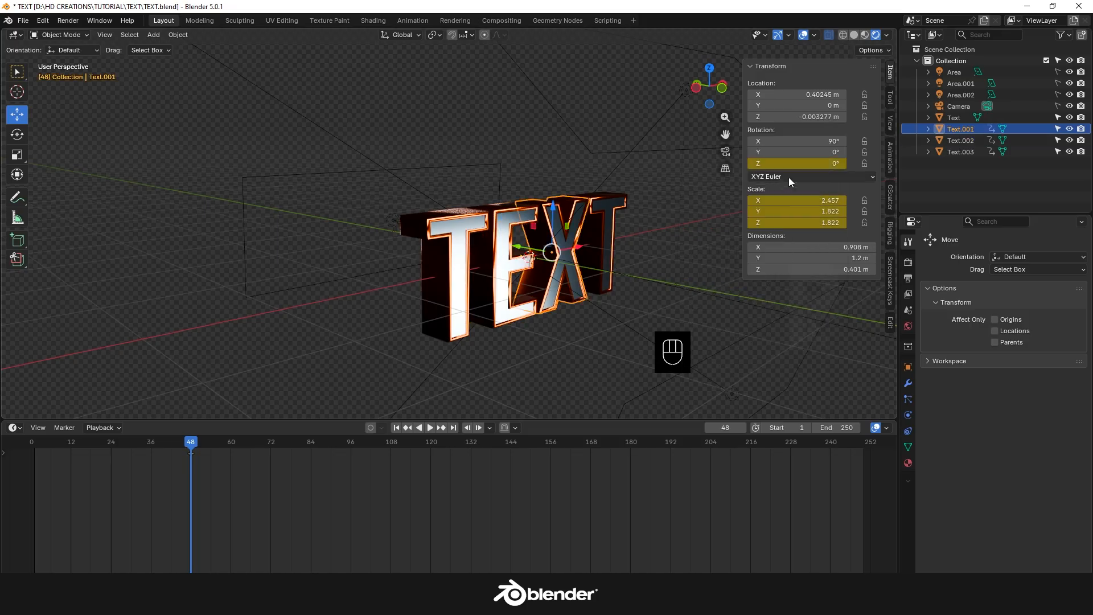
Insert keyframes for the last T's scale and a single keyframe for its Z rotation at frame 48
{"action": "left_click", "coordinate": [600, 213]}
{"action": "right_click", "coordinate": [789, 211]}
{"action": "left_click", "coordinate": [789, 209]}
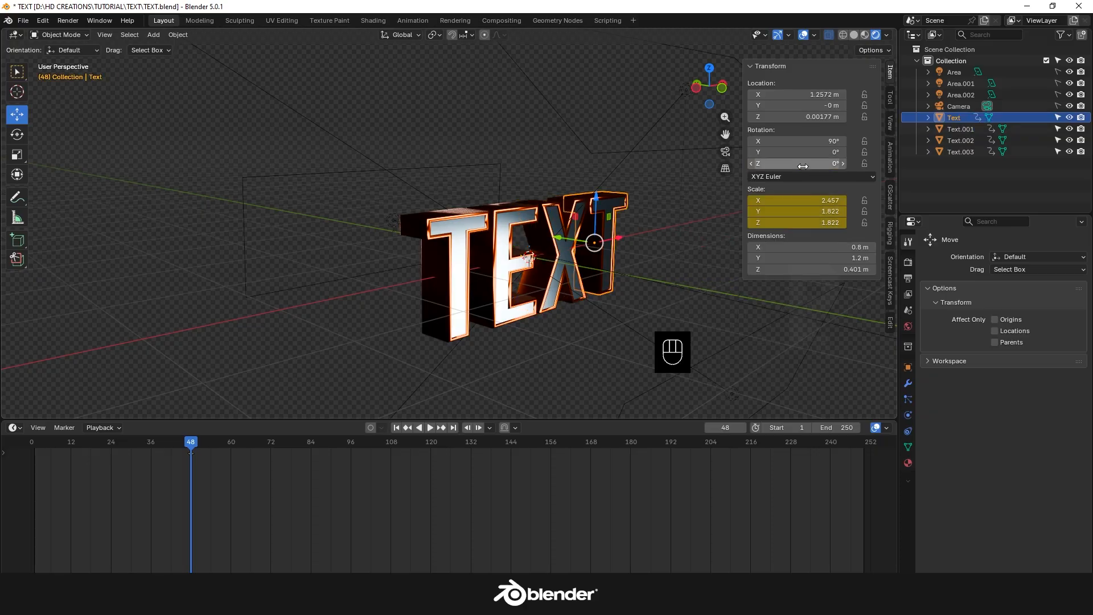
{"action": "right_click", "coordinate": [798, 164]}
{"action": "left_click", "coordinate": [798, 170]}
Go to frame 0, set the first T's Z rotation to 360°, and insert a single keyframe for it
{"action": "left_click_drag", "start_coordinate": [179, 441], "coordinate": [31, 442]}
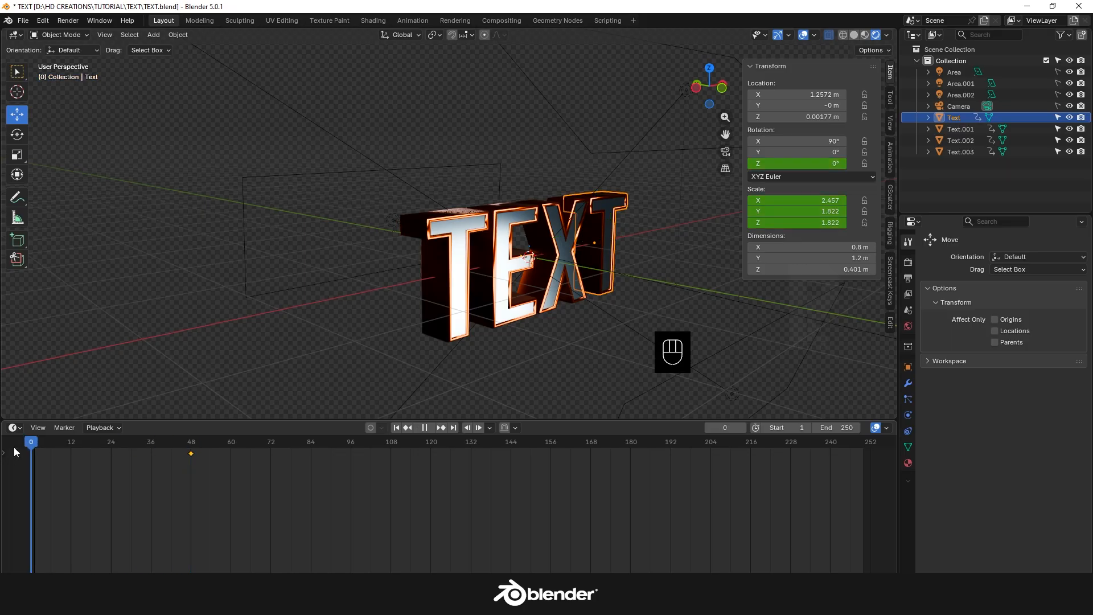
{"action": "left_click", "coordinate": [459, 247]}
{"action": "left_click_drag", "start_coordinate": [811, 164], "coordinate": [843, 163]}
{"action": "left_click", "coordinate": [788, 162]}
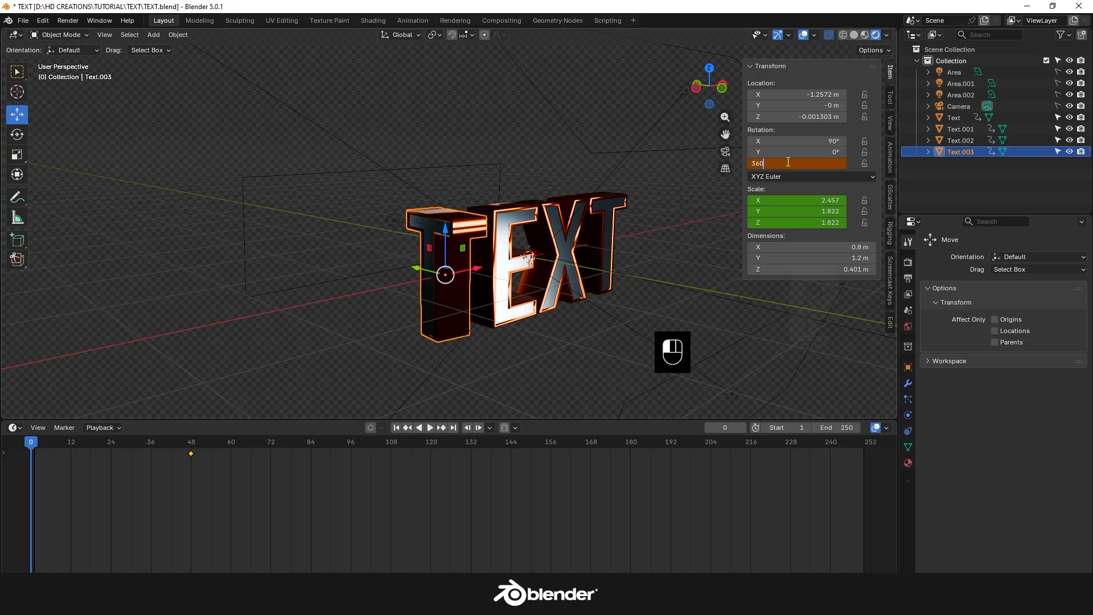
{"action": "type", "text": "360"}
{"action": "key", "text": "Return"}
{"action": "right_click", "coordinate": [787, 161]}
{"action": "left_click", "coordinate": [787, 161]}
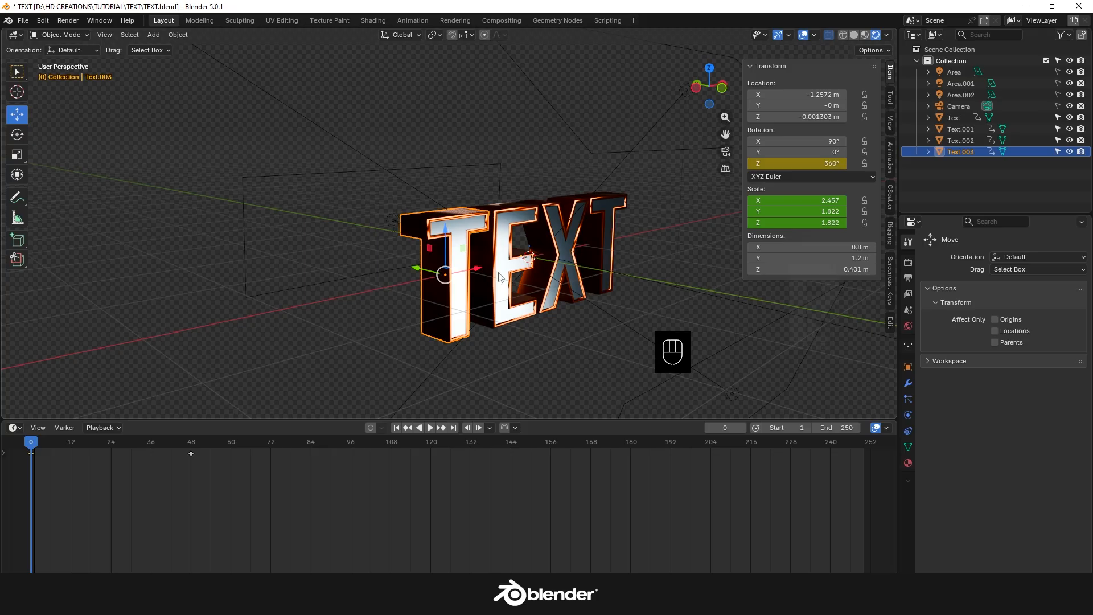
Set the E's Z rotation to -360° at frame 0 and insert a single keyframe for it
{"action": "left_click", "coordinate": [499, 277]}
{"action": "left_click", "coordinate": [785, 165]}
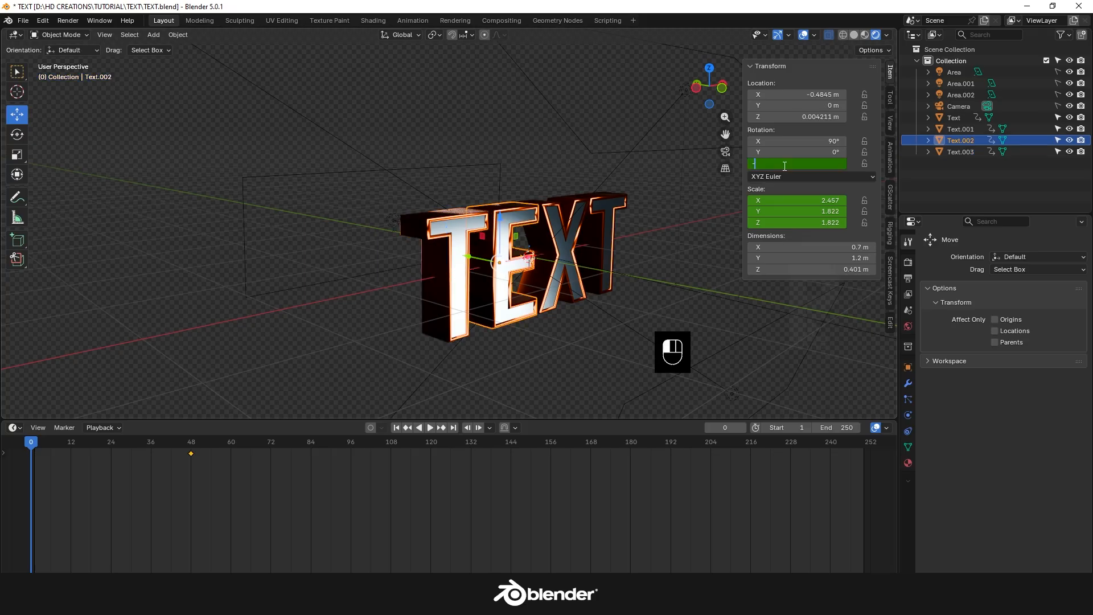
{"action": "key", "text": "Return"}
{"action": "right_click", "coordinate": [778, 164]}
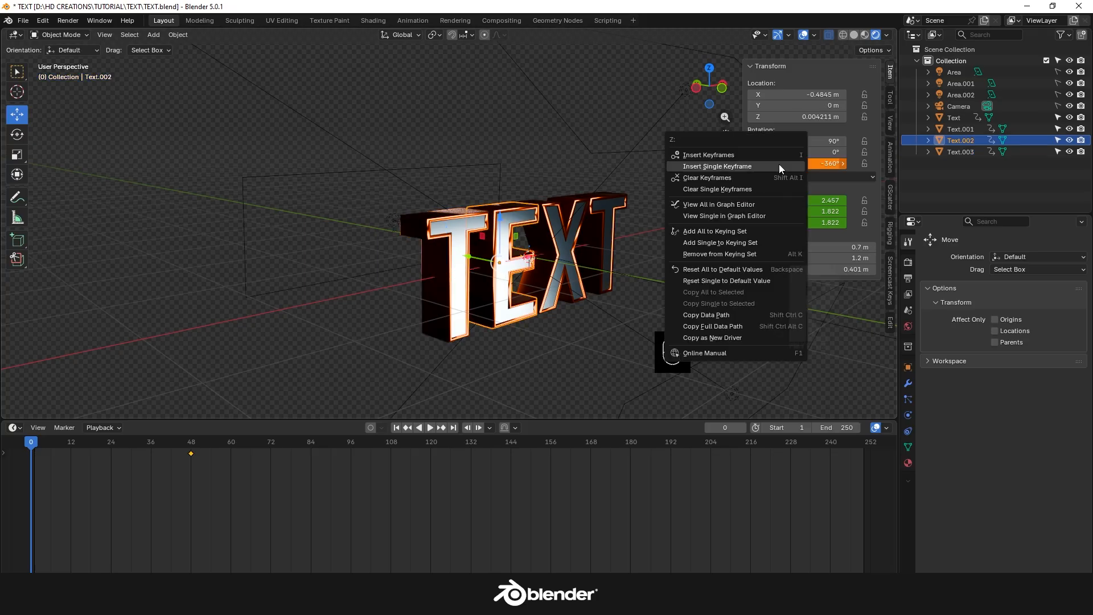
{"action": "left_click", "coordinate": [779, 164]}
Set the E's scale to 0 on all three axes at frame 0 and insert keyframes for it
{"action": "left_click_drag", "start_coordinate": [787, 199], "coordinate": [787, 222]}
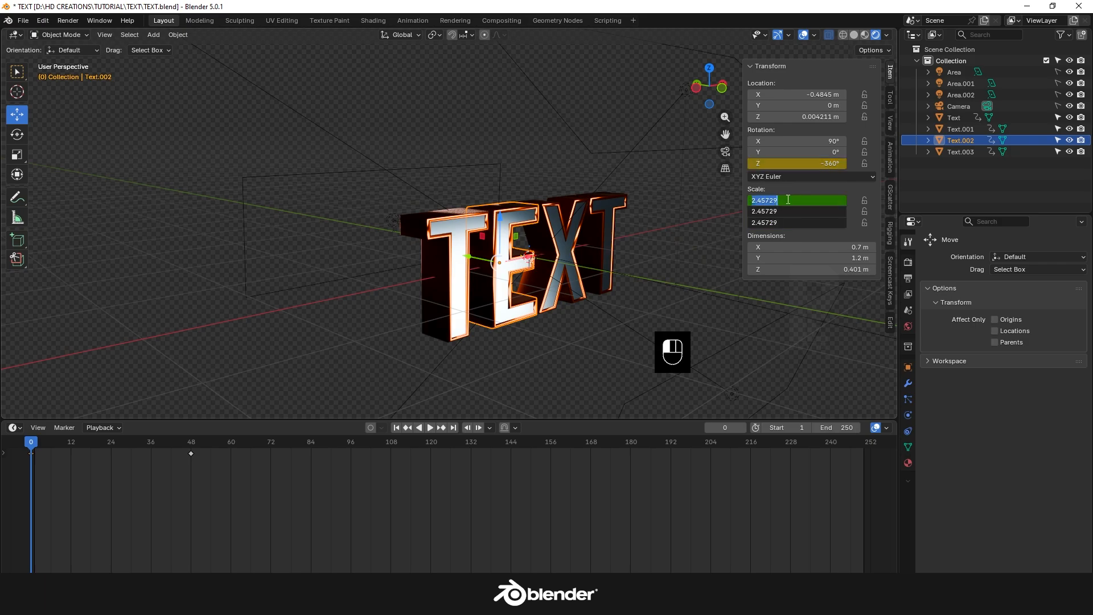
{"action": "type", "text": "0"}
{"action": "key", "text": "Return"}
{"action": "right_click", "coordinate": [787, 200]}
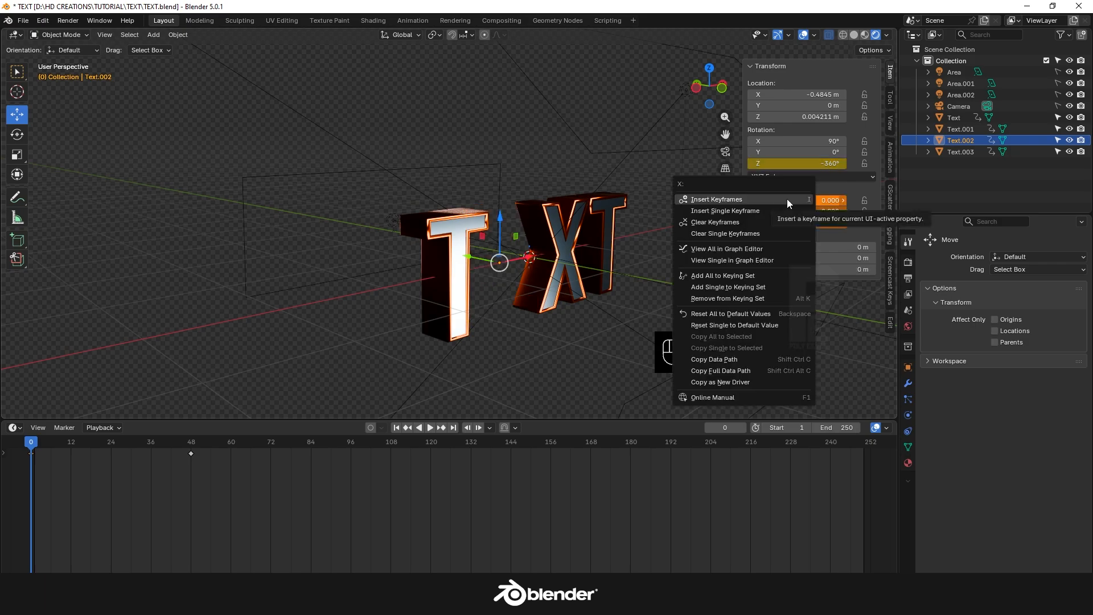
{"action": "left_click", "coordinate": [787, 200]}
Set the first T's scale to 0 on all three axes at frame 0 and insert keyframes for it
{"action": "left_click", "coordinate": [489, 240]}
{"action": "left_click_drag", "start_coordinate": [796, 223], "coordinate": [802, 203]}
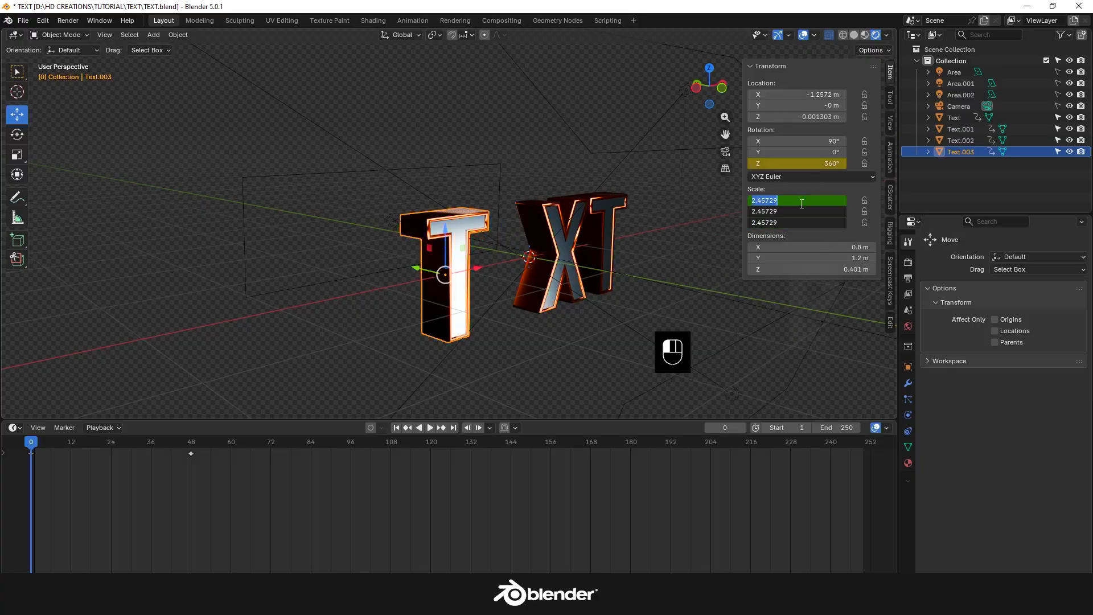
{"action": "key", "text": "Return"}
{"action": "right_click", "coordinate": [800, 203]}
{"action": "left_click", "coordinate": [800, 205]}
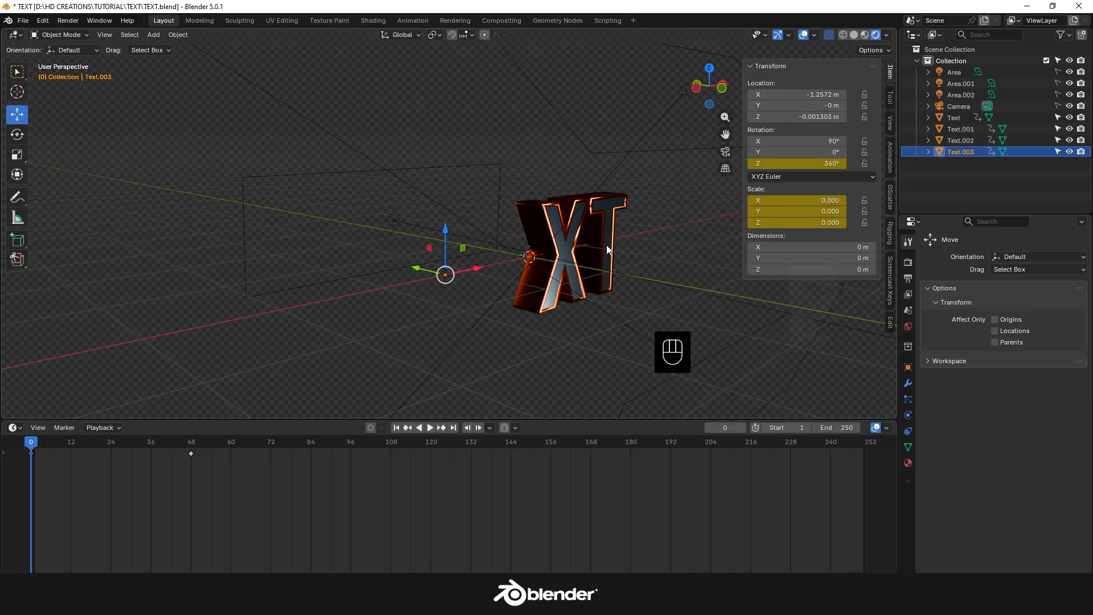
Set the X's Z rotation to 360° at frame 0 and insert a single keyframe for it
{"action": "left_click", "coordinate": [628, 231]}
{"action": "left_click", "coordinate": [806, 163]}
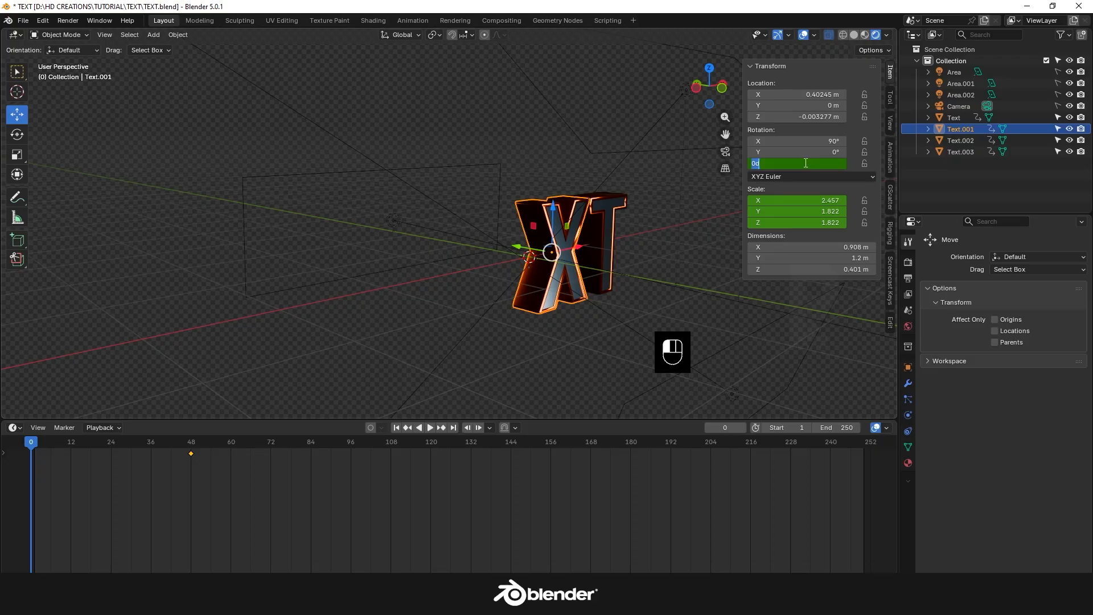
{"action": "type", "text": "360"}
{"action": "key", "text": "Return"}
{"action": "right_click", "coordinate": [804, 163]}
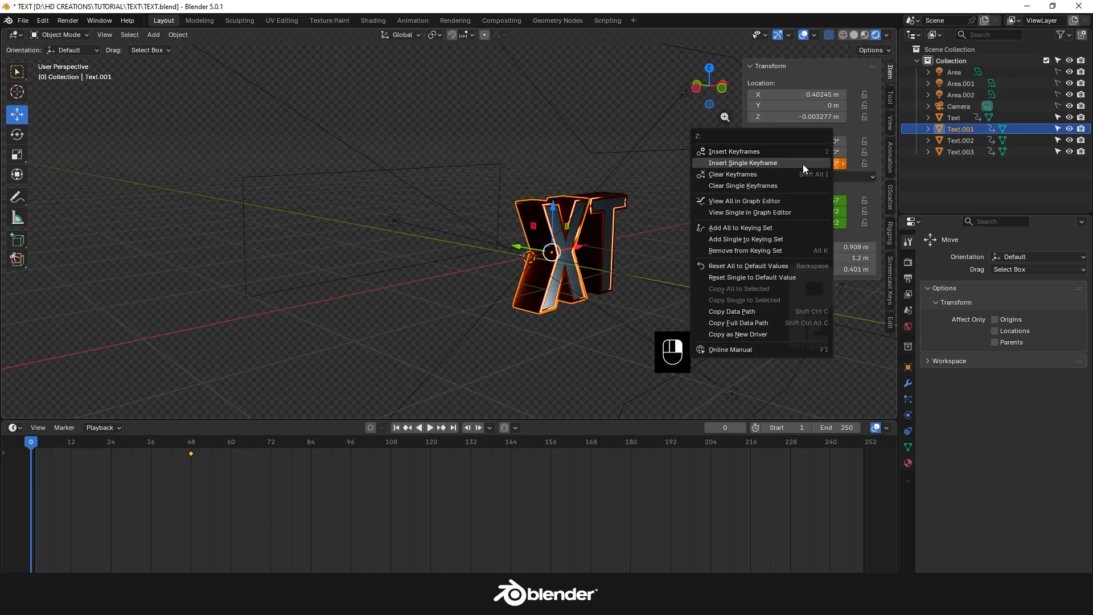
{"action": "left_click", "coordinate": [802, 164]}
Set the X's scale to 0 on all three axes at frame 0 and insert keyframes for it
{"action": "left_click_drag", "start_coordinate": [799, 201], "coordinate": [798, 223]}
{"action": "type", "text": "0"}
{"action": "key", "text": "Return"}
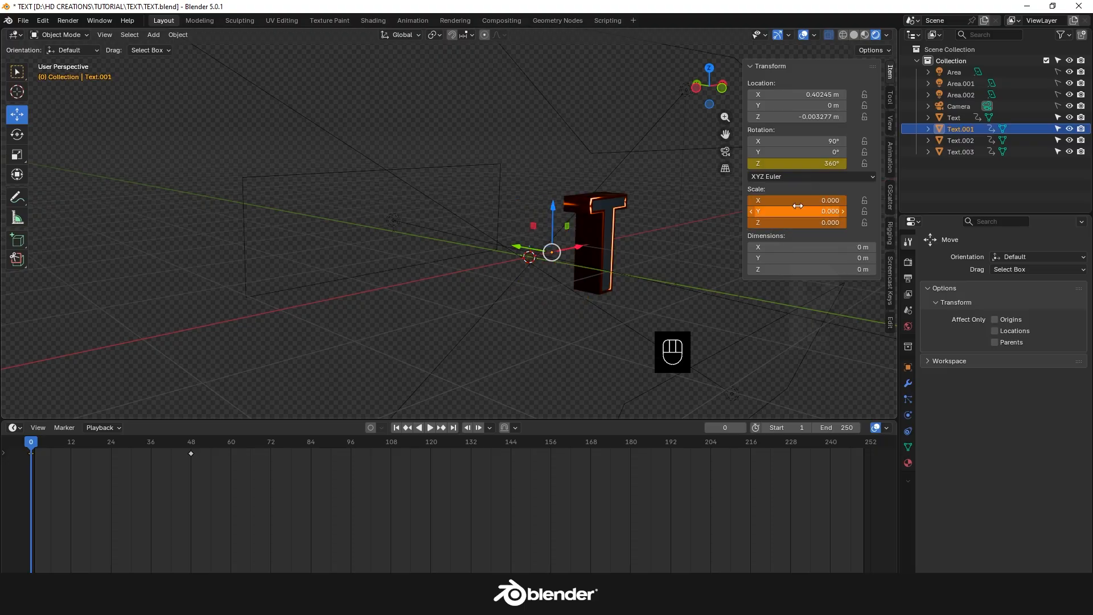
{"action": "right_click", "coordinate": [797, 207]}
{"action": "left_click", "coordinate": [798, 206]}
Set the last T's scale to 0 on all three axes at frame 0 and insert keyframes for it
{"action": "left_click", "coordinate": [617, 215]}
{"action": "left_click_drag", "start_coordinate": [812, 201], "coordinate": [812, 222]}
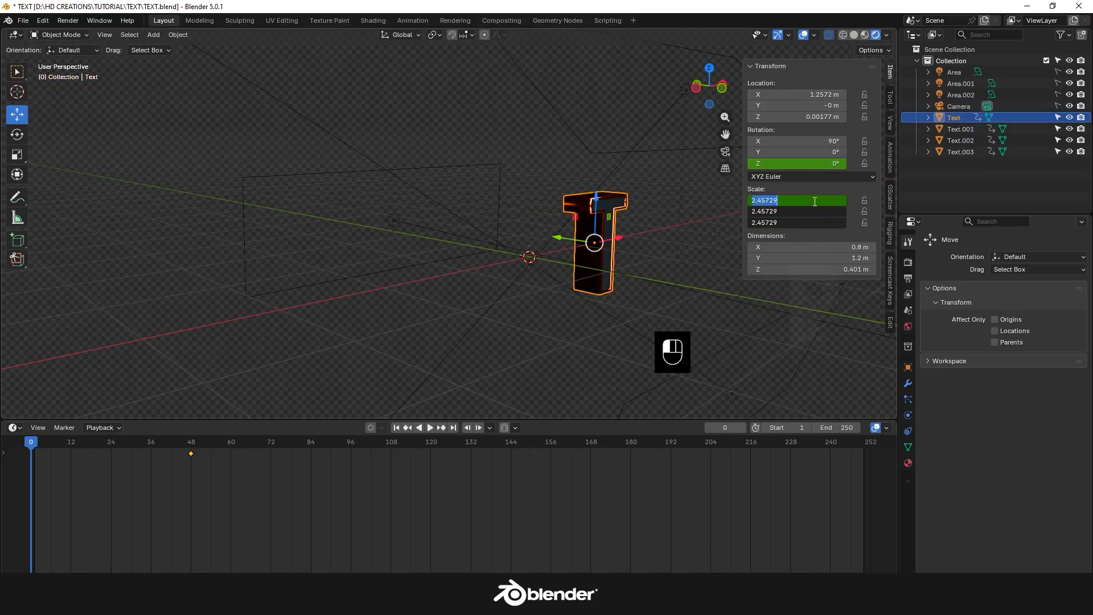
{"action": "type", "text": "0"}
{"action": "key", "text": "Return"}
{"action": "right_click", "coordinate": [808, 199]}
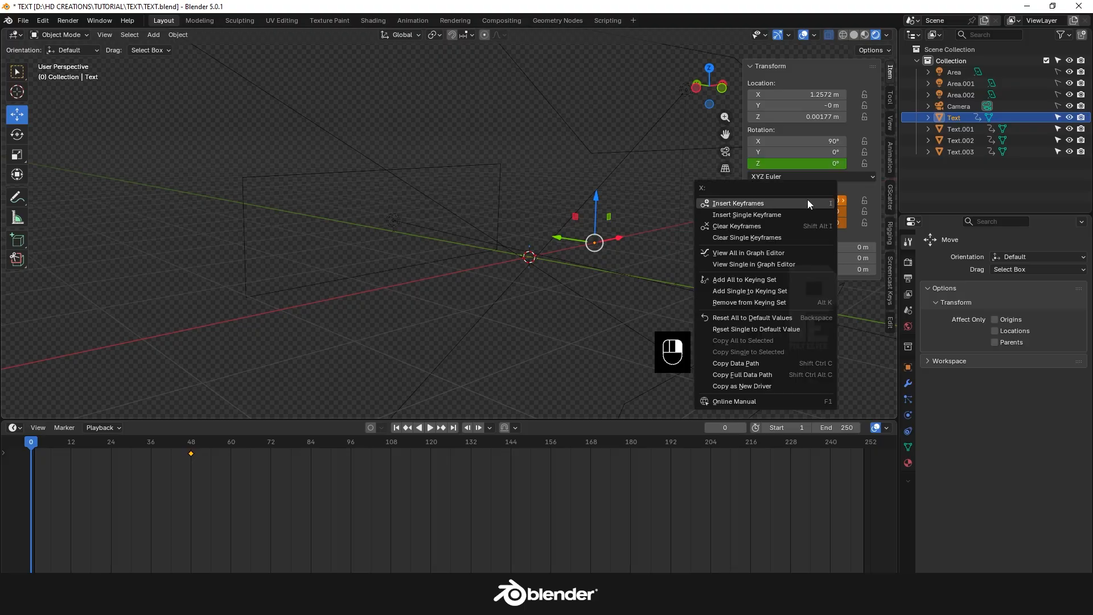
{"action": "left_click", "coordinate": [804, 200]}
Set the last T's Z rotation to -360° at frame 0 and insert a single keyframe for it
{"action": "left_click", "coordinate": [819, 164]}
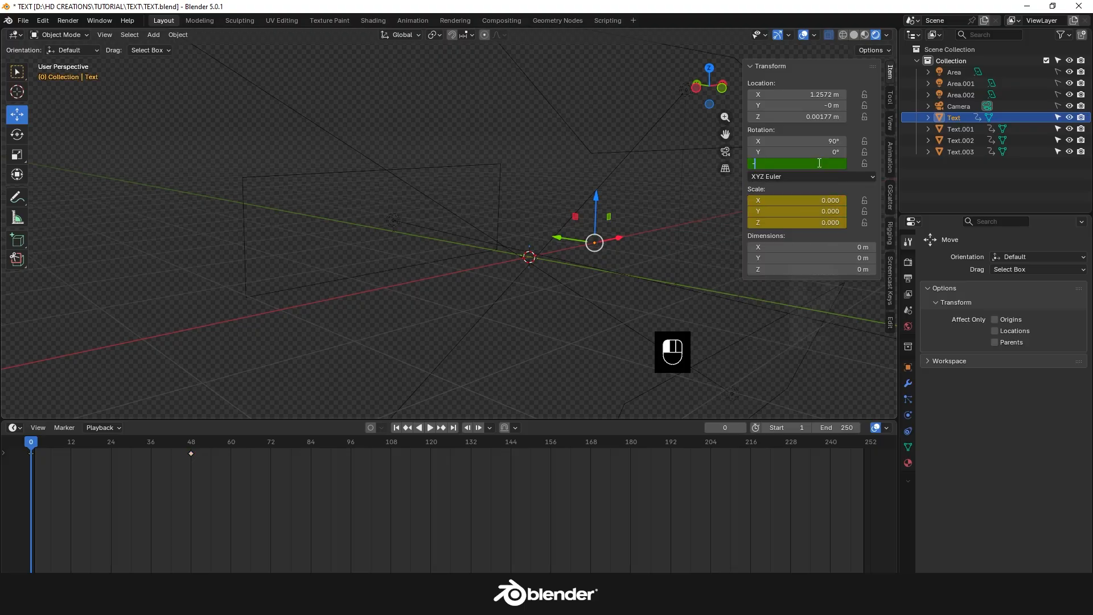
{"action": "right_click", "coordinate": [818, 163]}
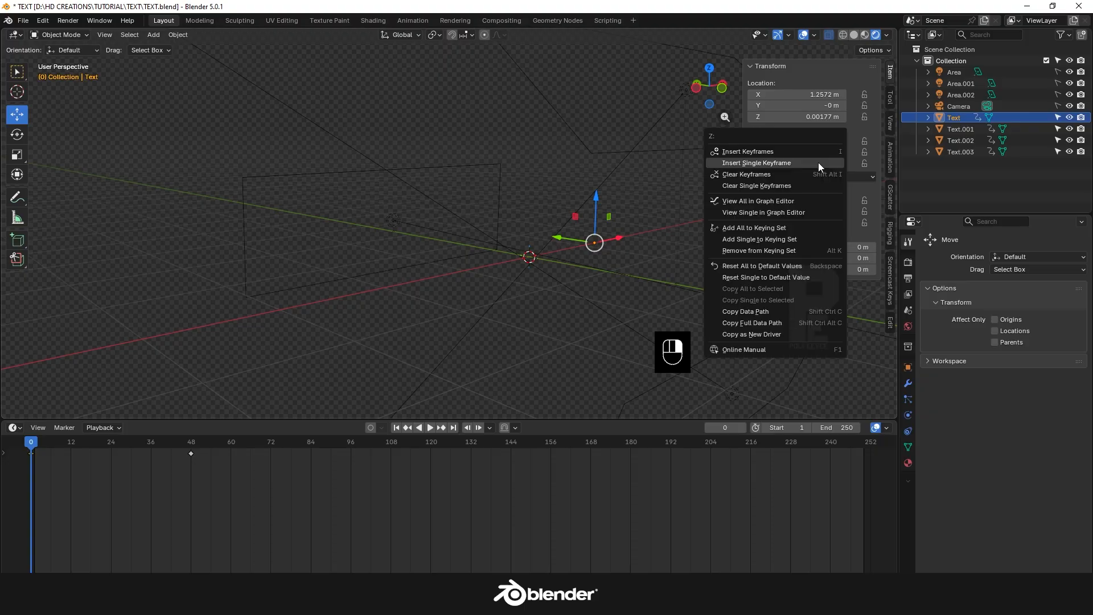
{"action": "left_click", "coordinate": [818, 162]}
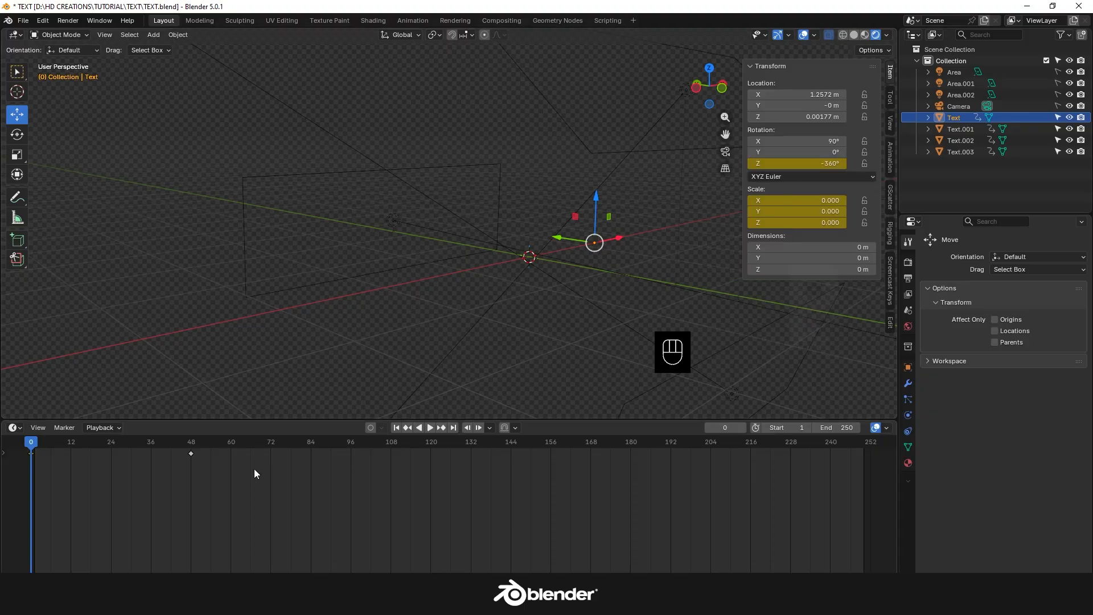
Play the letter animation, switch to the camera view with the sidebar hidden, and play it again
{"action": "key", "text": "space"}
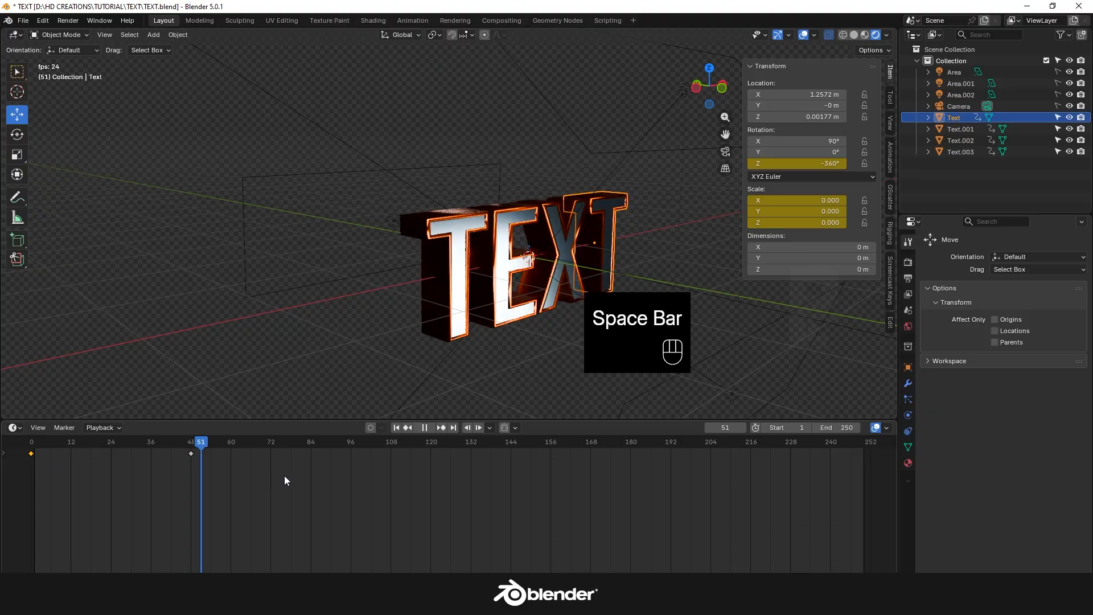
{"action": "key", "text": "space"}
{"action": "left_click", "coordinate": [726, 152]}
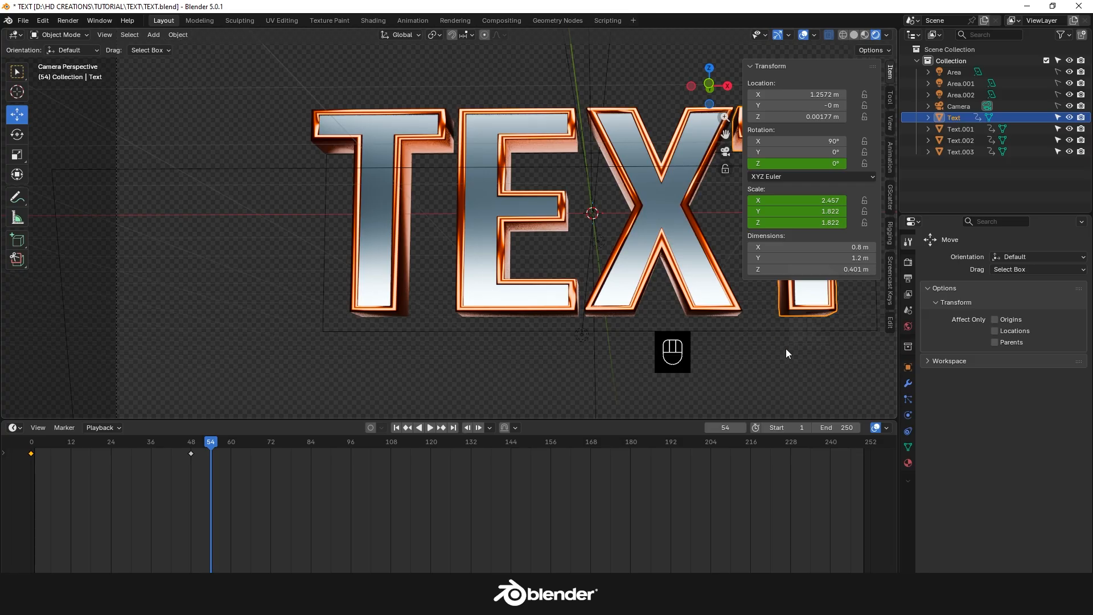
{"action": "key", "text": "n"}
{"action": "middle_click_drag", "start_coordinate": [572, 367], "coordinate": [438, 364], "text": "shift"}
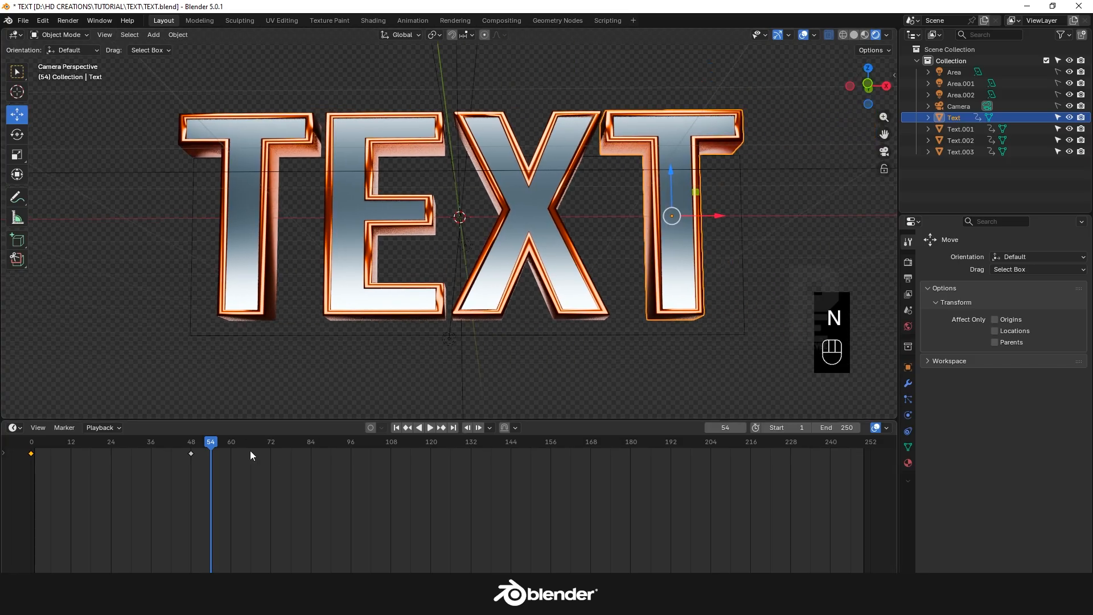
{"action": "left_click", "coordinate": [23, 453]}
{"action": "key", "text": "space"}
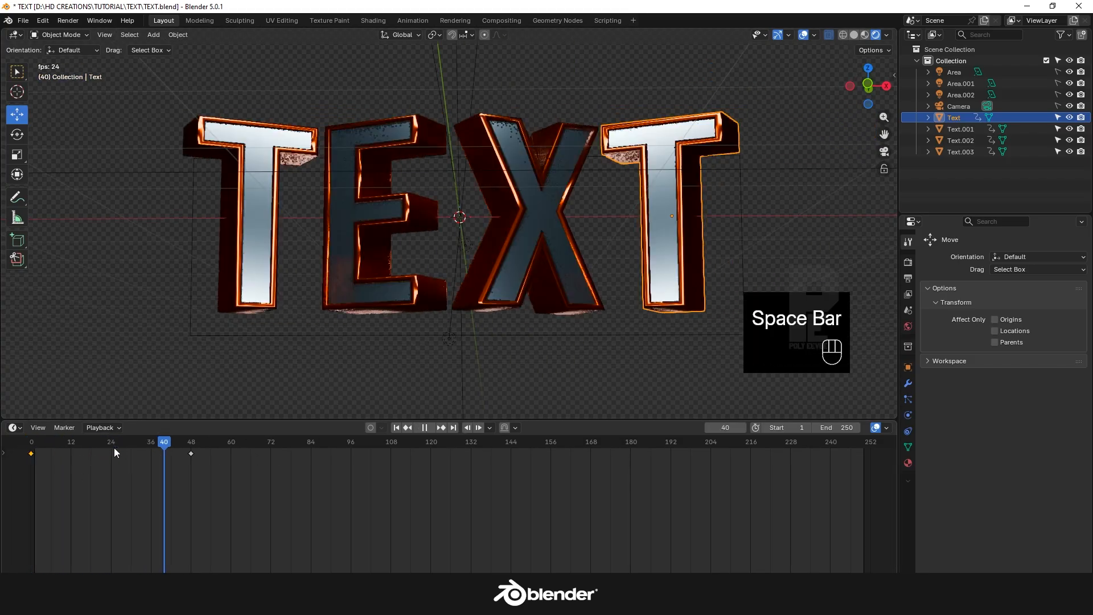
{"action": "key", "text": "space"}
Select the E, X and last T together and shift their keyframes about 3 frames forward on the timeline
{"action": "left_click", "coordinate": [256, 220]}
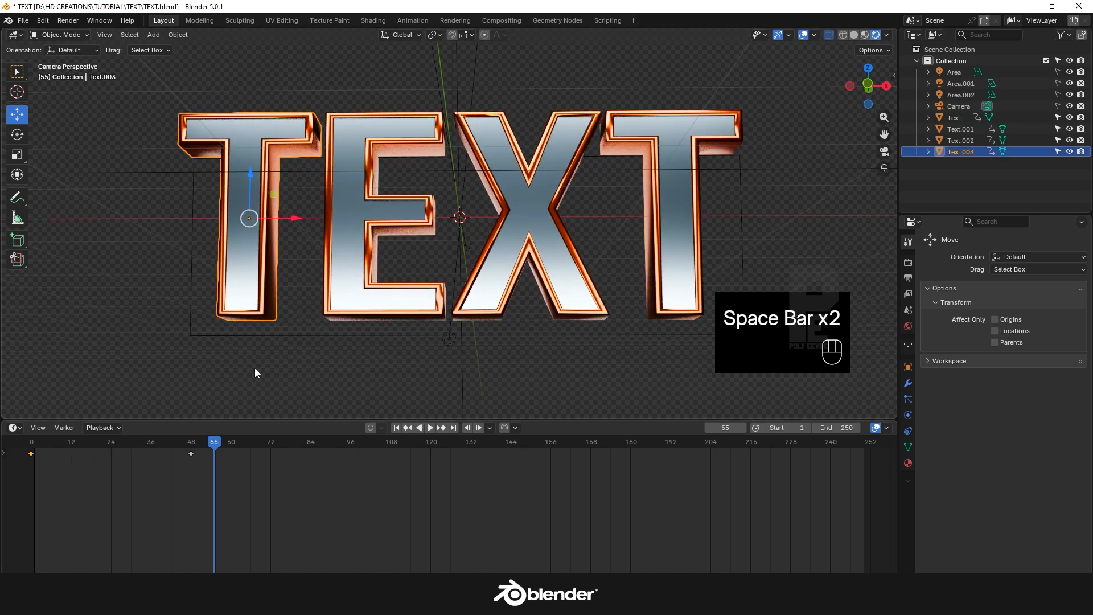
{"action": "left_click", "coordinate": [336, 259]}
{"action": "left_click", "coordinate": [531, 222], "text": "shift"}
{"action": "left_click", "coordinate": [666, 213], "text": "shift"}
{"action": "left_click_drag", "start_coordinate": [245, 479], "coordinate": [42, 456]}
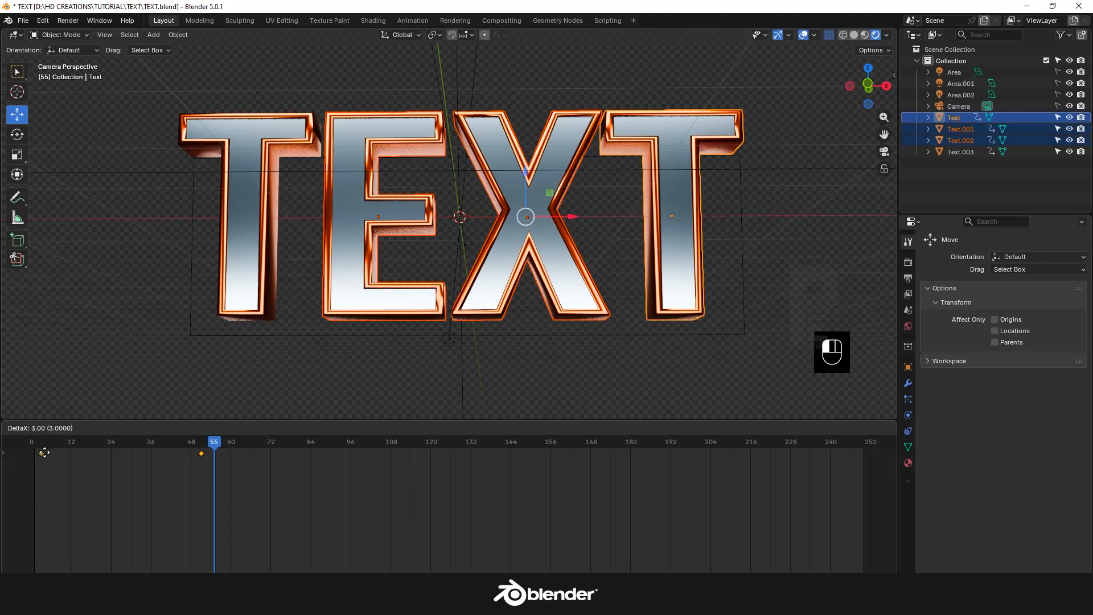
Select only the X and last T and shift their keyframes further forward to stagger them behind the E
{"action": "left_click", "coordinate": [351, 374]}
{"action": "left_click", "coordinate": [555, 271]}
{"action": "left_click", "coordinate": [656, 229], "text": "shift"}
{"action": "left_click_drag", "start_coordinate": [254, 479], "coordinate": [54, 455]}
Shift only the last T's keyframes further forward on the timeline and play the staggered animation from the start
{"action": "left_click", "coordinate": [666, 256]}
{"action": "left_click_drag", "start_coordinate": [295, 507], "coordinate": [61, 458]}
{"action": "key", "text": "shift+Left"}
{"action": "key", "text": "space"}
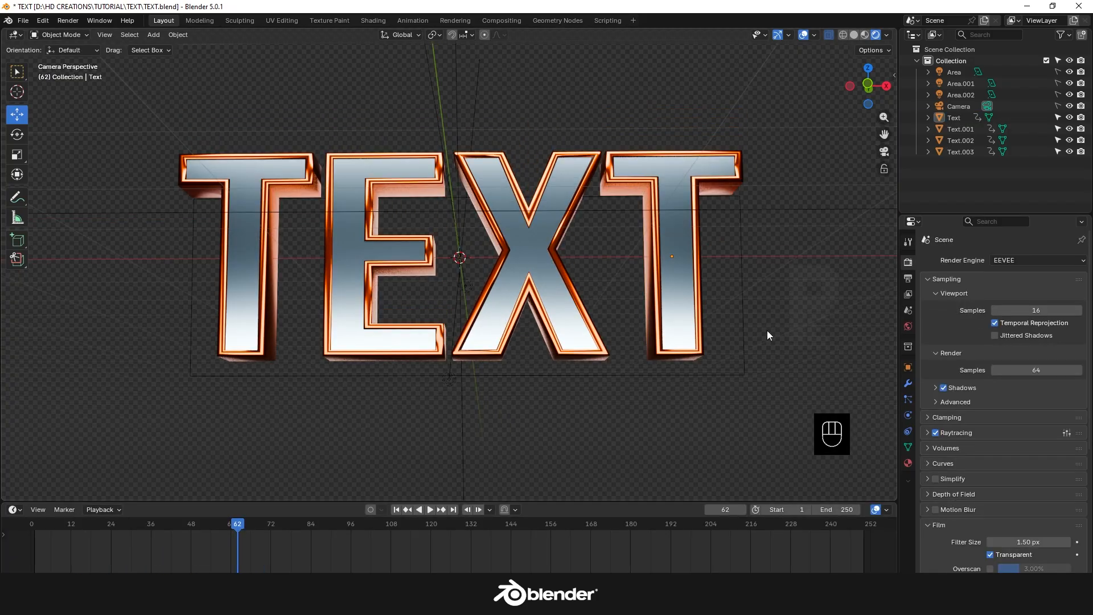
In the render output settings, set the compression to 0%, keeping Image as the media type and PNG as the file format
{"action": "left_click", "coordinate": [905, 280]}
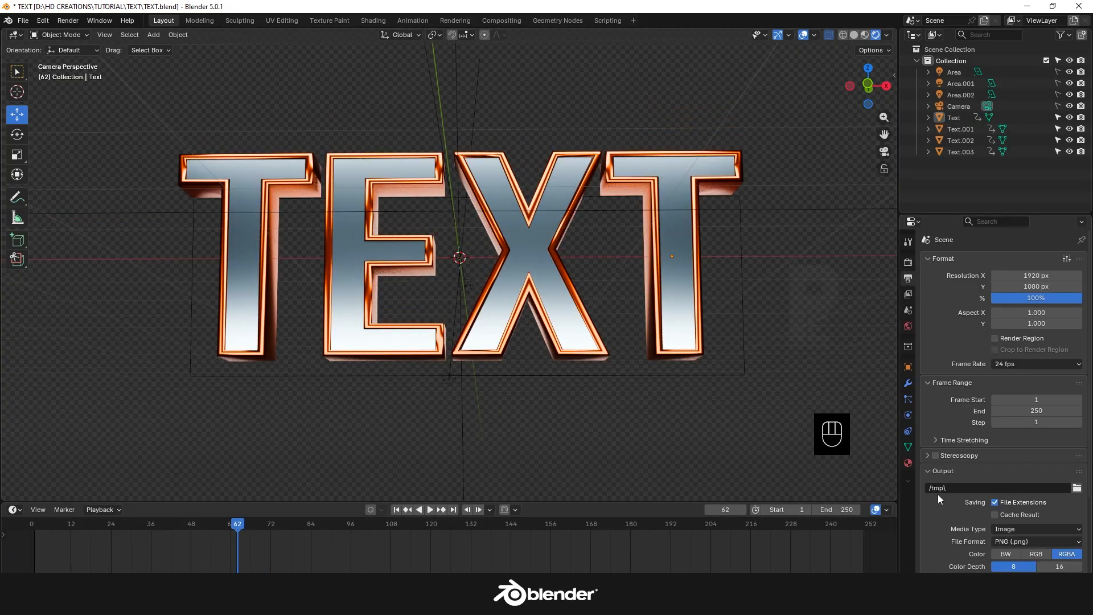
{"action": "scroll", "coordinate": [938, 504], "scroll_direction": "down", "scroll_amount": 4}
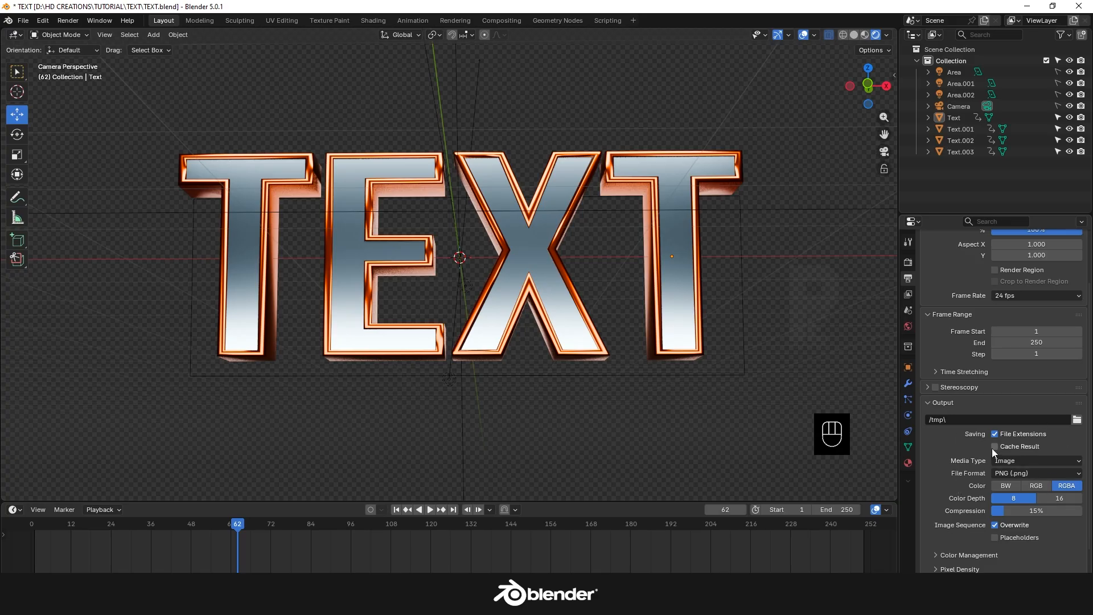
{"action": "scroll", "coordinate": [967, 447], "scroll_direction": "down", "scroll_amount": 1}
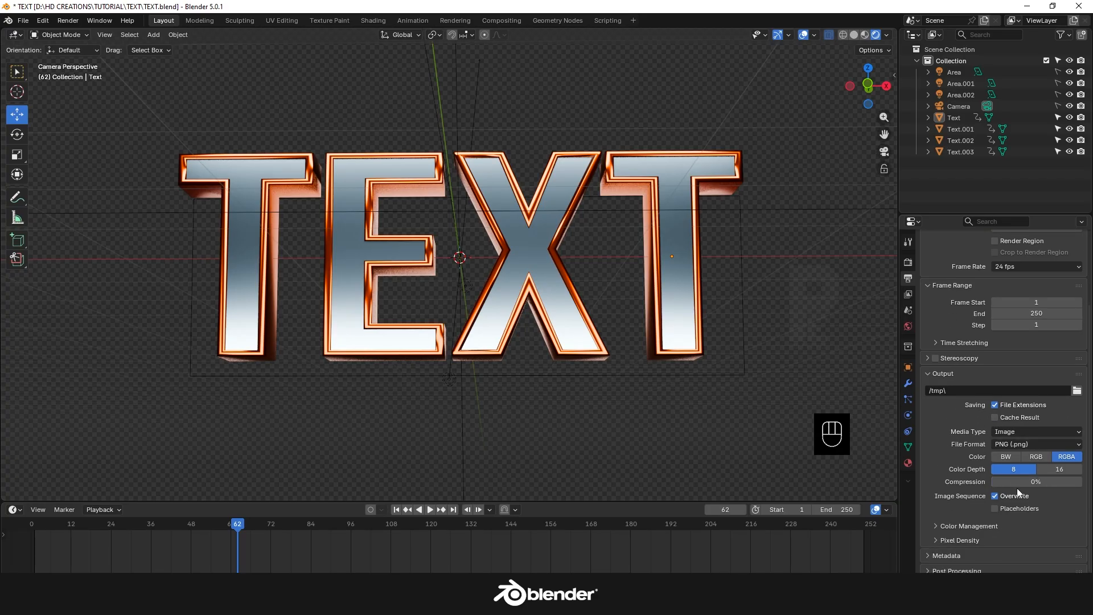
{"action": "left_click", "coordinate": [1027, 444]}
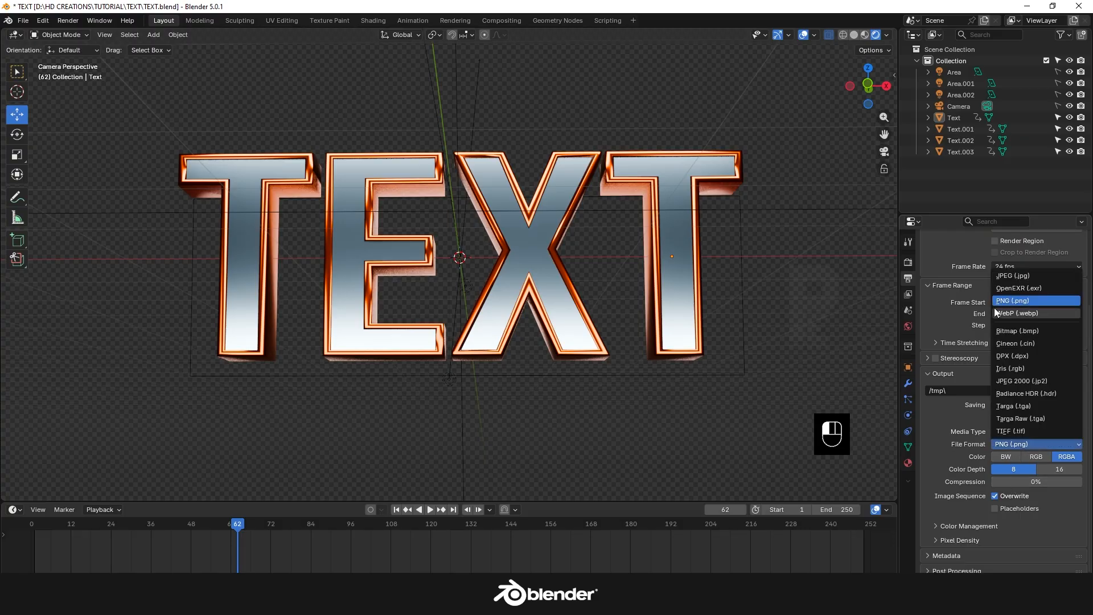
{"action": "left_click", "coordinate": [1016, 430]}
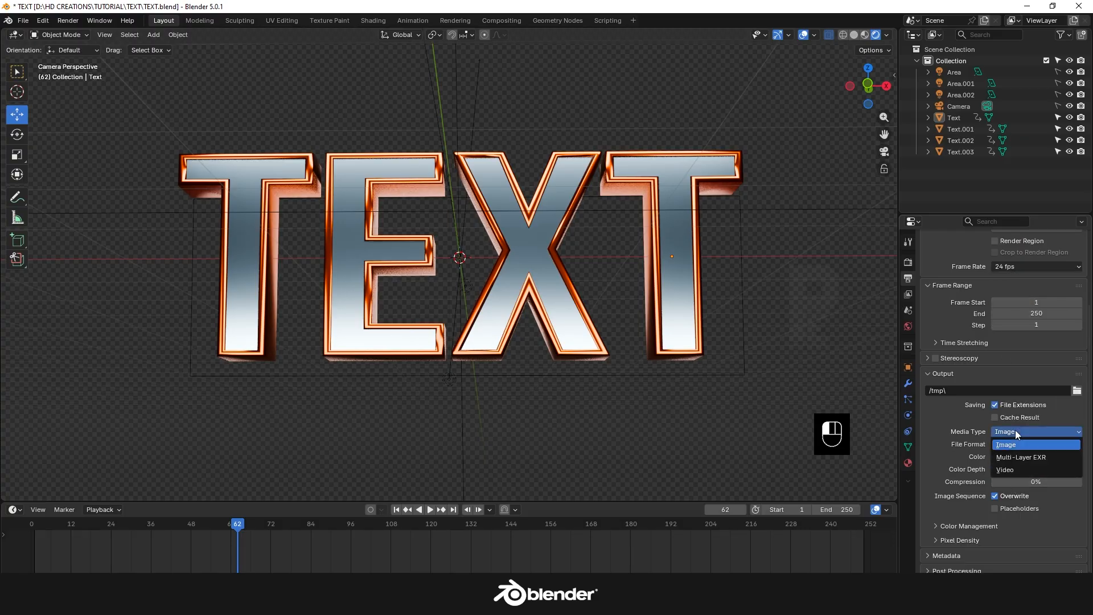
{"action": "left_click", "coordinate": [948, 443]}
While choosing the render output location, create a new folder named TEXT inside D:\HD CREATIONS\TUTORIAL\TEXT
{"action": "left_click", "coordinate": [1078, 390]}
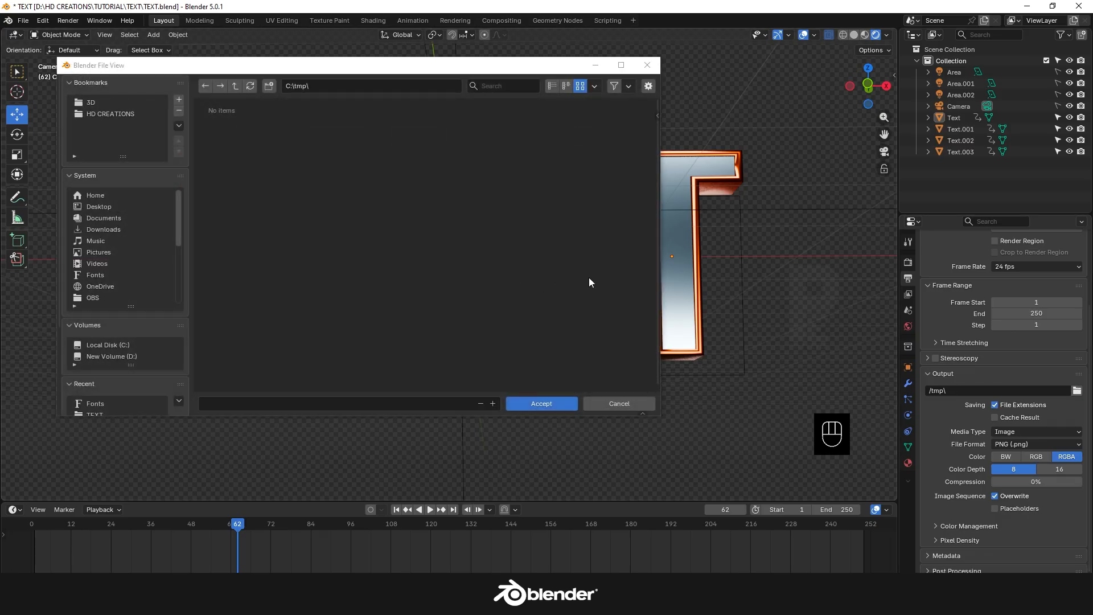
{"action": "left_click", "coordinate": [128, 411]}
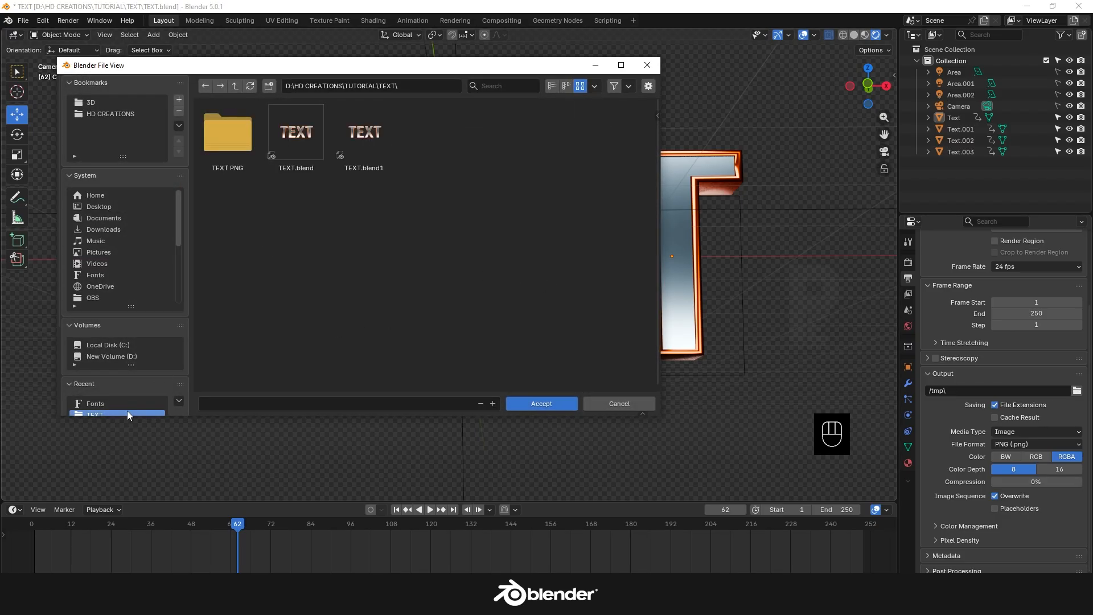
{"action": "left_click", "coordinate": [269, 86]}
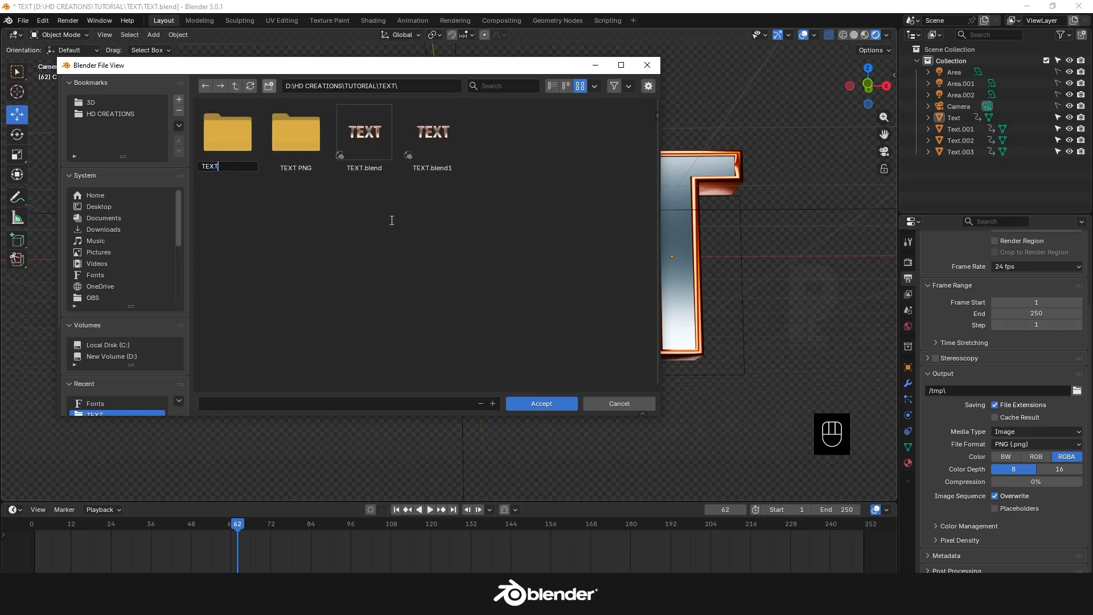
{"action": "key", "text": "Return"}
Set the new TEXT folder as the render output path and save the Blender file
{"action": "double_click", "coordinate": [213, 144]}
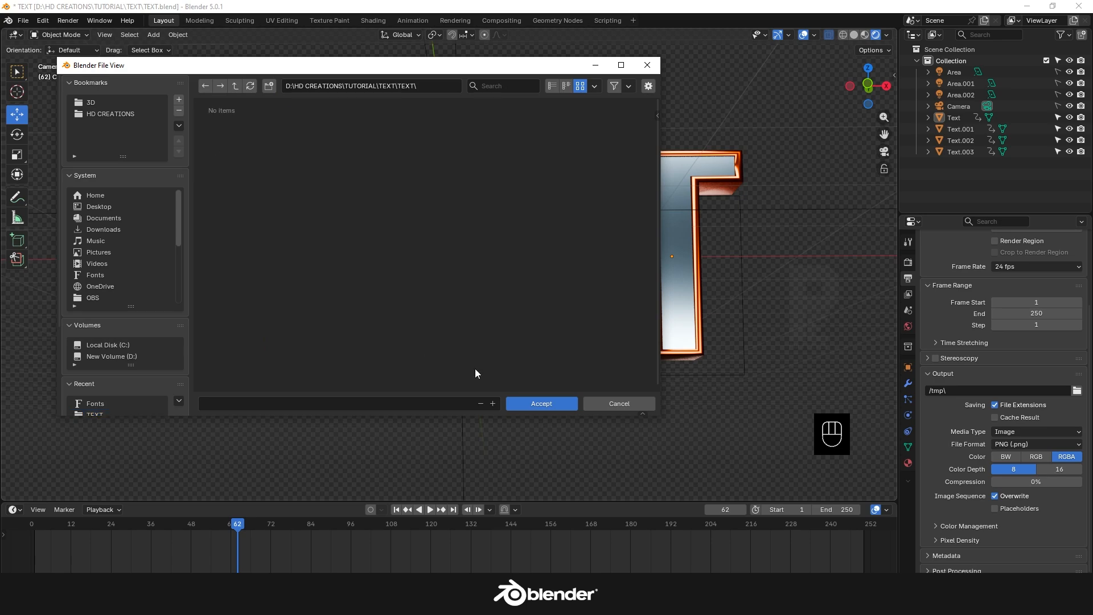
{"action": "left_click", "coordinate": [534, 404]}
{"action": "key", "text": "ctrl+s"}
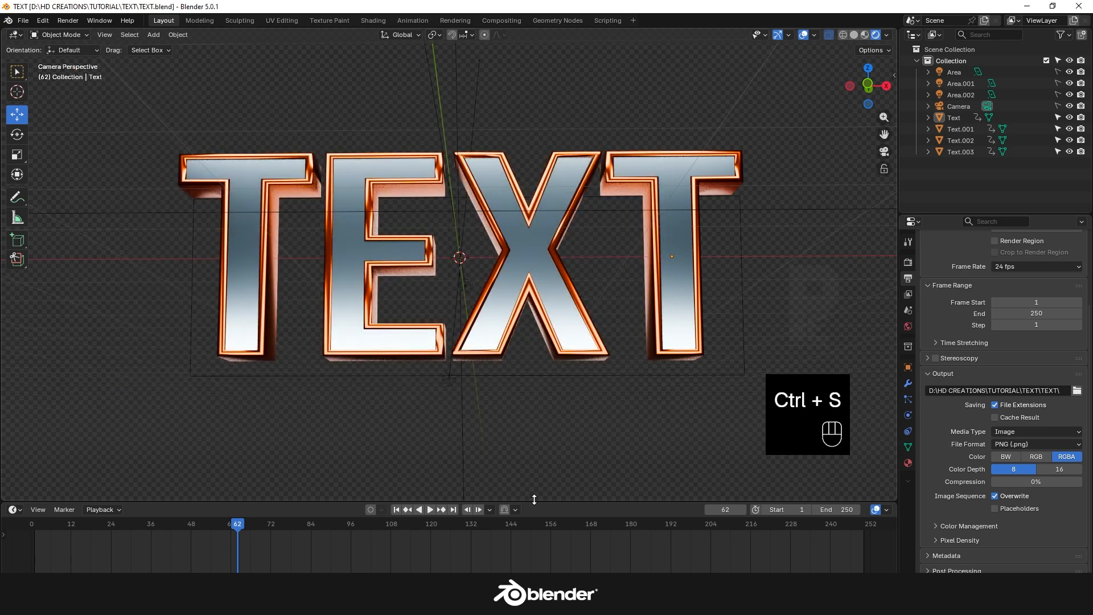
Set the animation's end frame to 72 and scrub the playhead back to frame 55
{"action": "left_click_drag", "start_coordinate": [244, 532], "coordinate": [270, 533]}
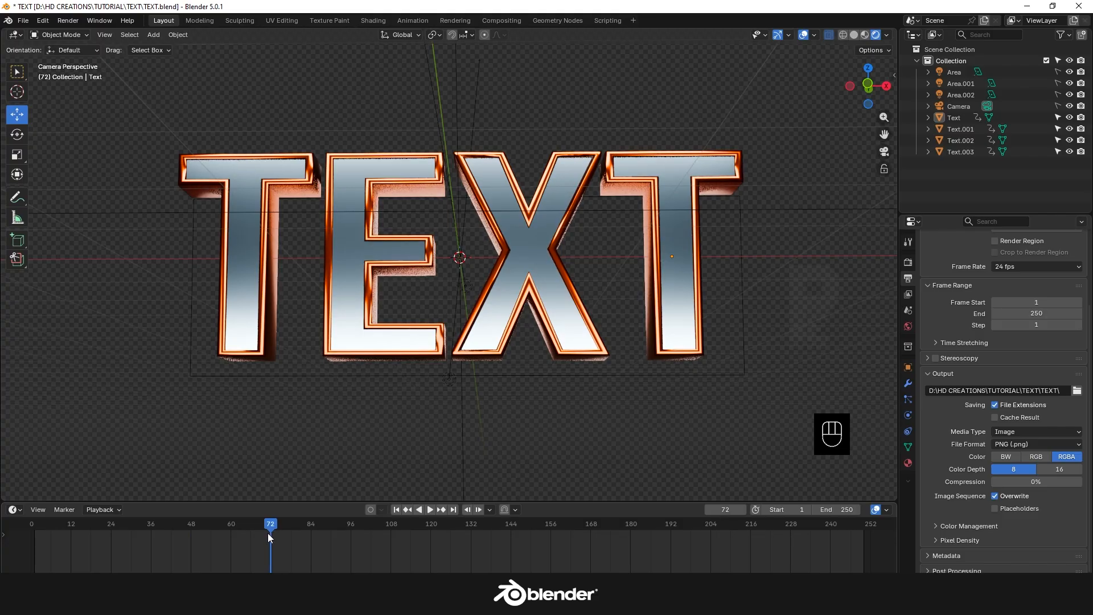
{"action": "left_click", "coordinate": [842, 514]}
{"action": "type", "text": "7"}
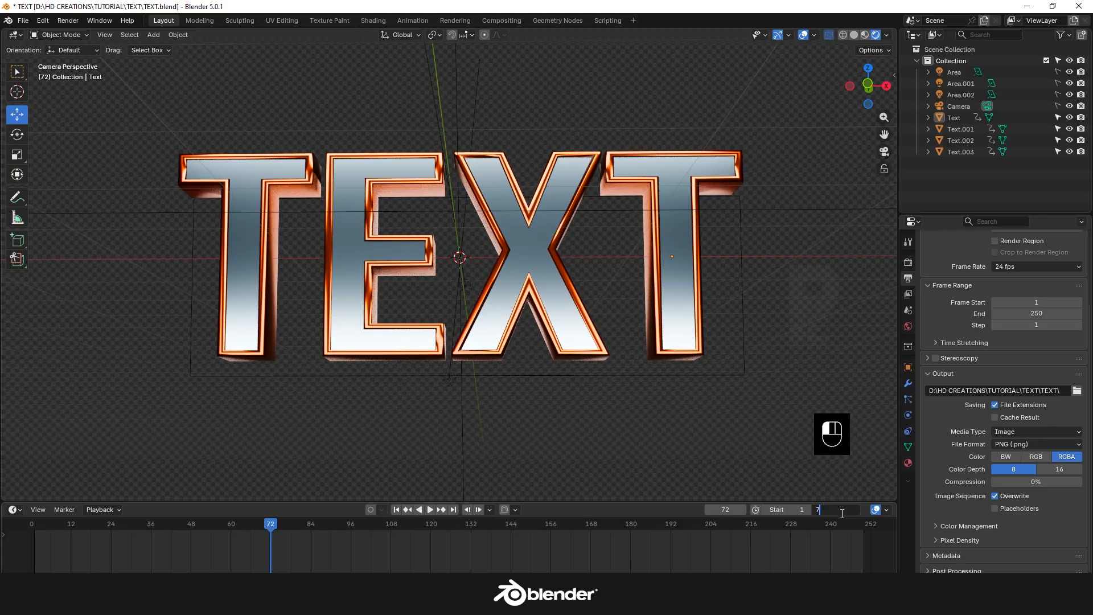
{"action": "type", "text": "2"}
{"action": "key", "text": "Return"}
{"action": "left_click_drag", "start_coordinate": [242, 527], "coordinate": [216, 531]}
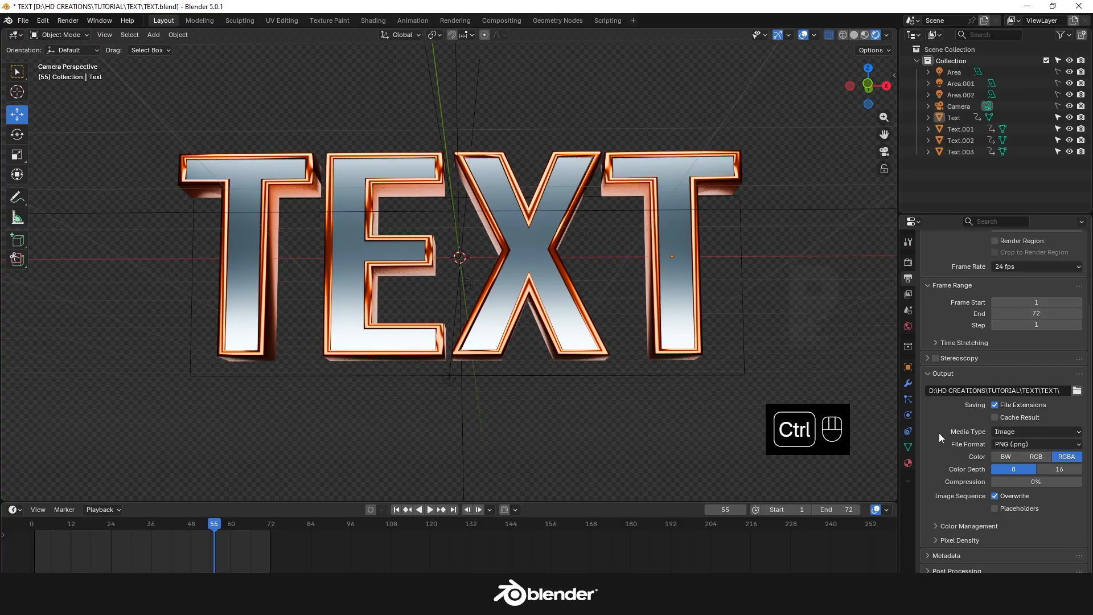
Save the Blender file and start rendering the full animation
{"action": "key", "text": "ctrl+s"}
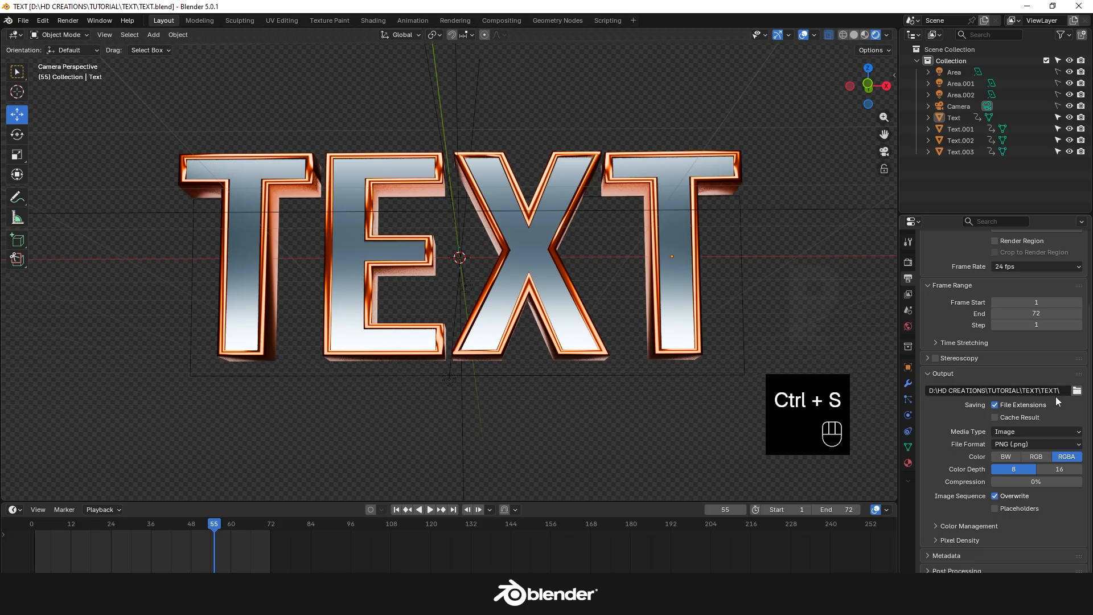
{"action": "left_click", "coordinate": [68, 21]}
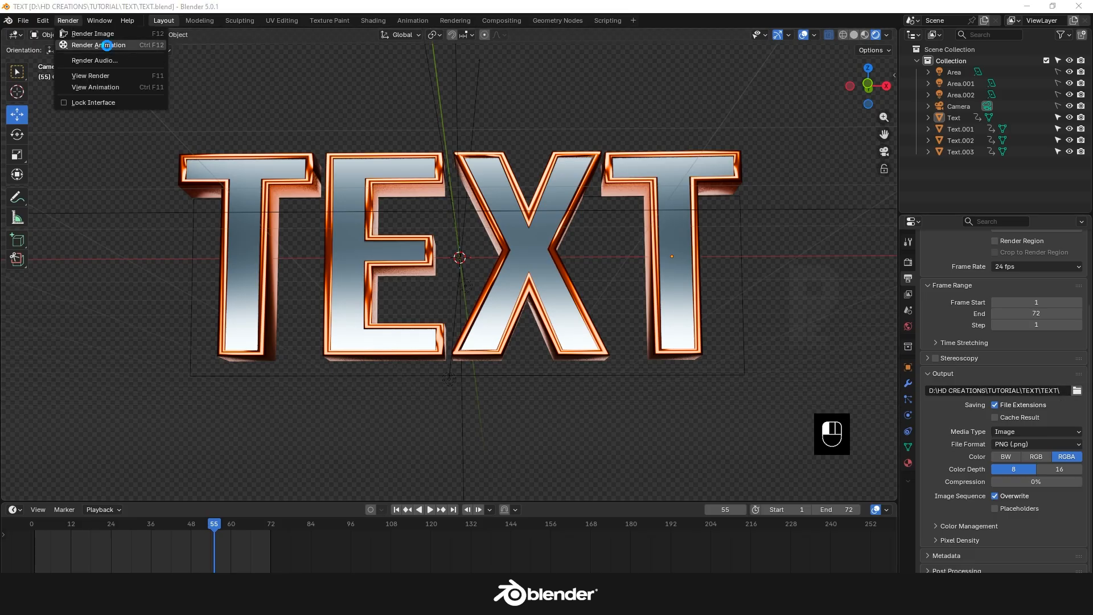
{"action": "left_click", "coordinate": [107, 45]}
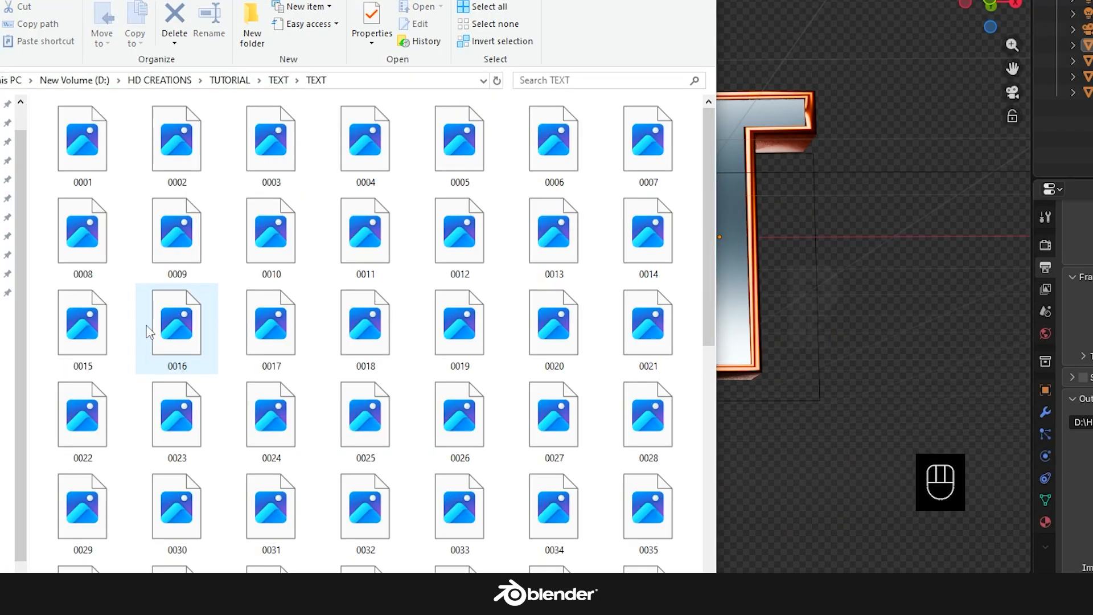
Browse the rendered PNG sequence in the TEXT output folder and open frame 0053 in the image viewer
{"action": "scroll", "coordinate": [151, 336], "scroll_direction": "down", "scroll_amount": 3}
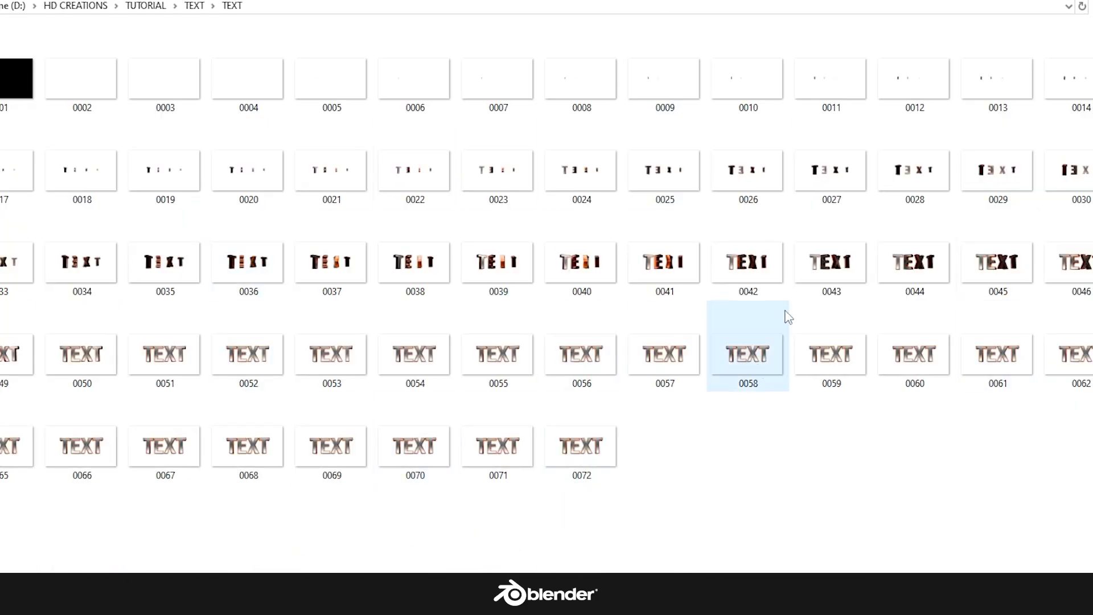
{"action": "left_click", "coordinate": [333, 363]}
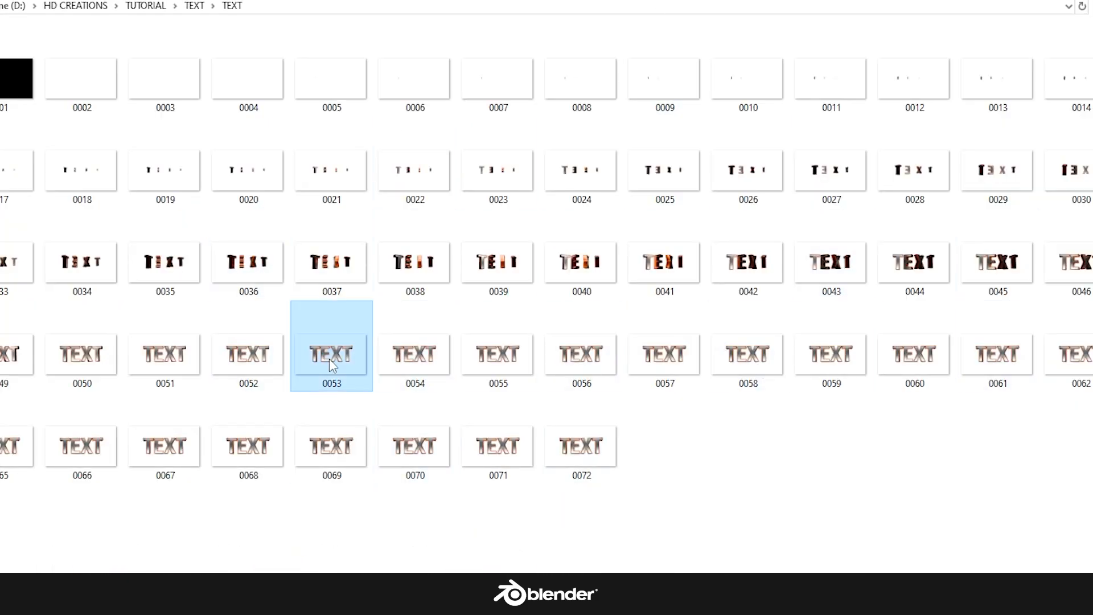
{"action": "double_click", "coordinate": [332, 362]}
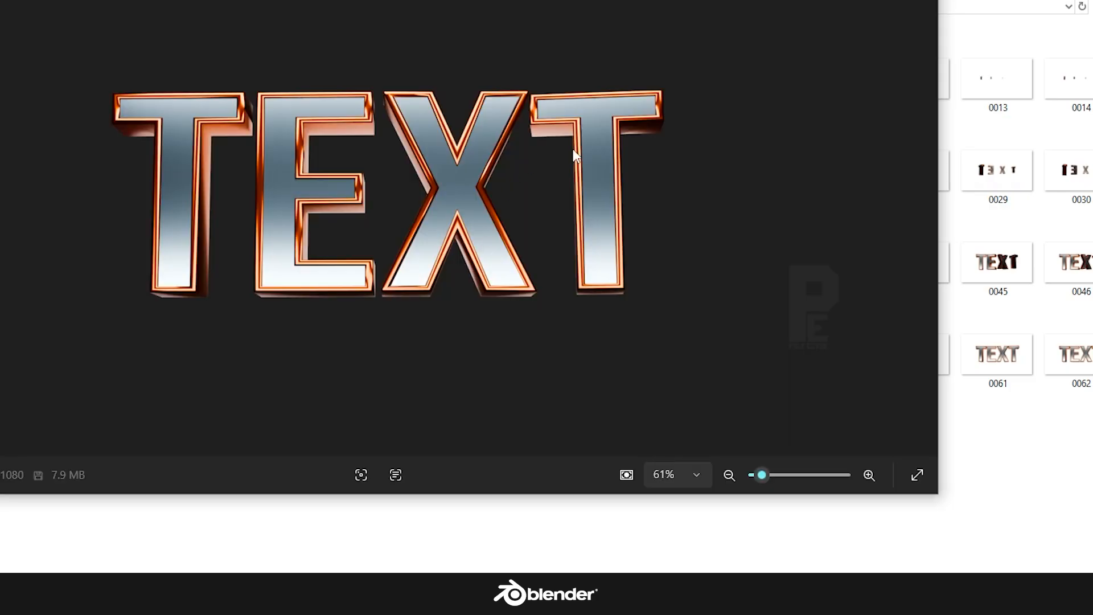